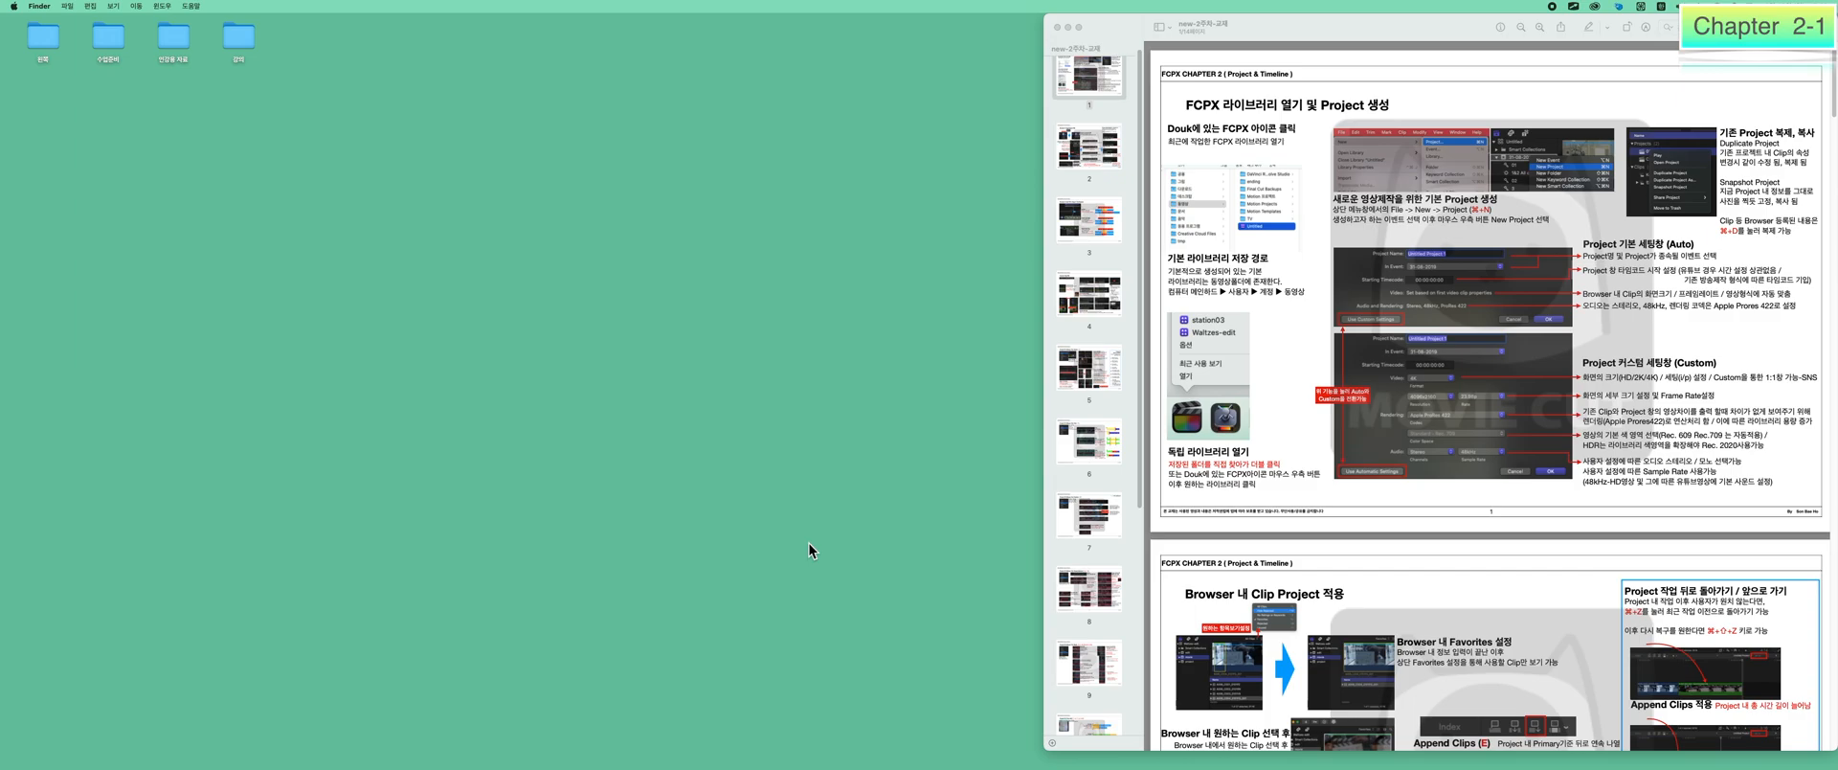
Show the list of recently used Final Cut Pro libraries.
mouse_move(756, 767)
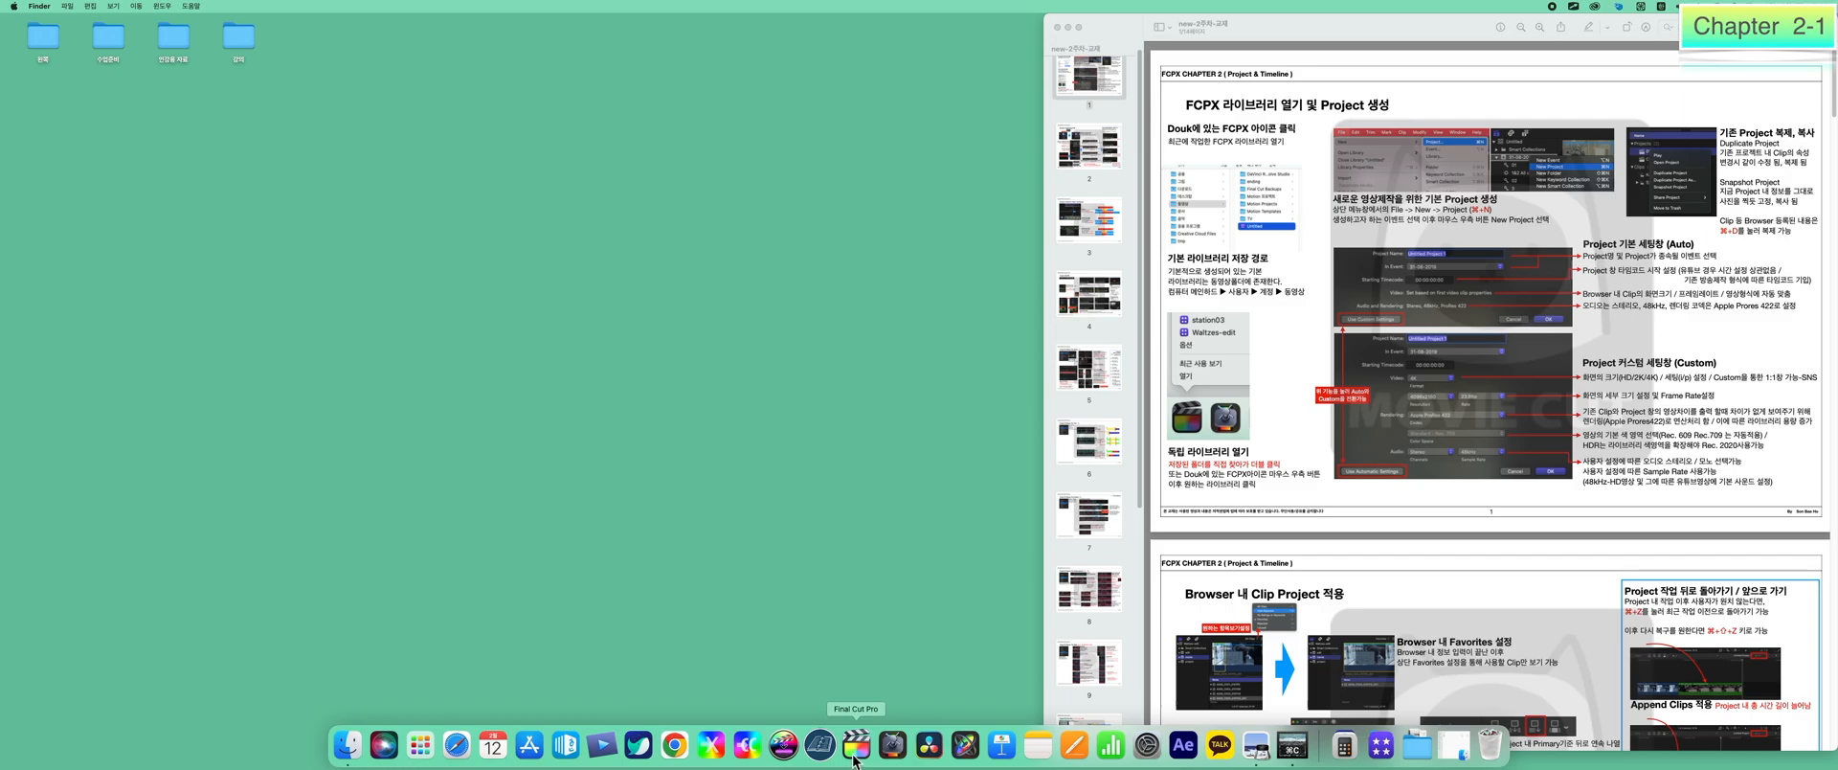
right_click(846, 760)
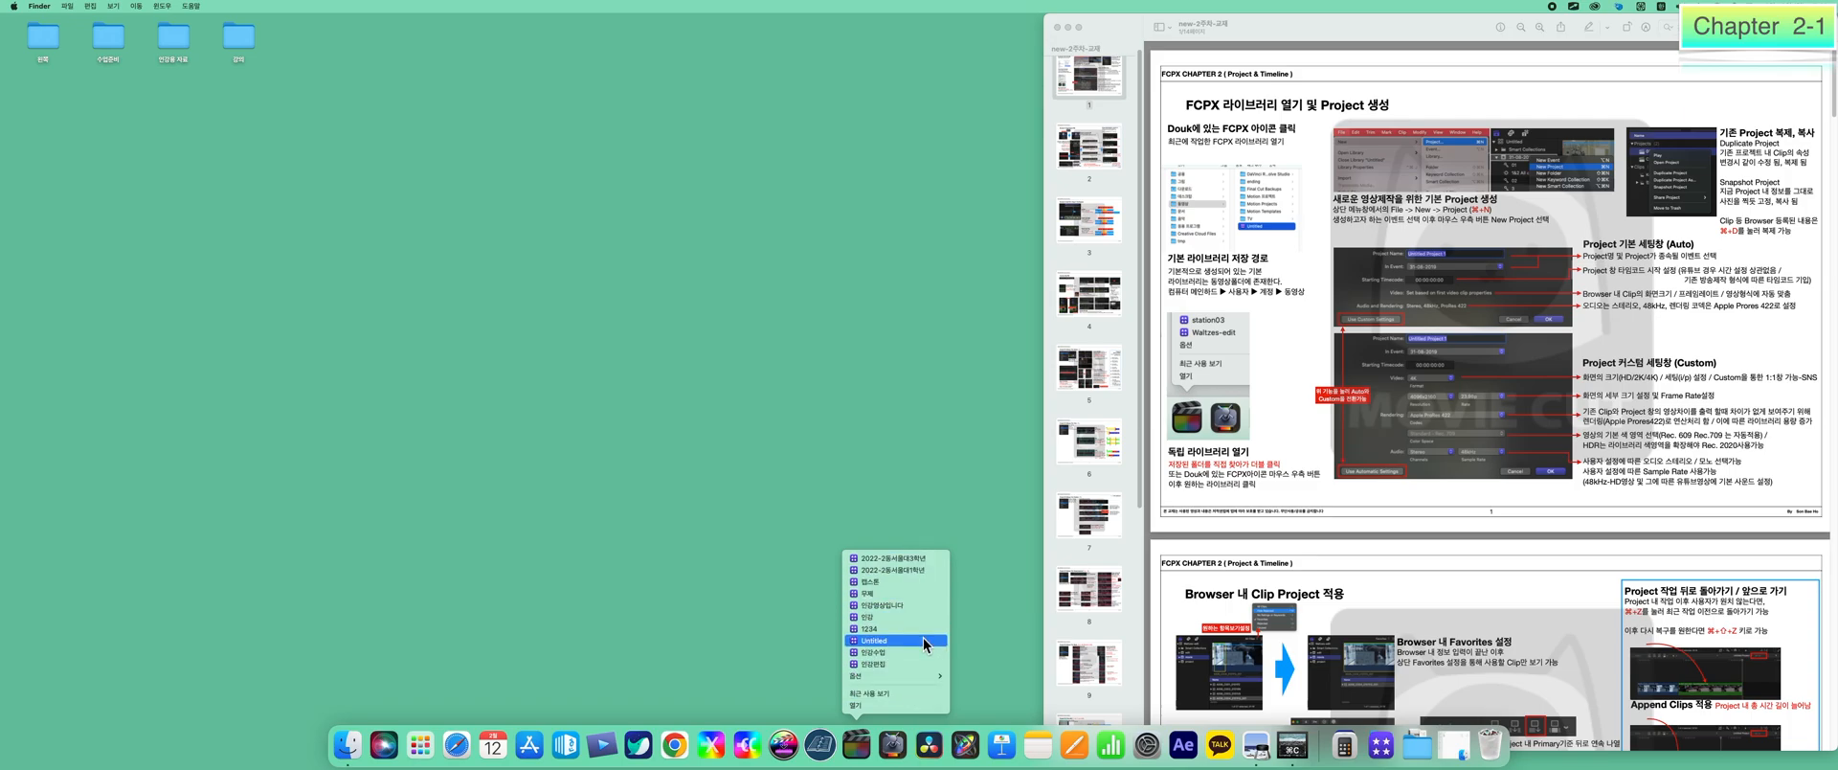
click(609, 567)
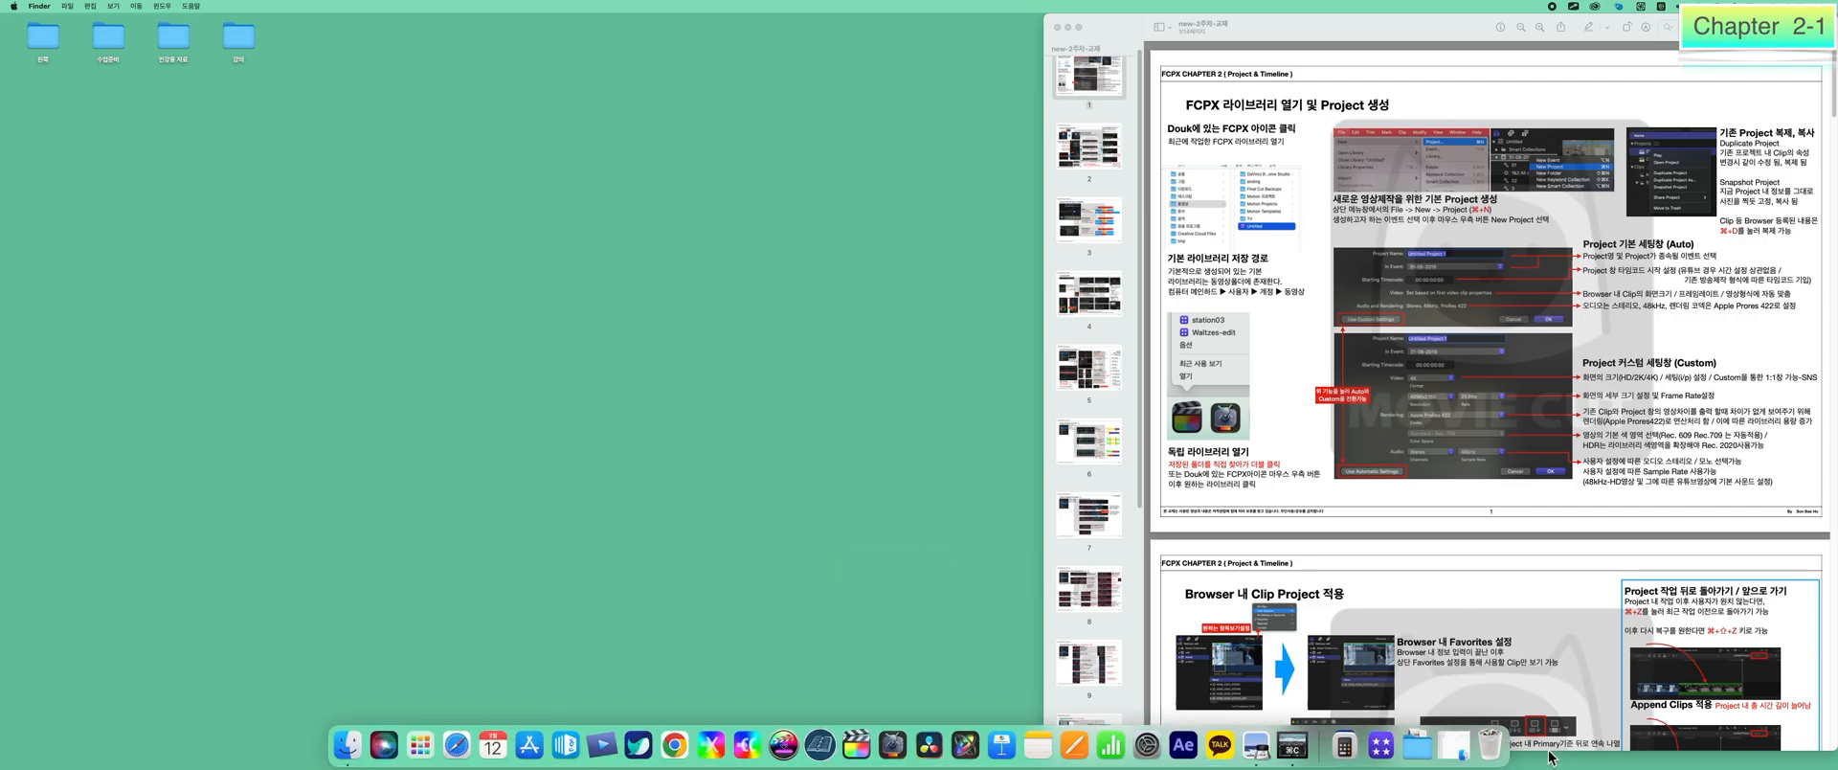
Locate the 인강수업 library in its Finder folder and open it in Final Cut Pro.
click(1462, 761)
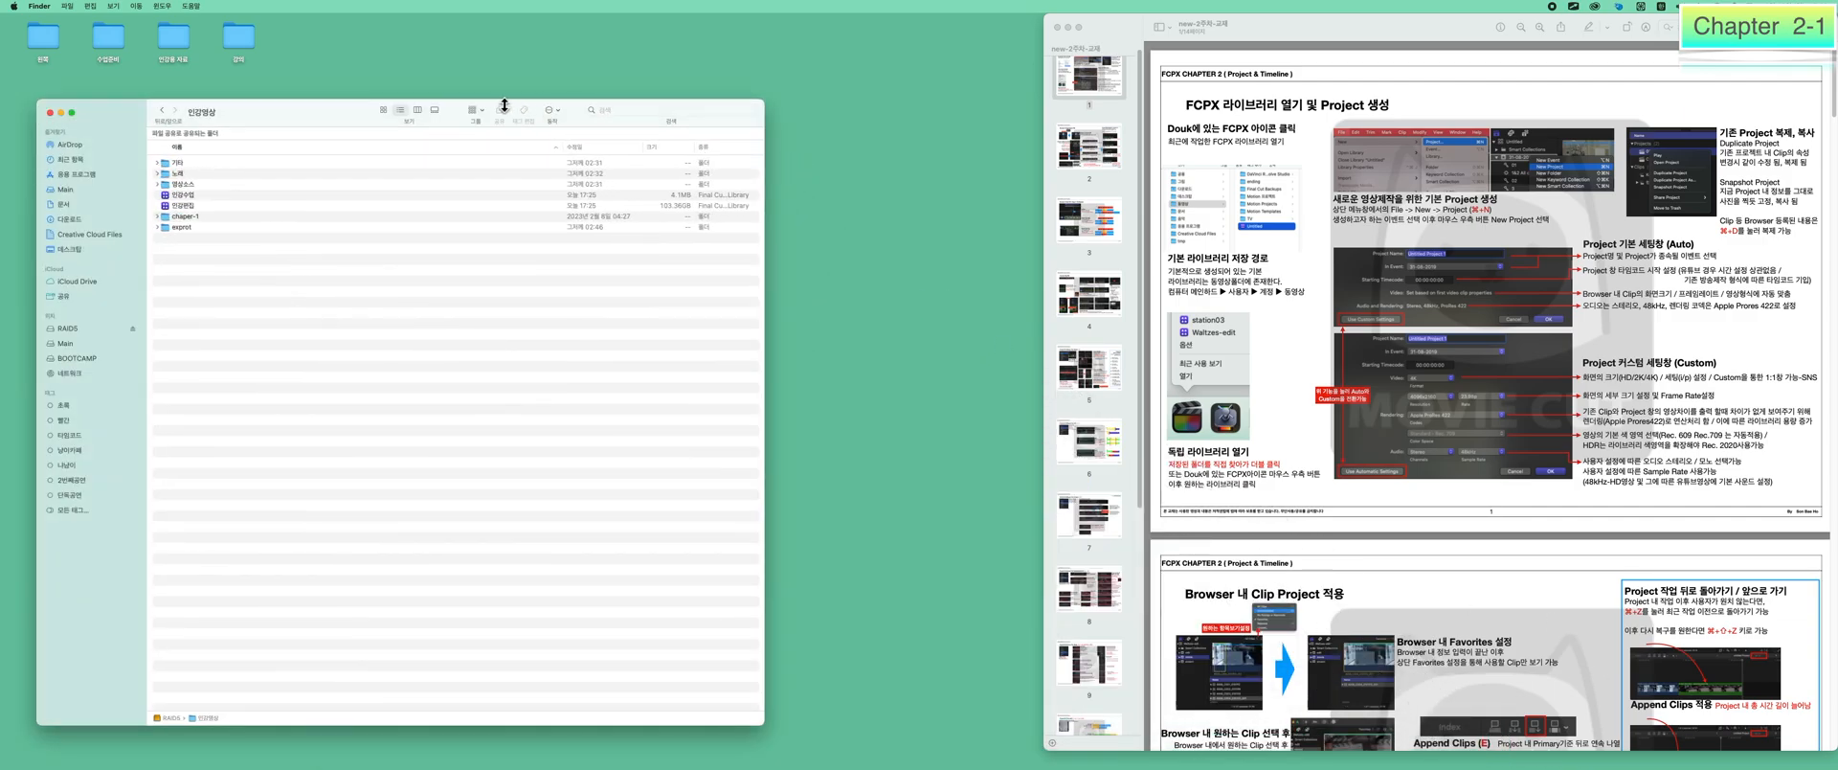
drag(267, 106, 338, 89)
click(318, 197)
click(319, 190)
click(320, 169)
click(320, 180)
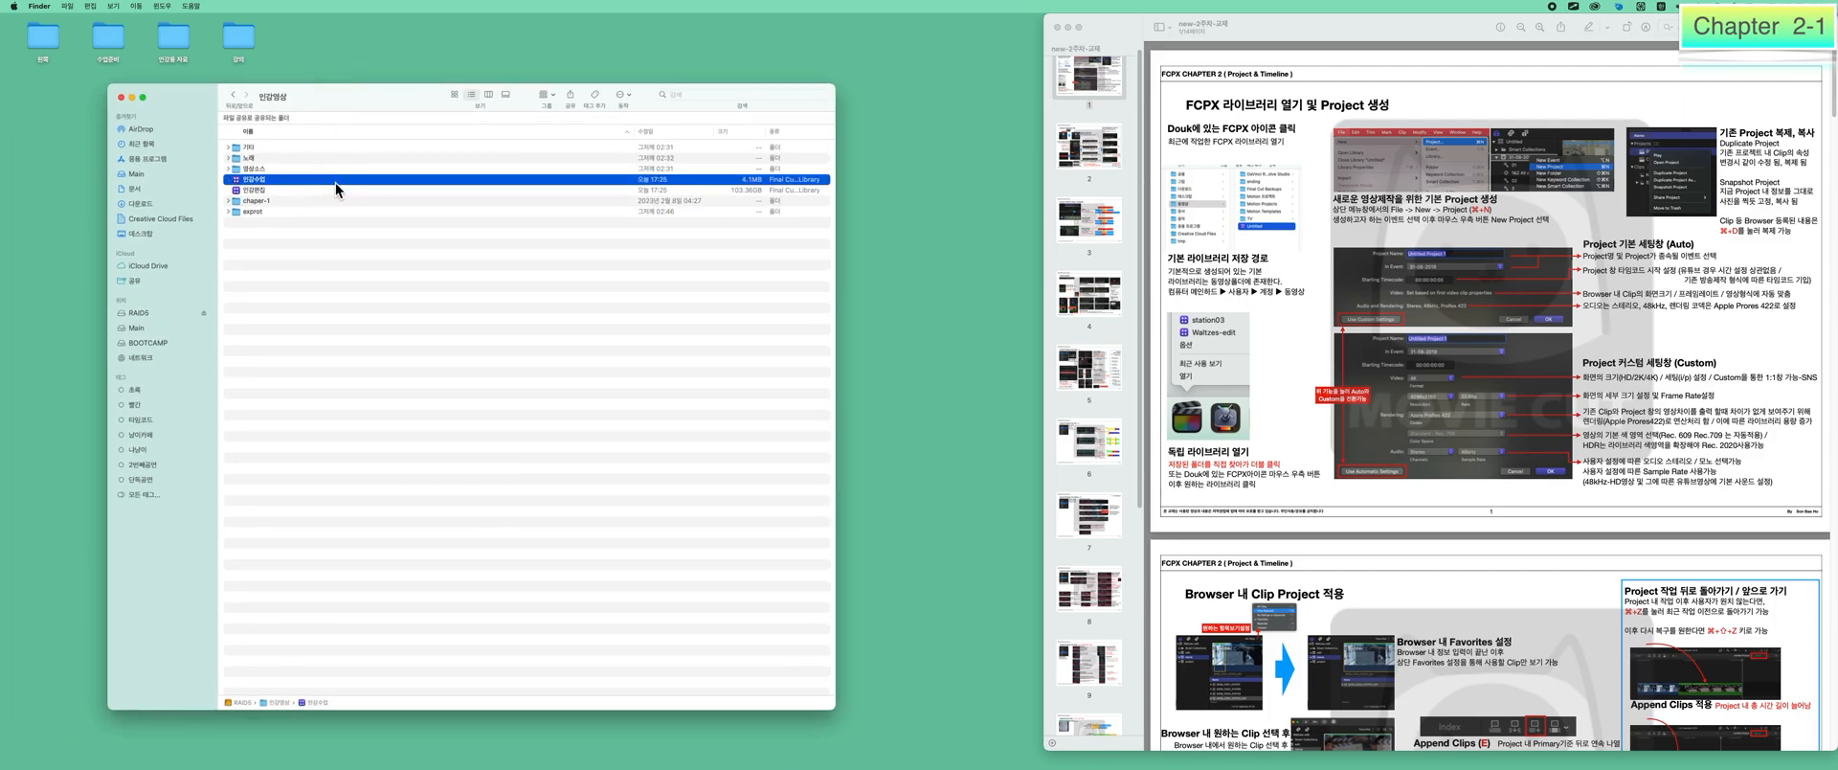
double_click(335, 182)
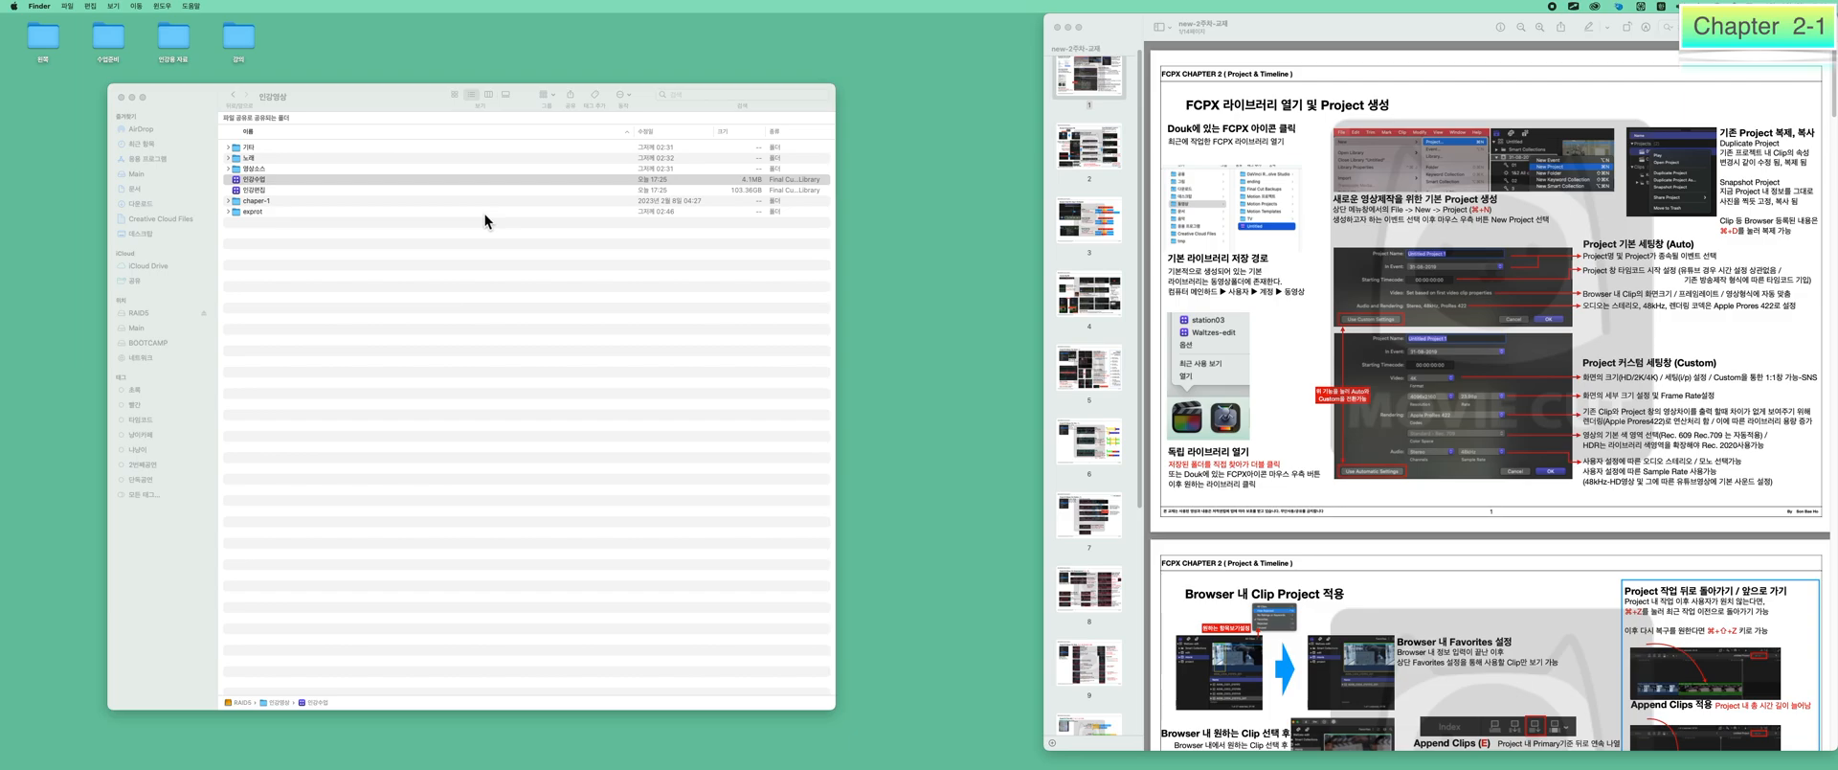
Circle the library-opening section of the handout with the screen pen, clear the drawing and leave annotation mode.
key(alt+Tab)
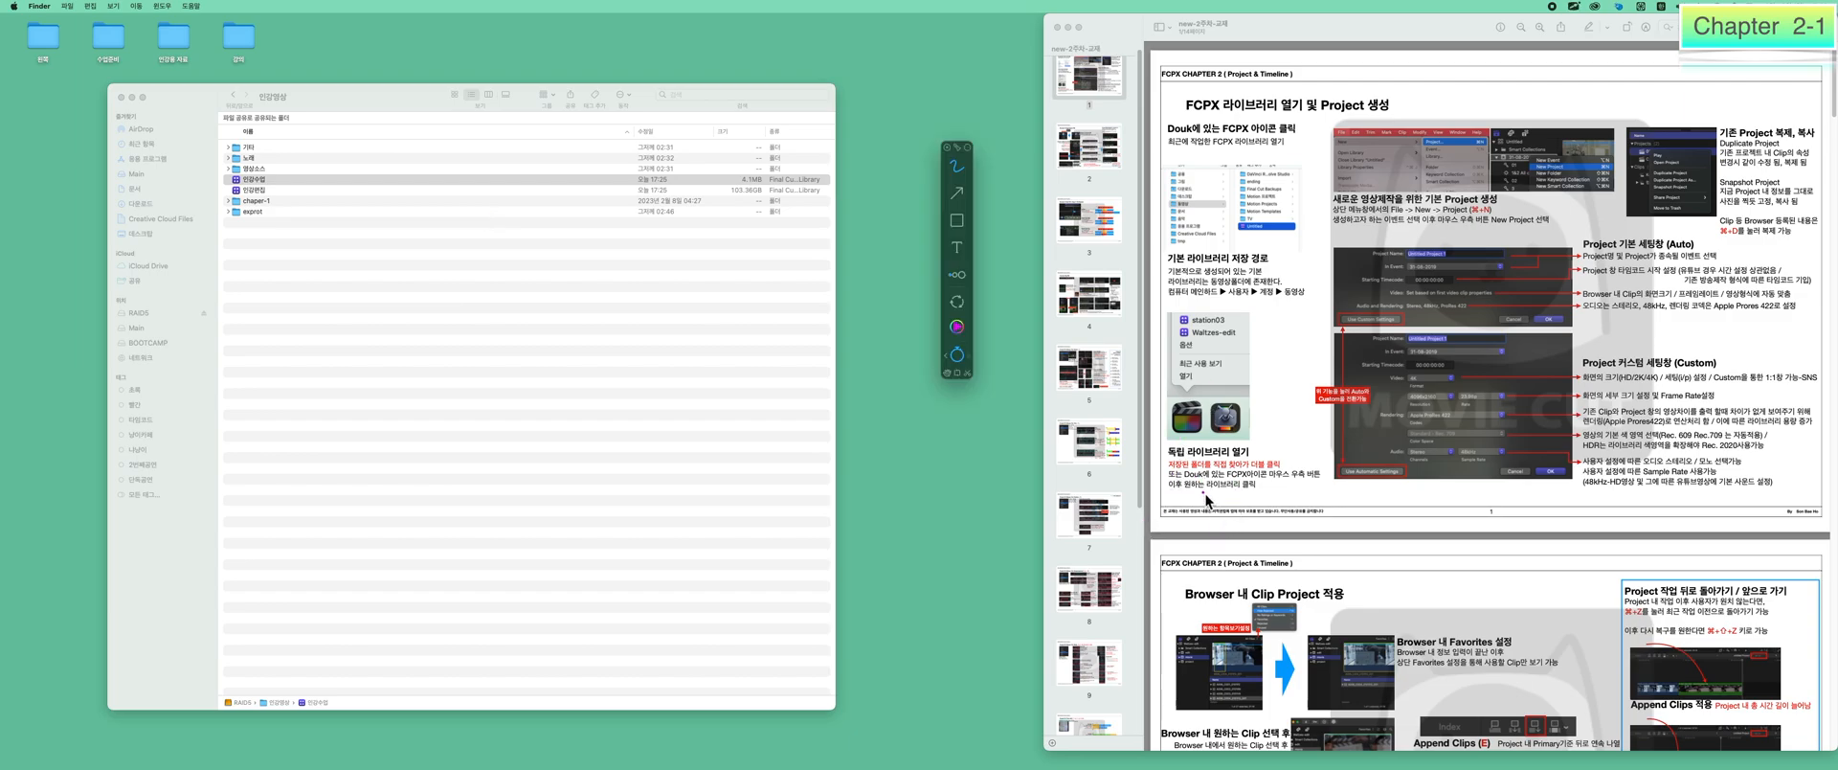
mouse_move(1106, 406)
mouse_down()
mouse_move(1101, 206)
mouse_move(1354, 113)
mouse_move(1268, 416)
mouse_move(1087, 330)
mouse_up()
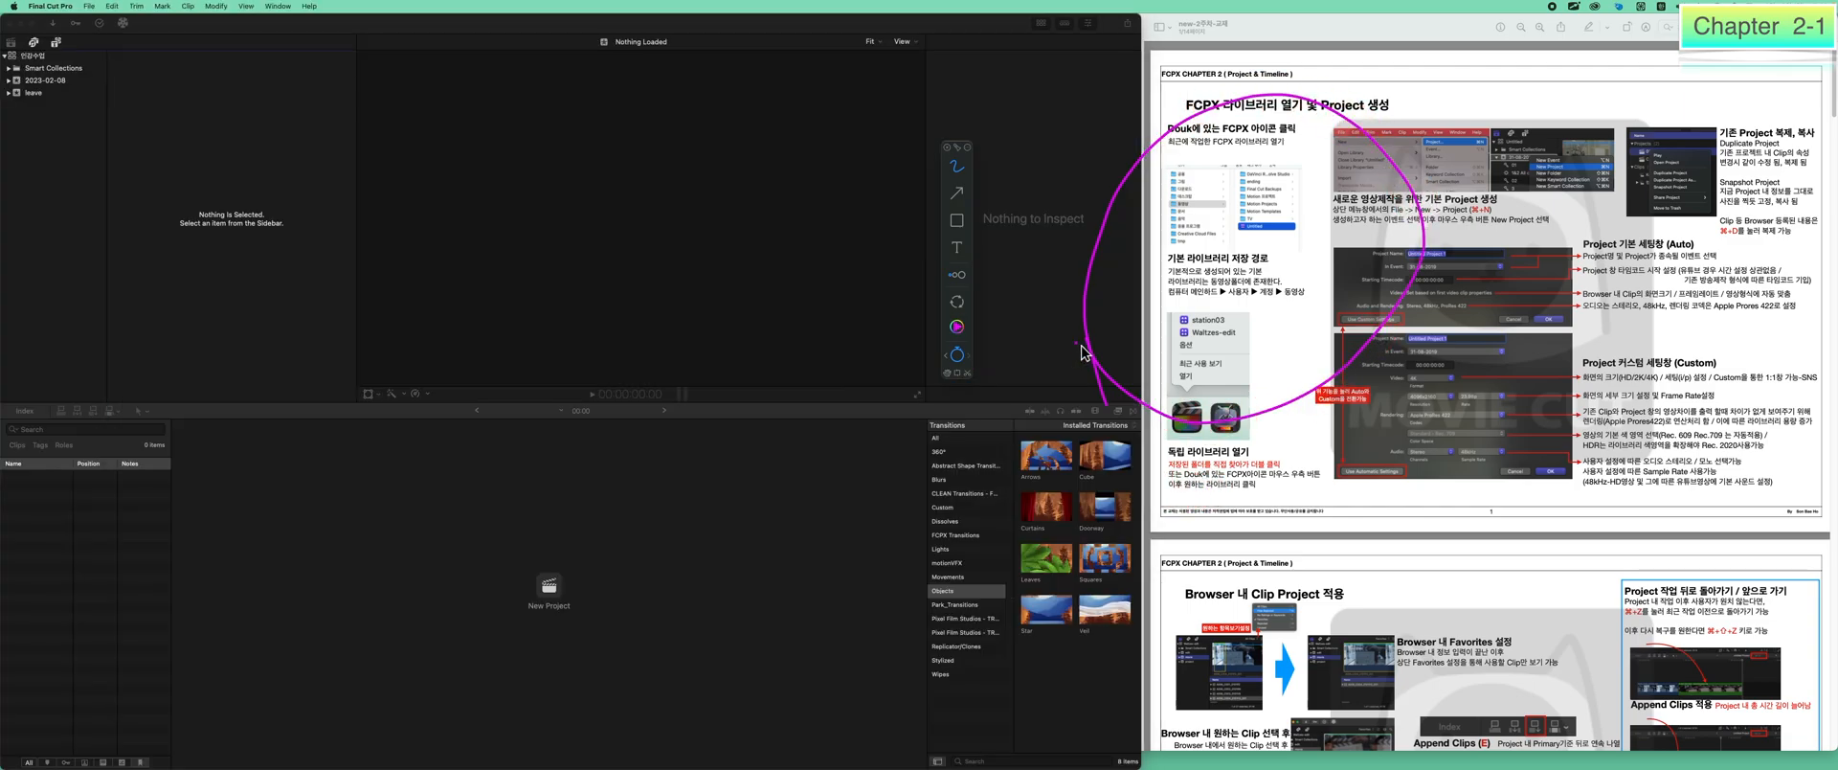
key(BackSpace)
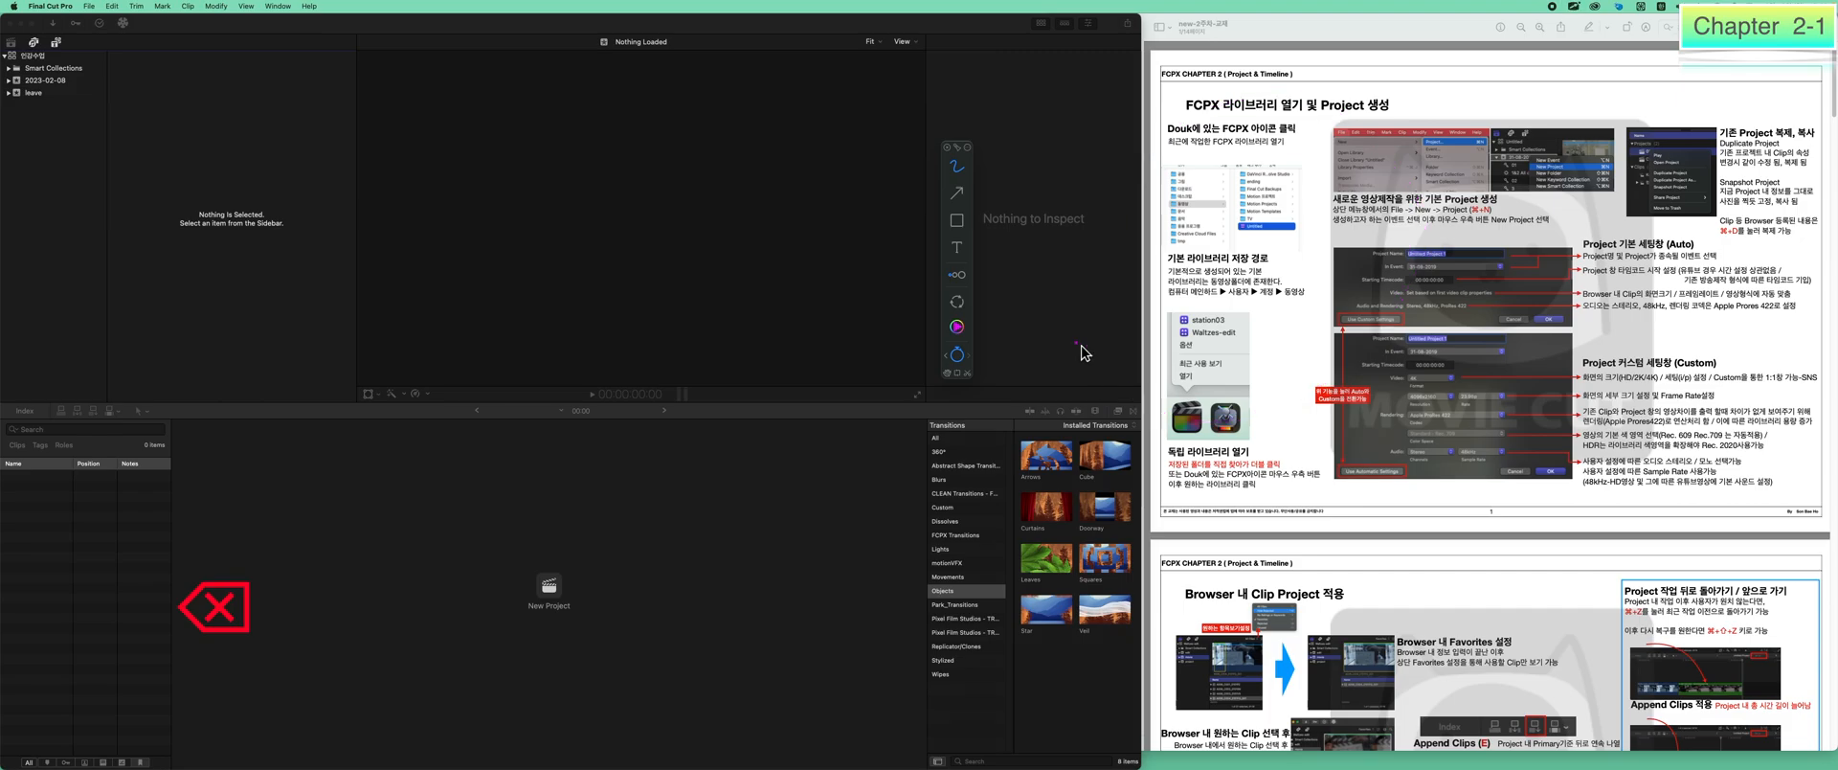
key(Escape)
click(765, 242)
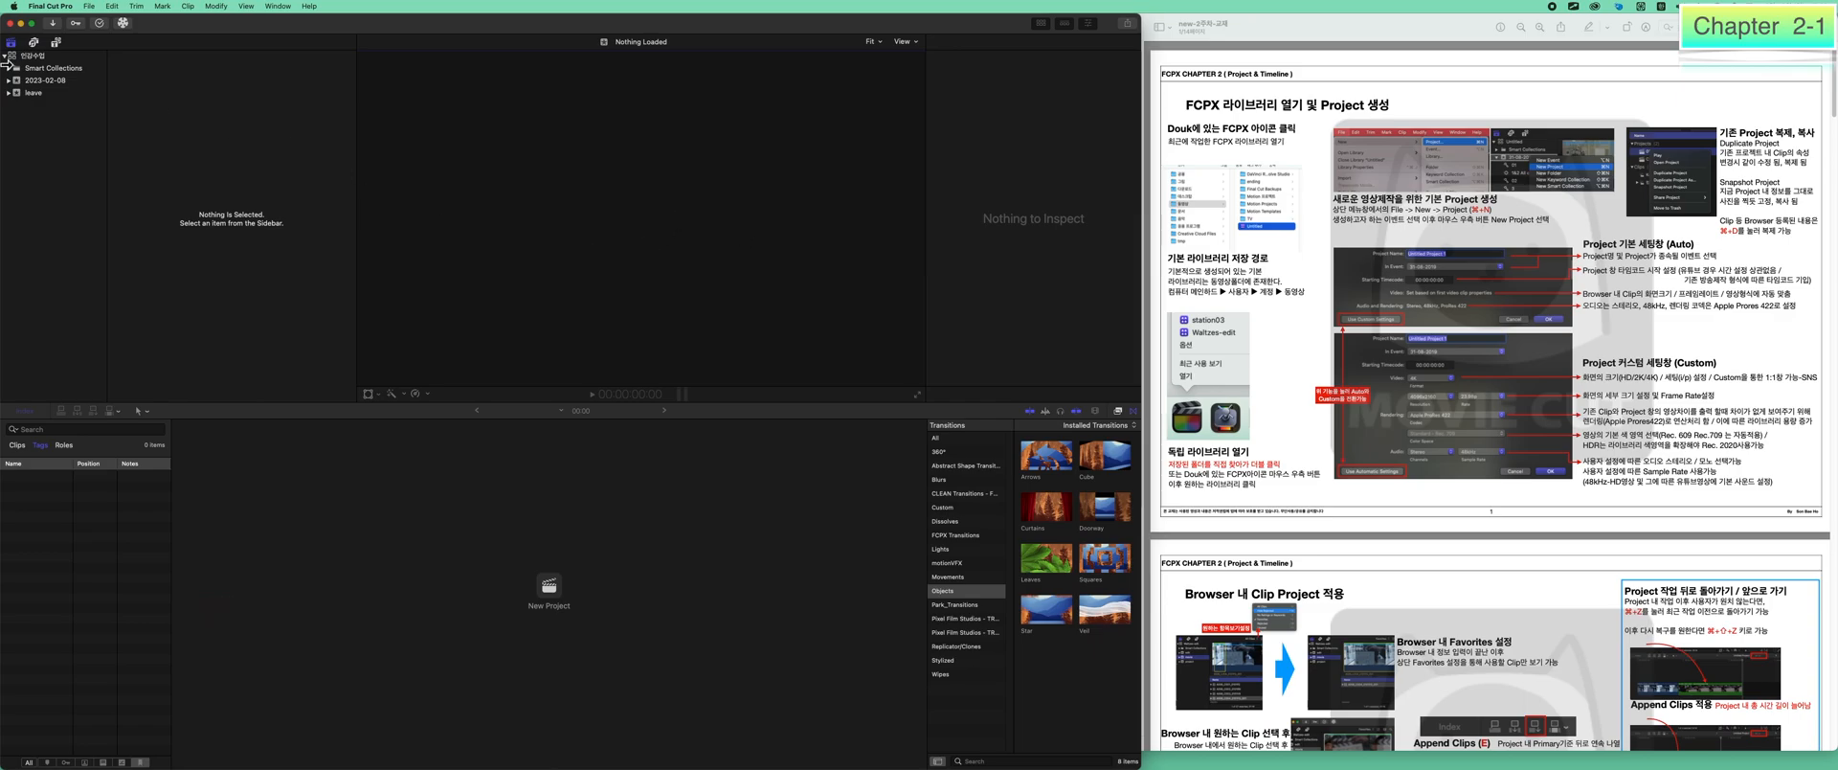
Select the leave event and preview several of its clips, including 노란색 and 11870070.
click(55, 173)
click(53, 93)
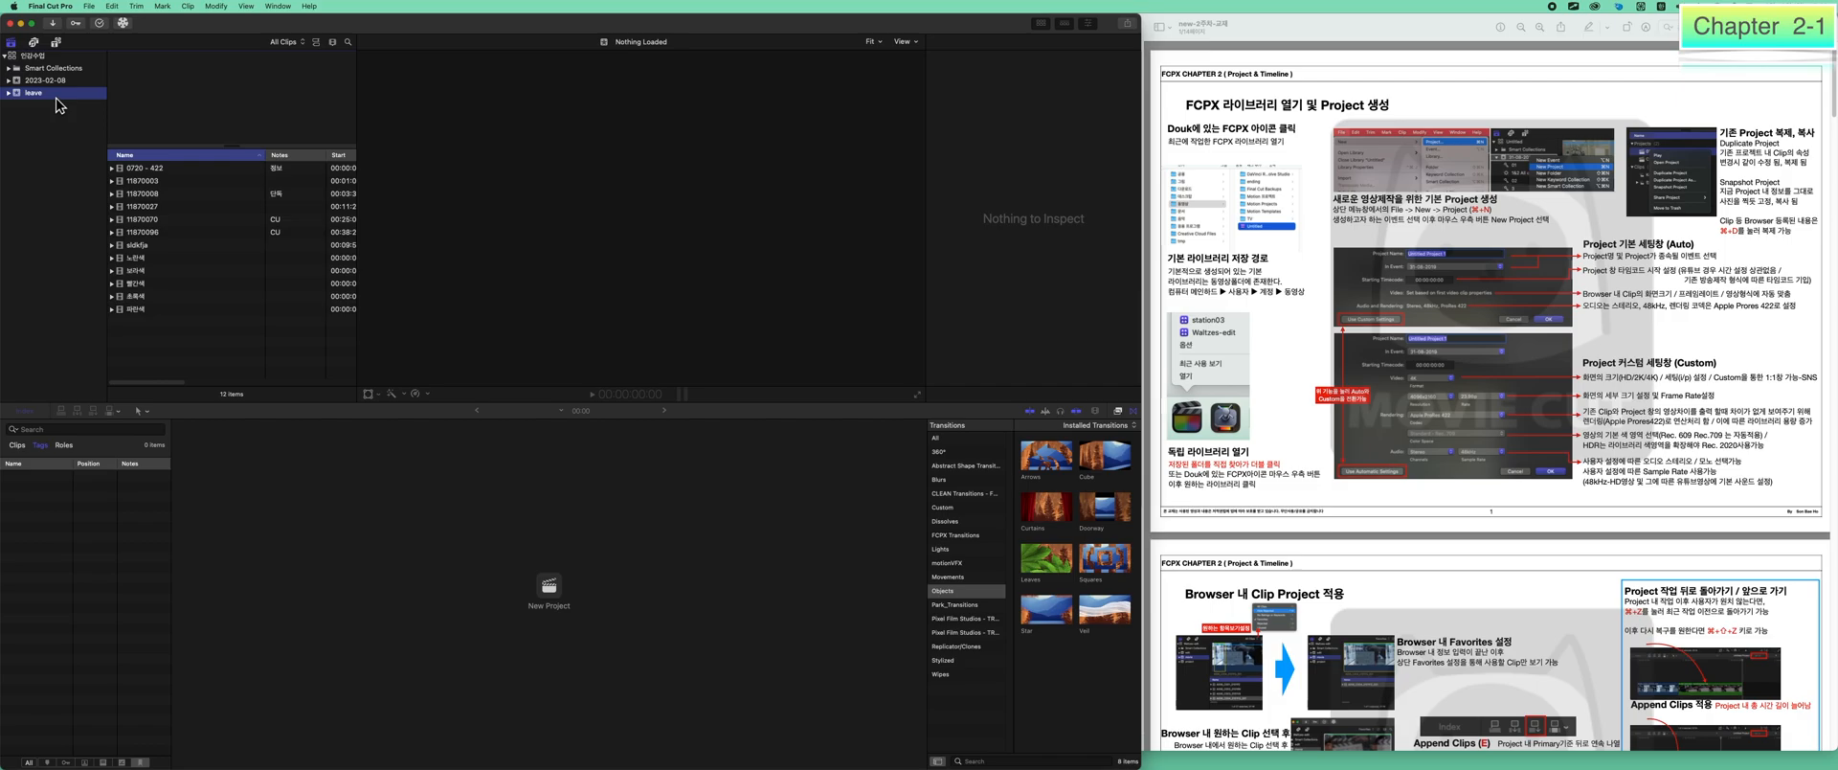
click(214, 180)
click(204, 258)
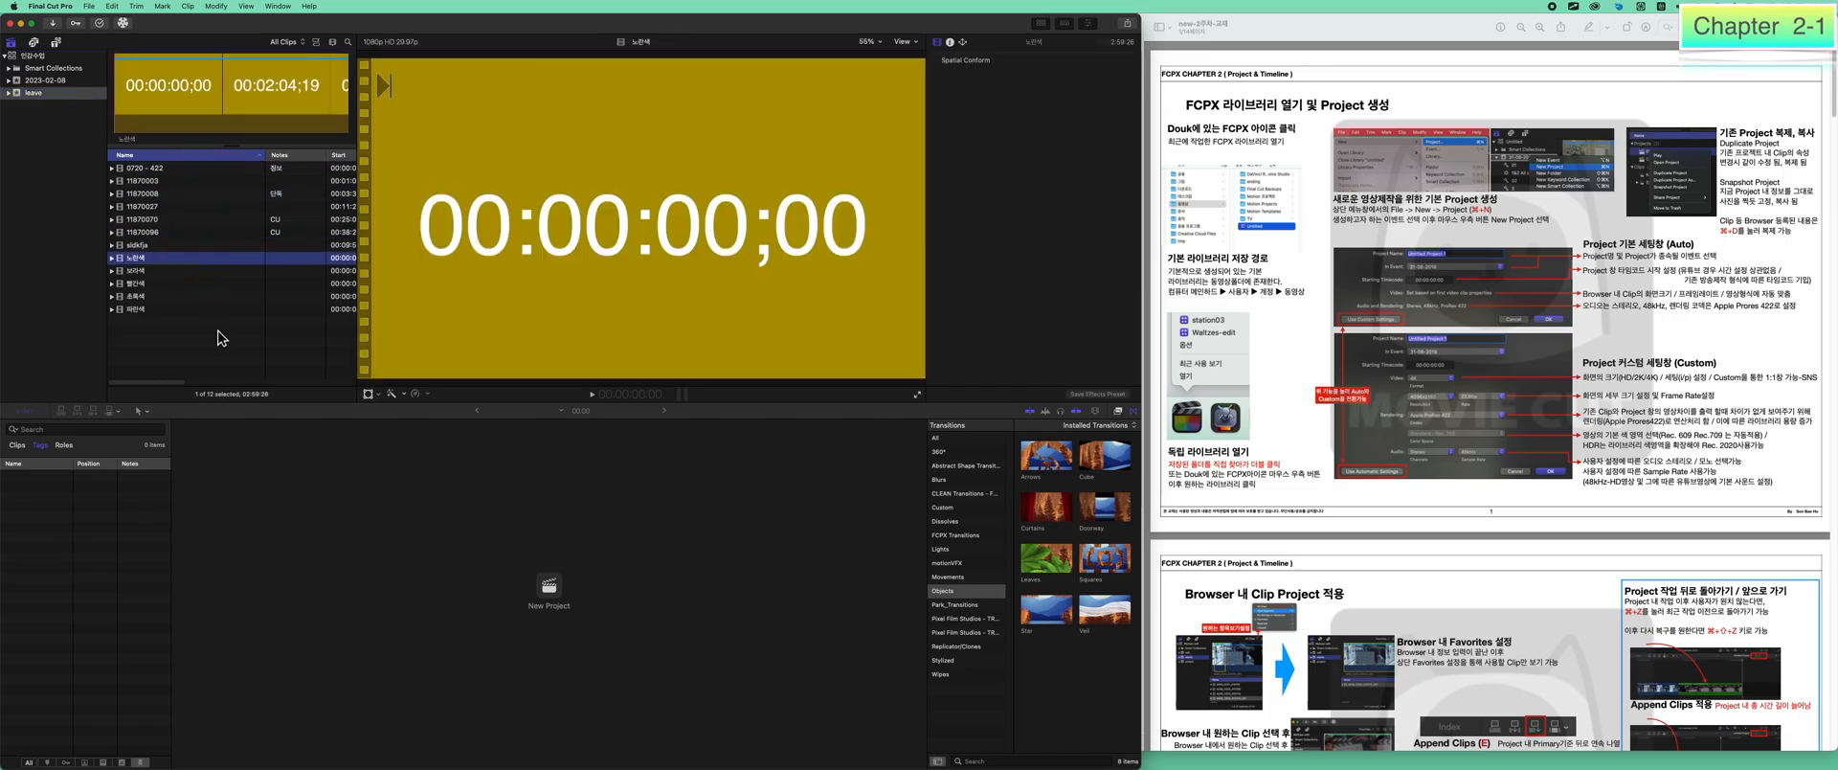
click(182, 220)
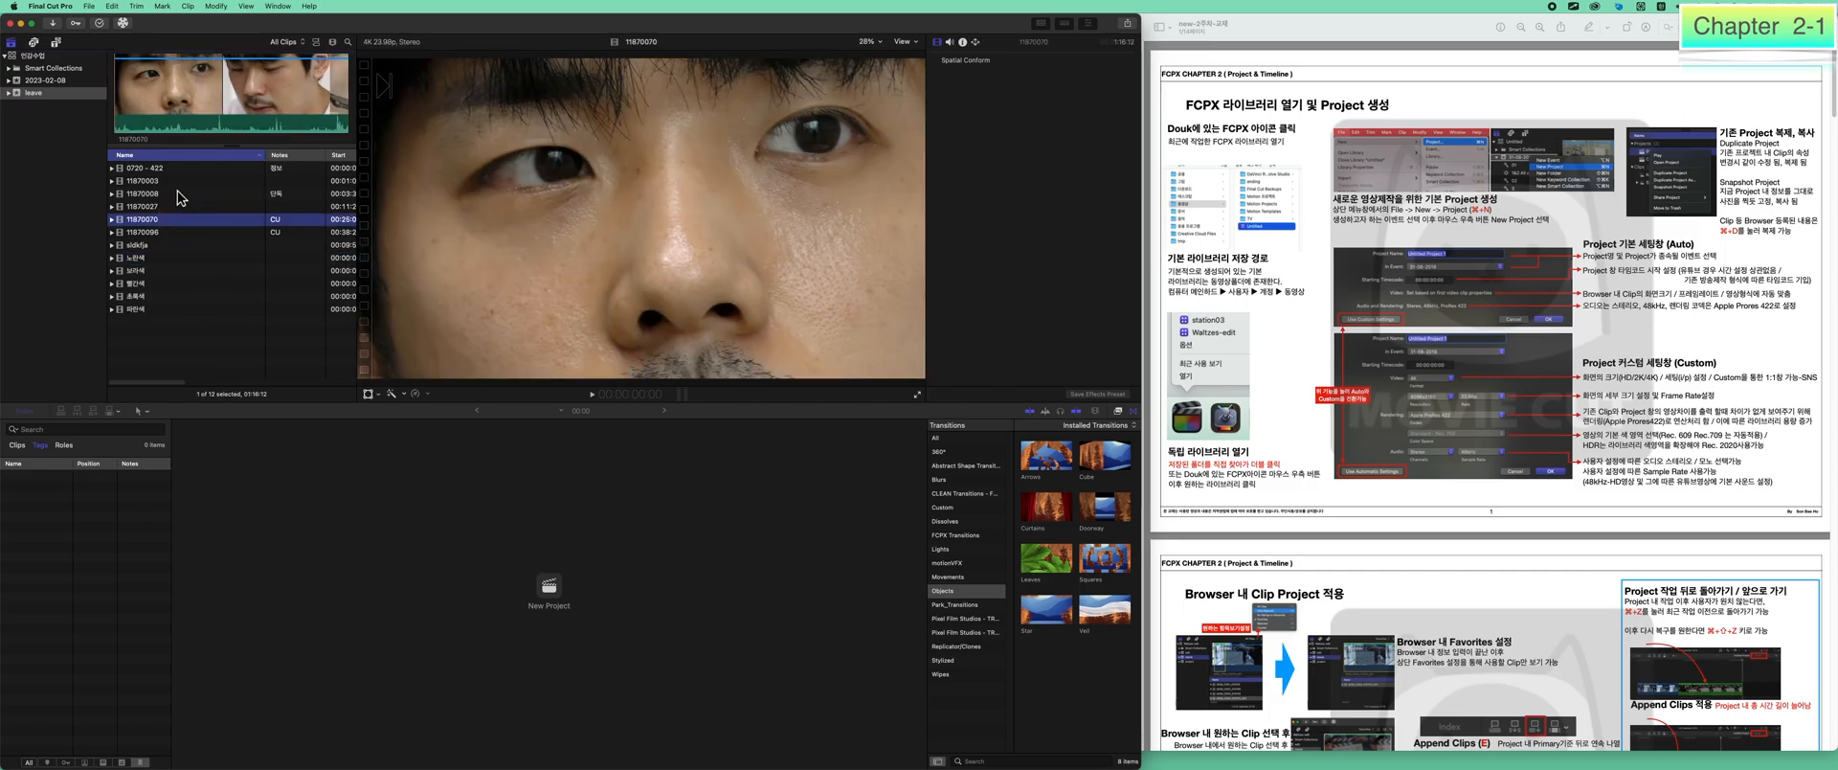
click(188, 281)
Hide the Transitions browser and show the Clips list in the timeline index.
click(38, 420)
click(1133, 412)
click(191, 193)
click(40, 420)
click(38, 421)
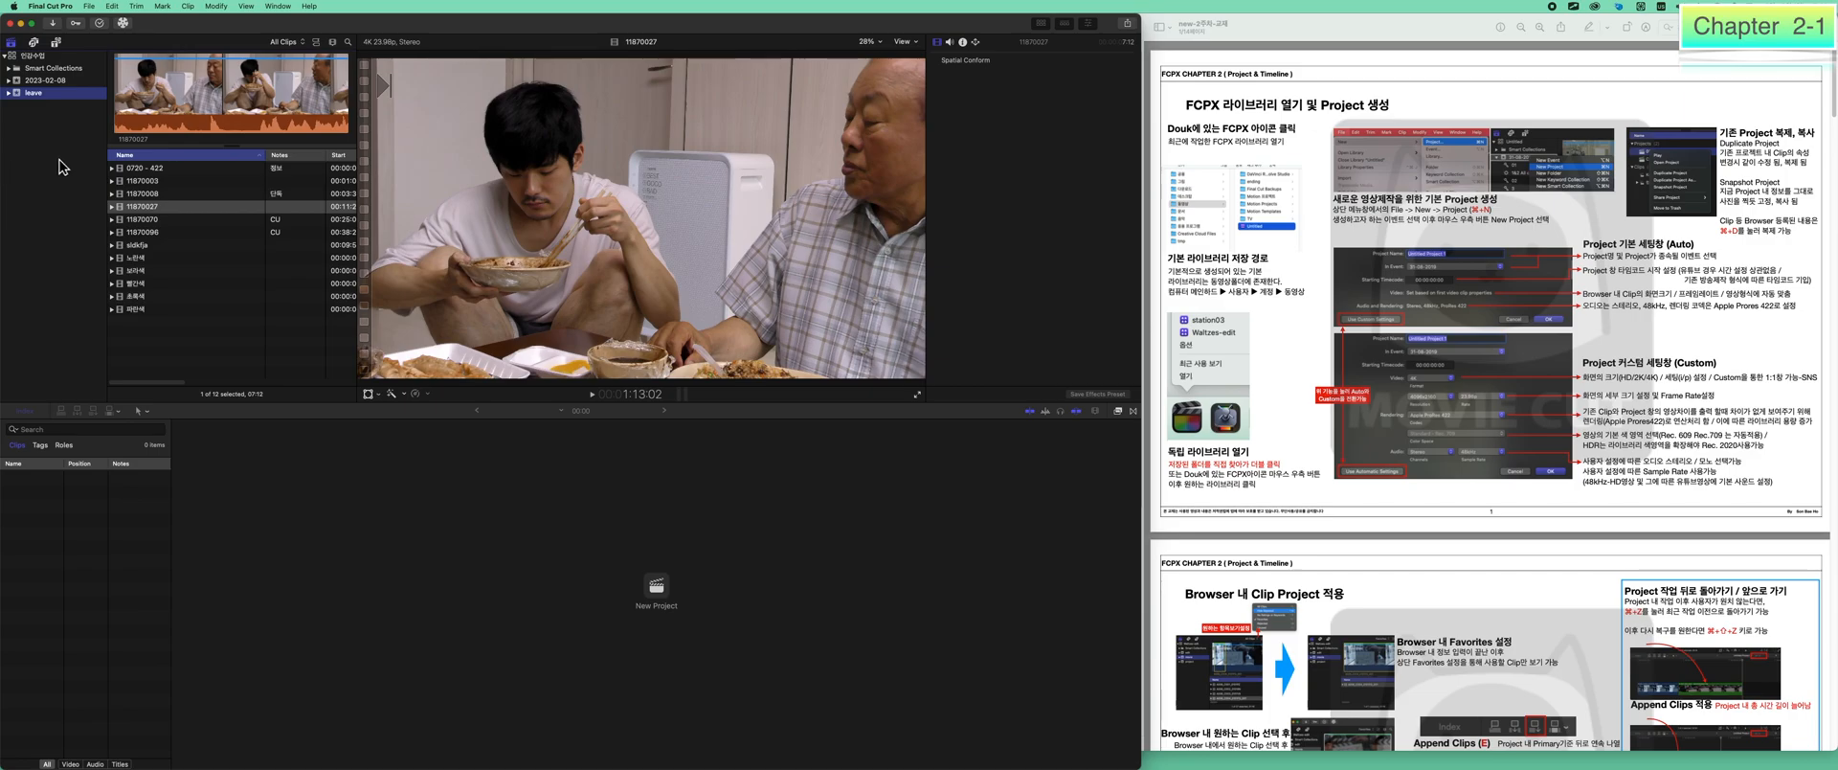
right_click(74, 97)
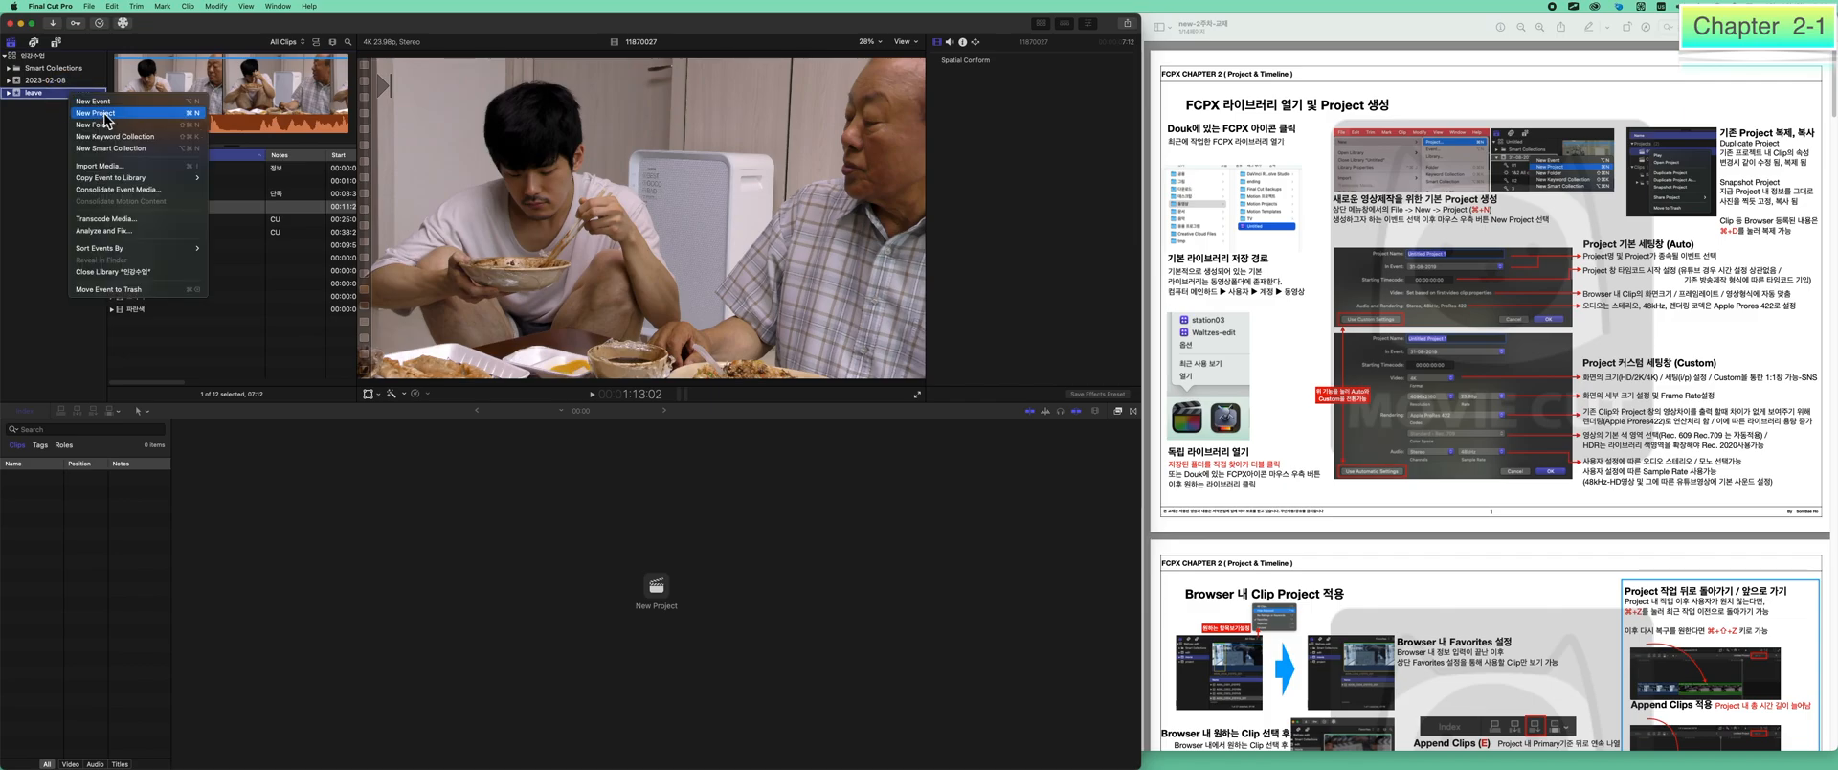
click(100, 113)
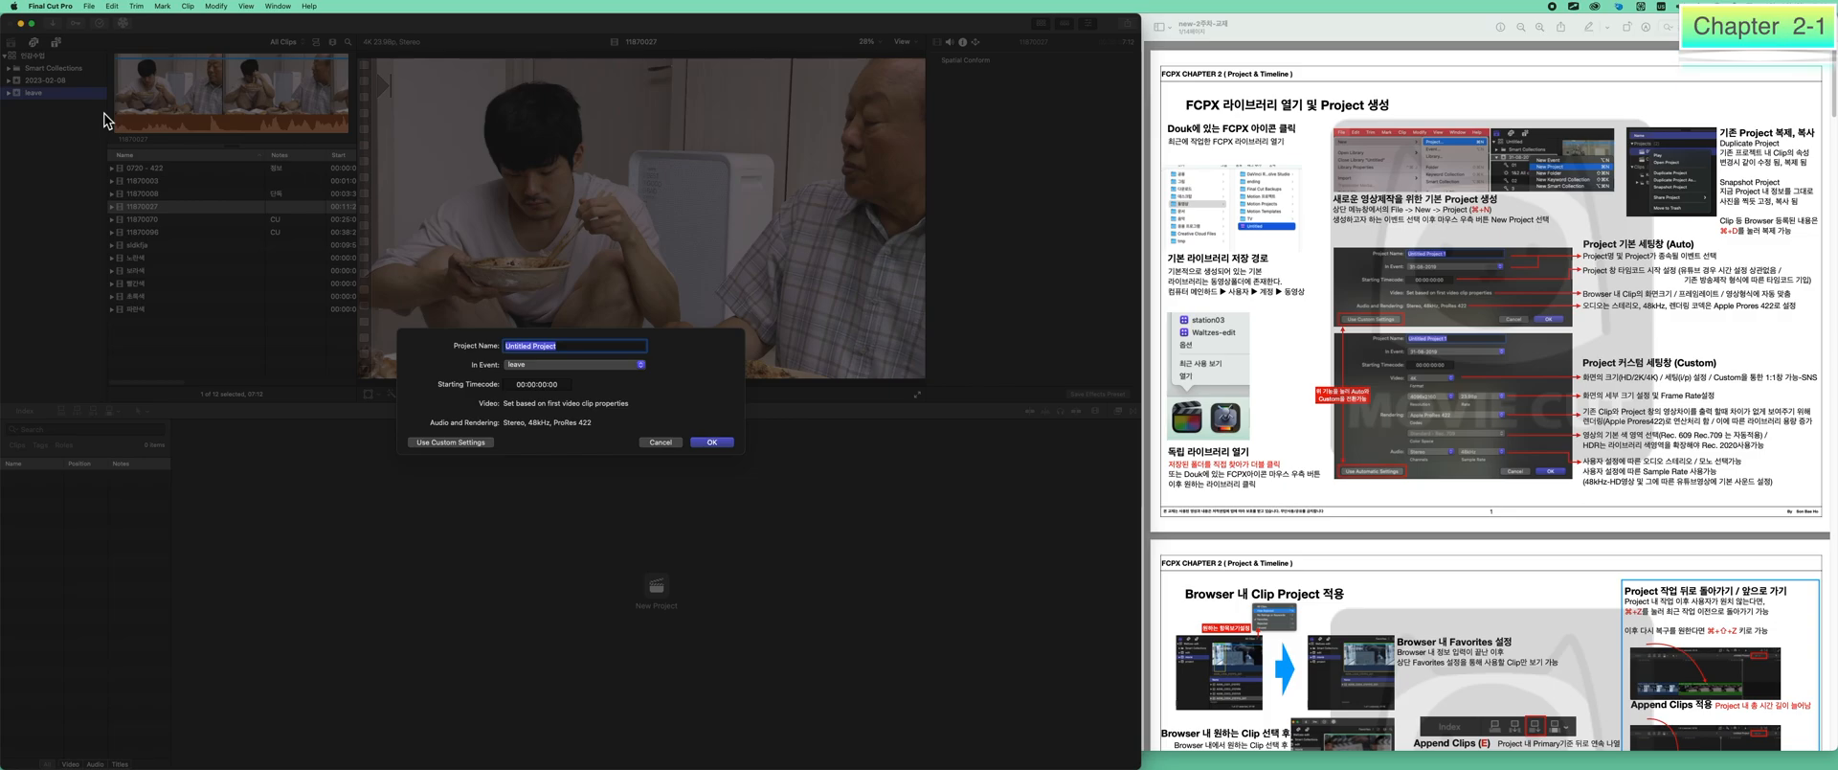
key(Escape)
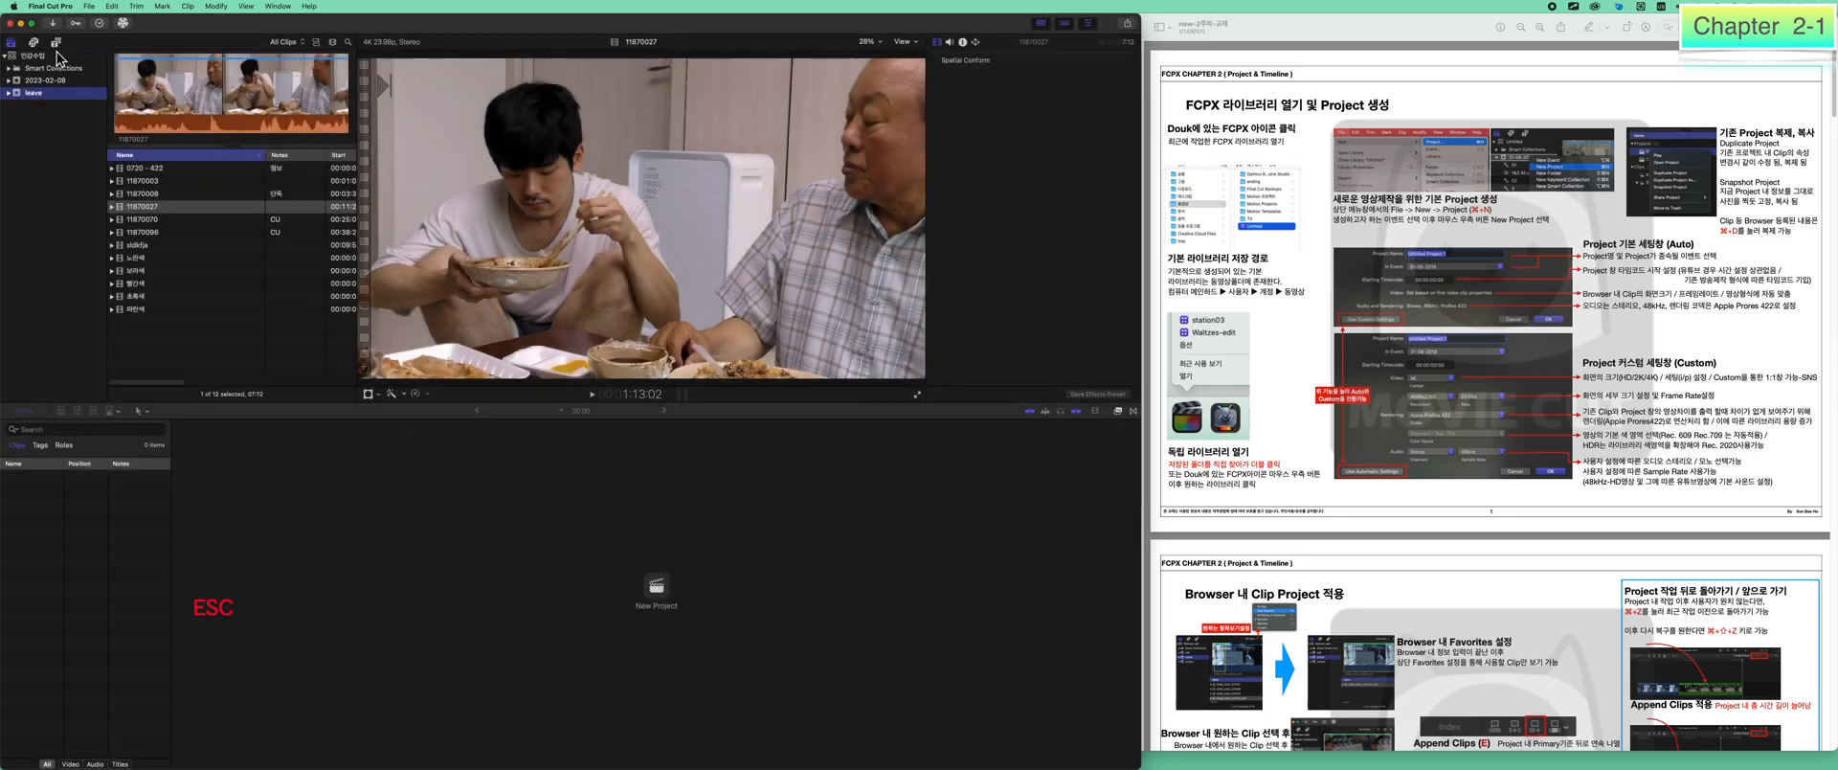
Start a new project in the leave event and name it 01.
click(89, 7)
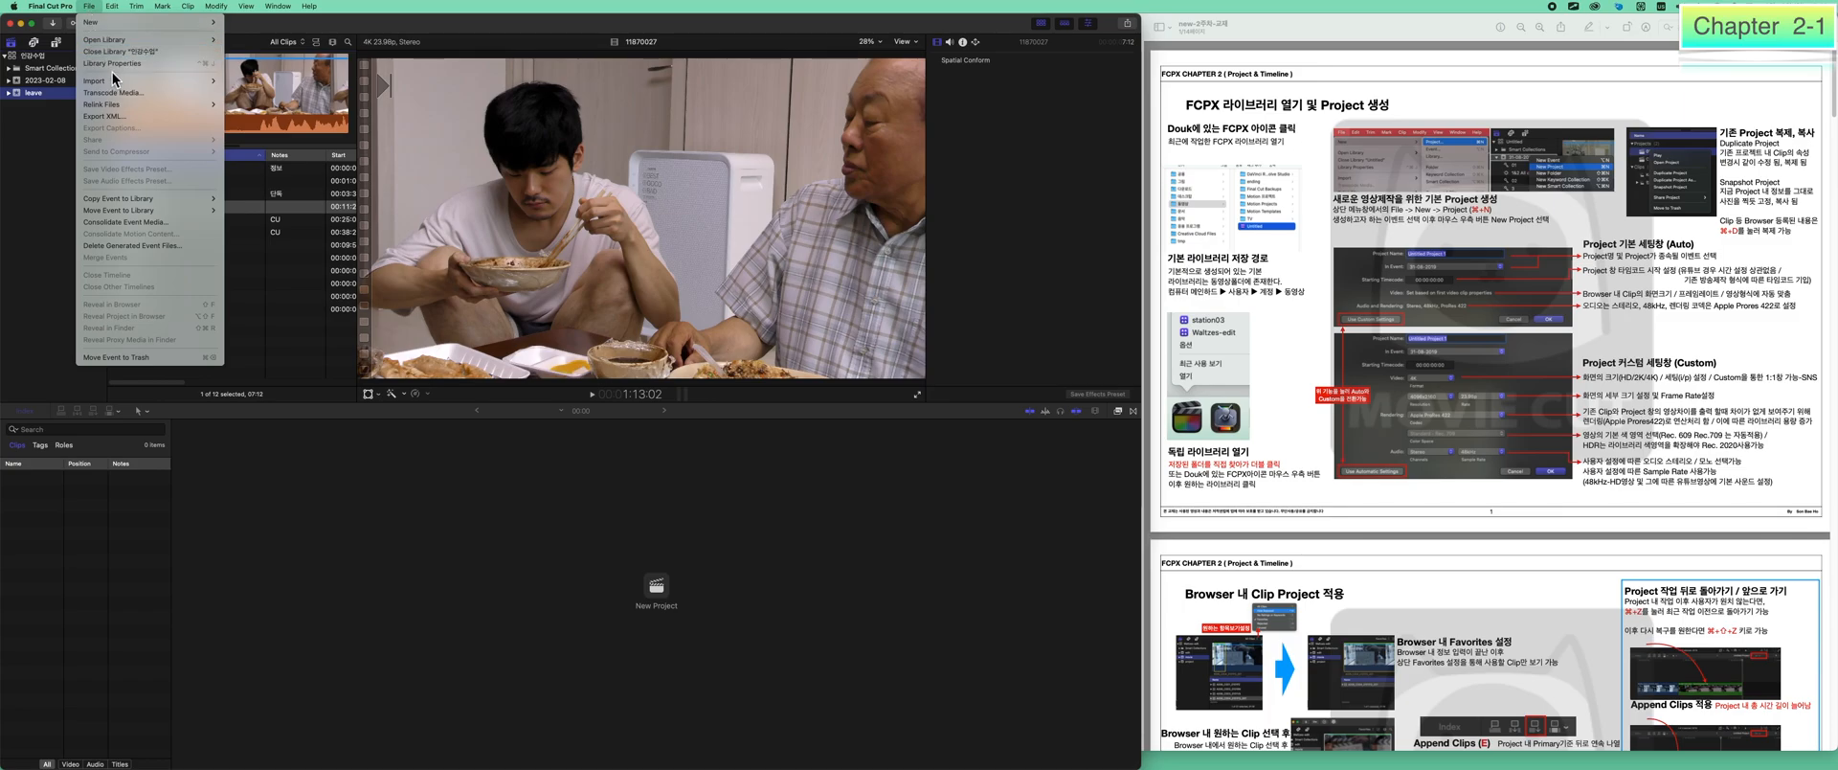
mouse_move(172, 22)
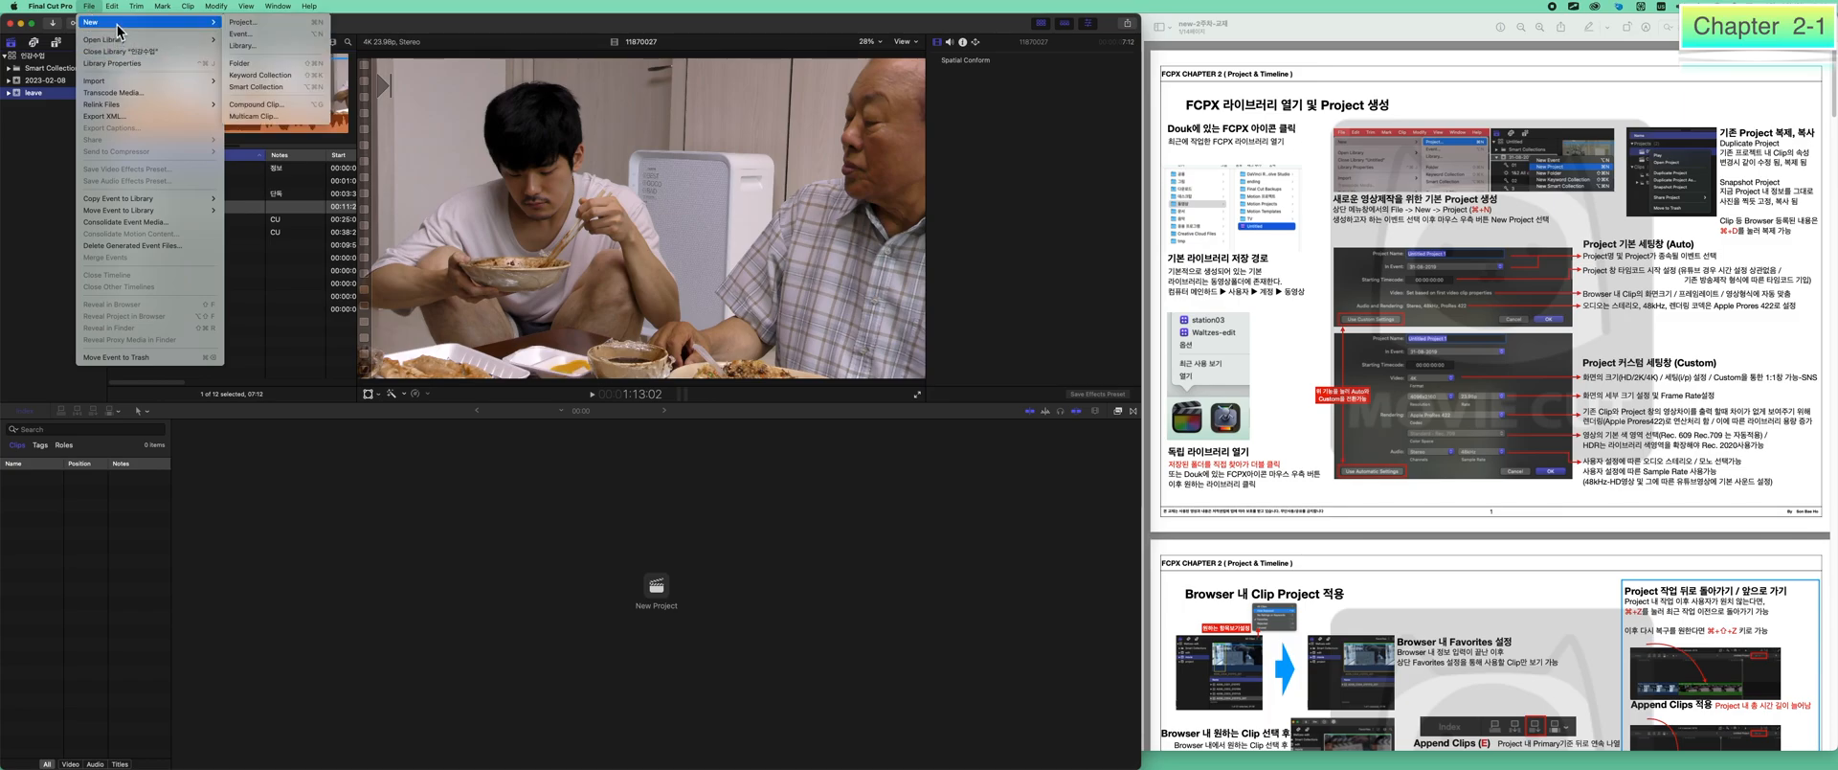
click(281, 25)
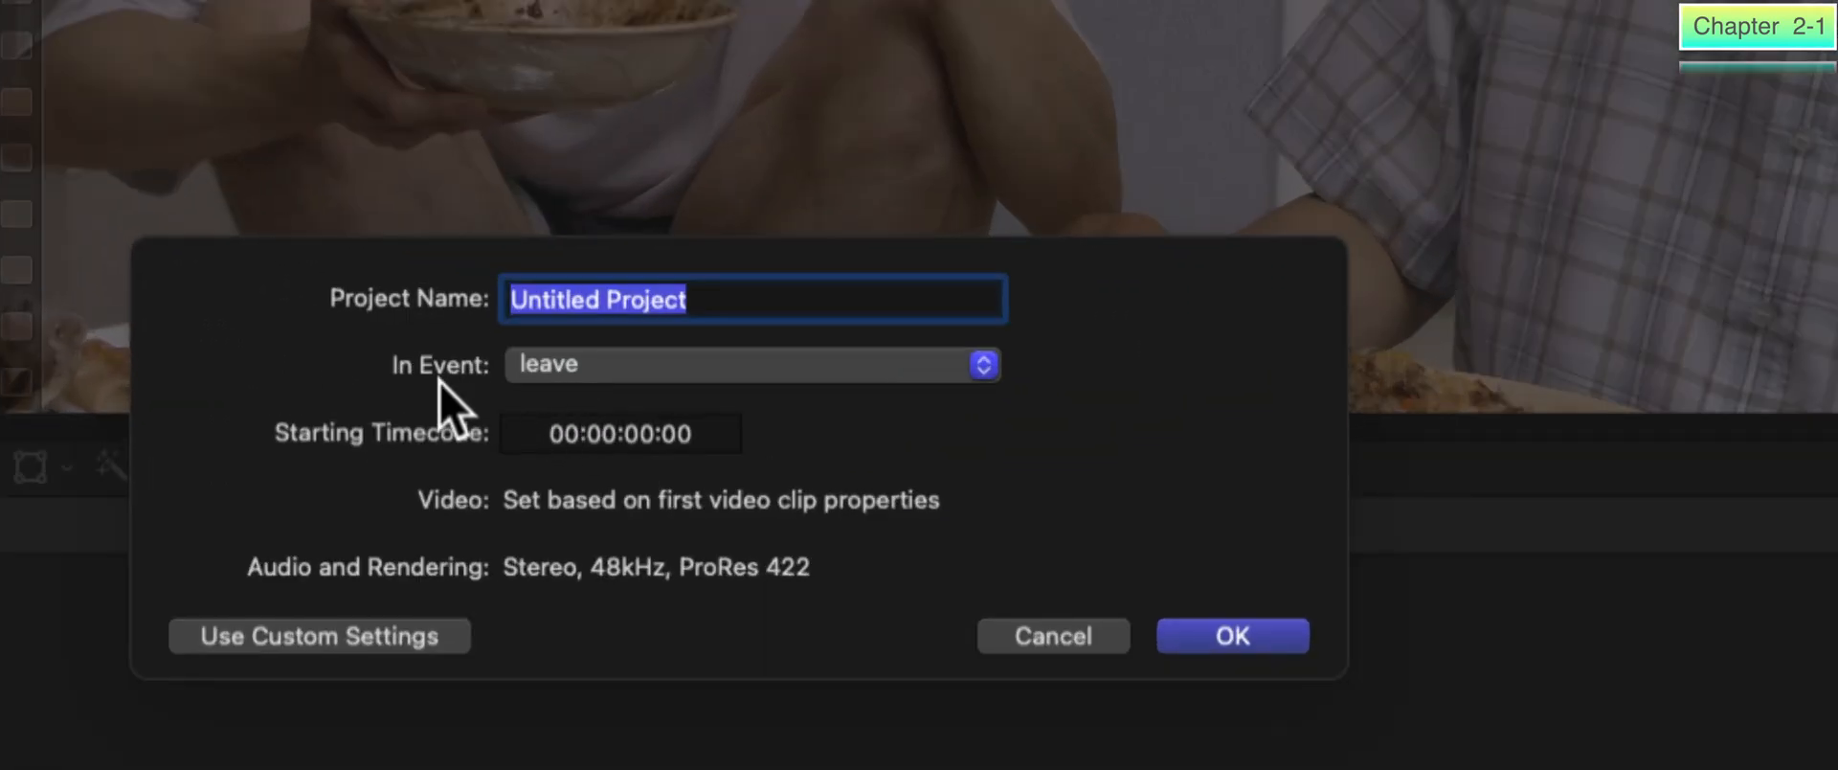
click(613, 365)
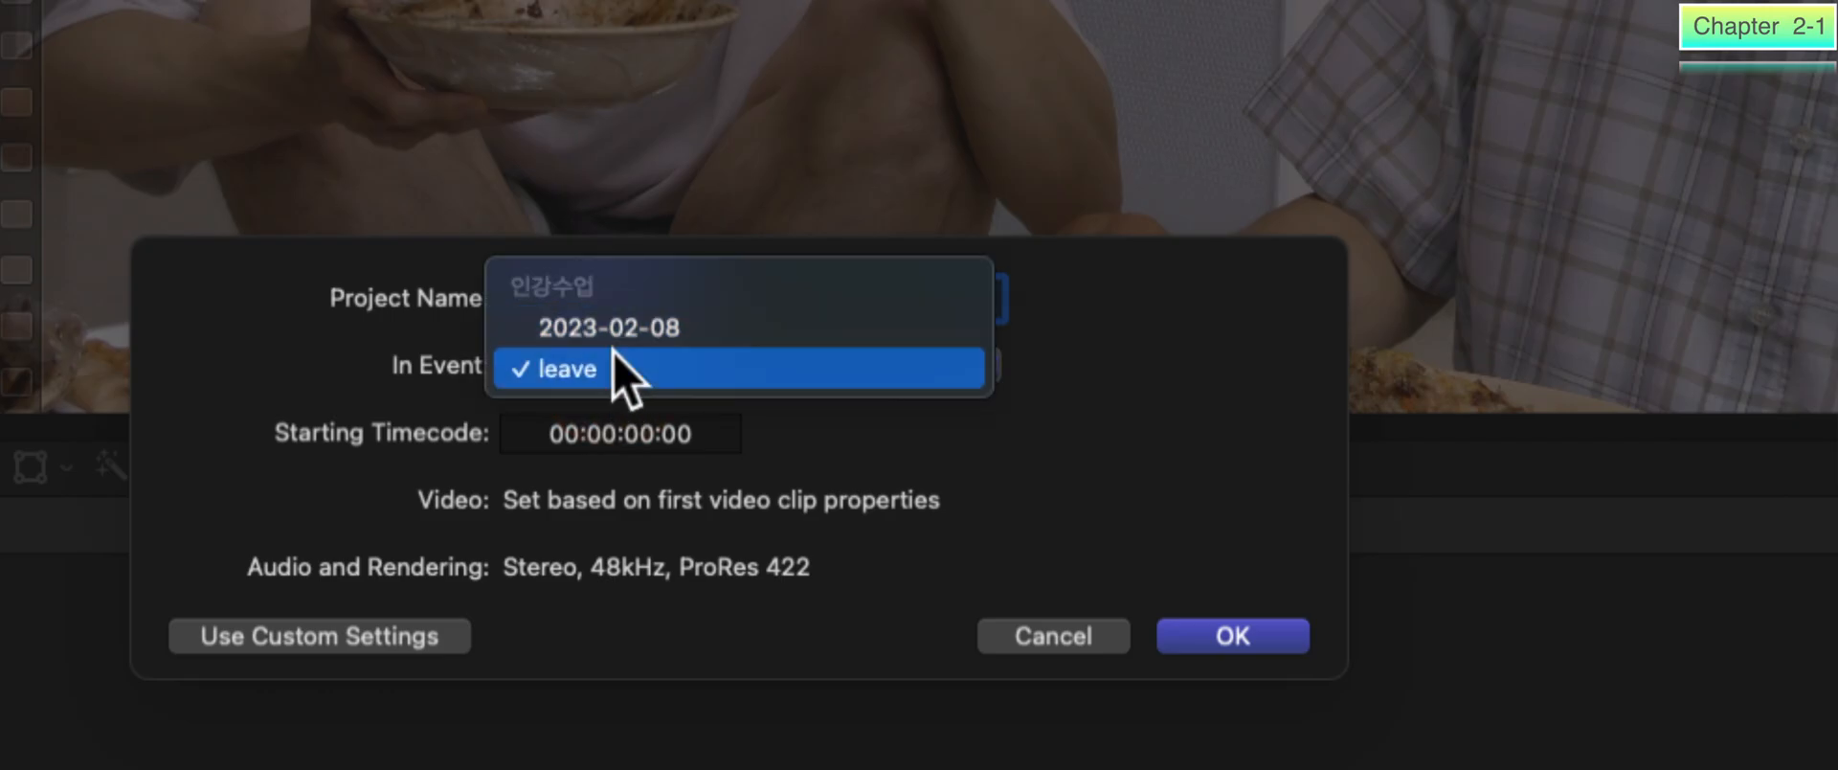
click(361, 382)
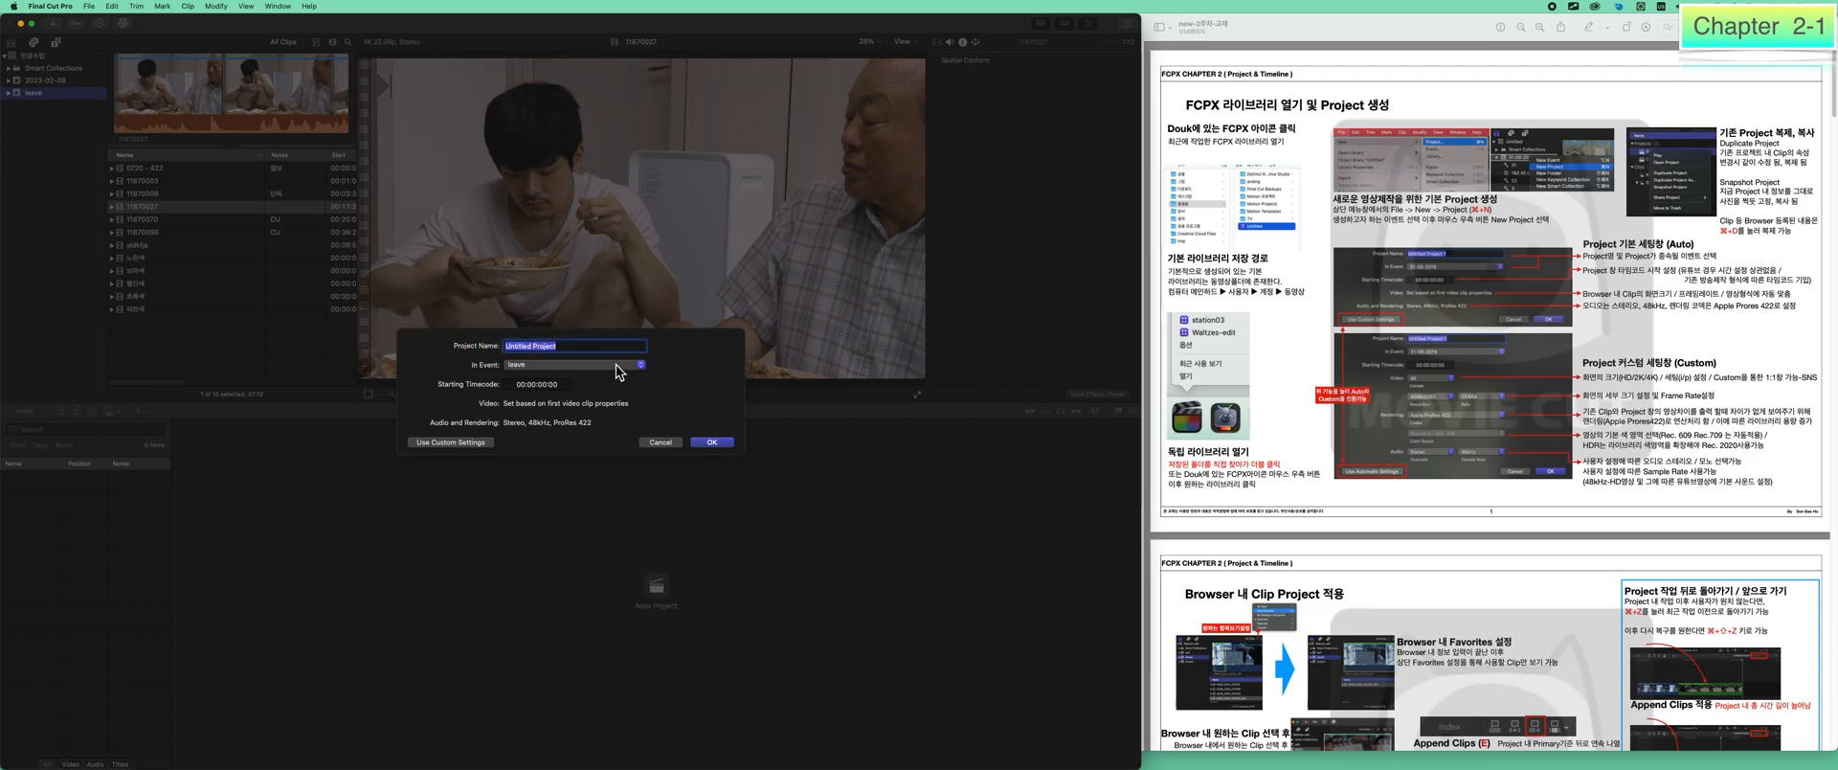
text(01)
Mark the Starting Timecode value with a pen circle and arrow, and erase the marks.
key(ctrl+shift+a)
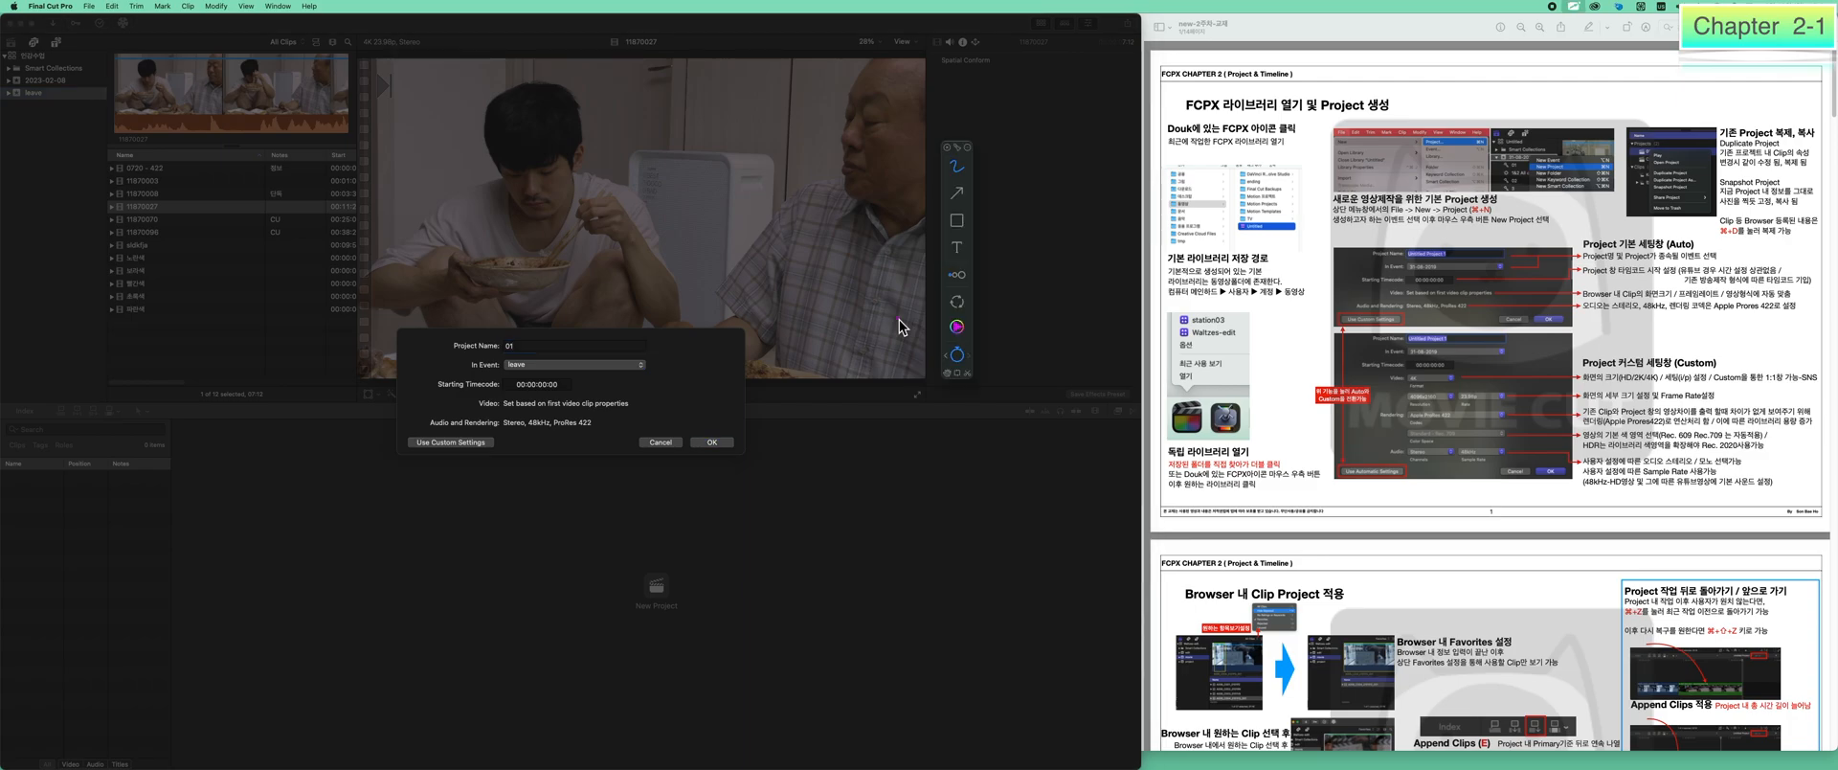
click(566, 393)
mouse_move(567, 379)
mouse_down()
mouse_move(575, 392)
mouse_move(554, 385)
mouse_move(580, 376)
mouse_up()
drag(767, 356, 781, 353)
drag(569, 391, 784, 339)
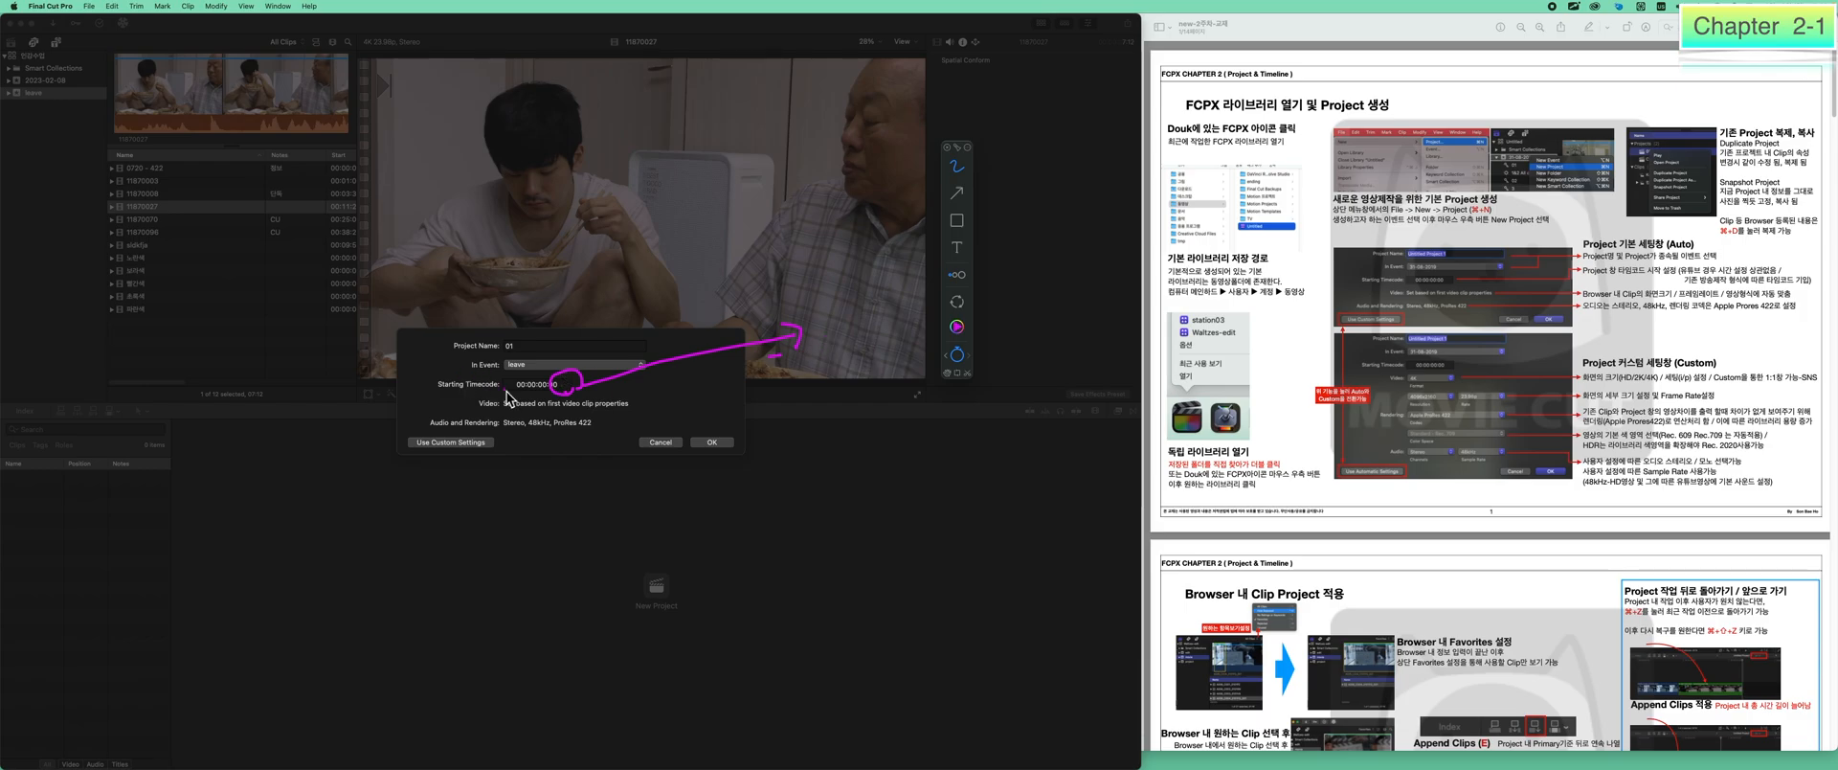
key(BackSpace)
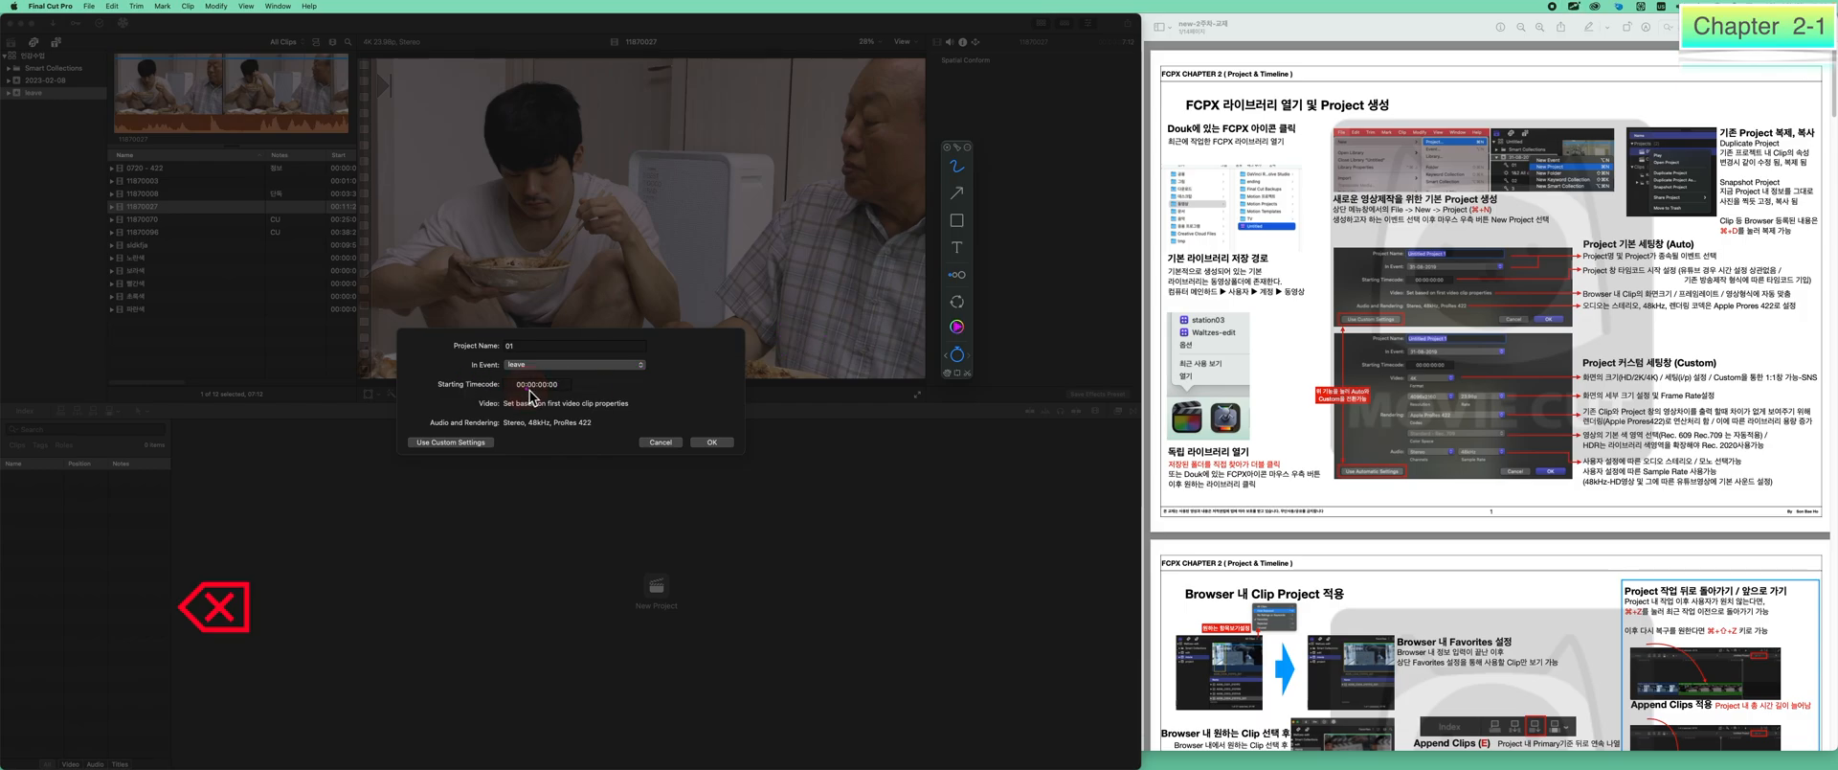
Set the new project's starting timecode to 00:00:00:00.
click(555, 403)
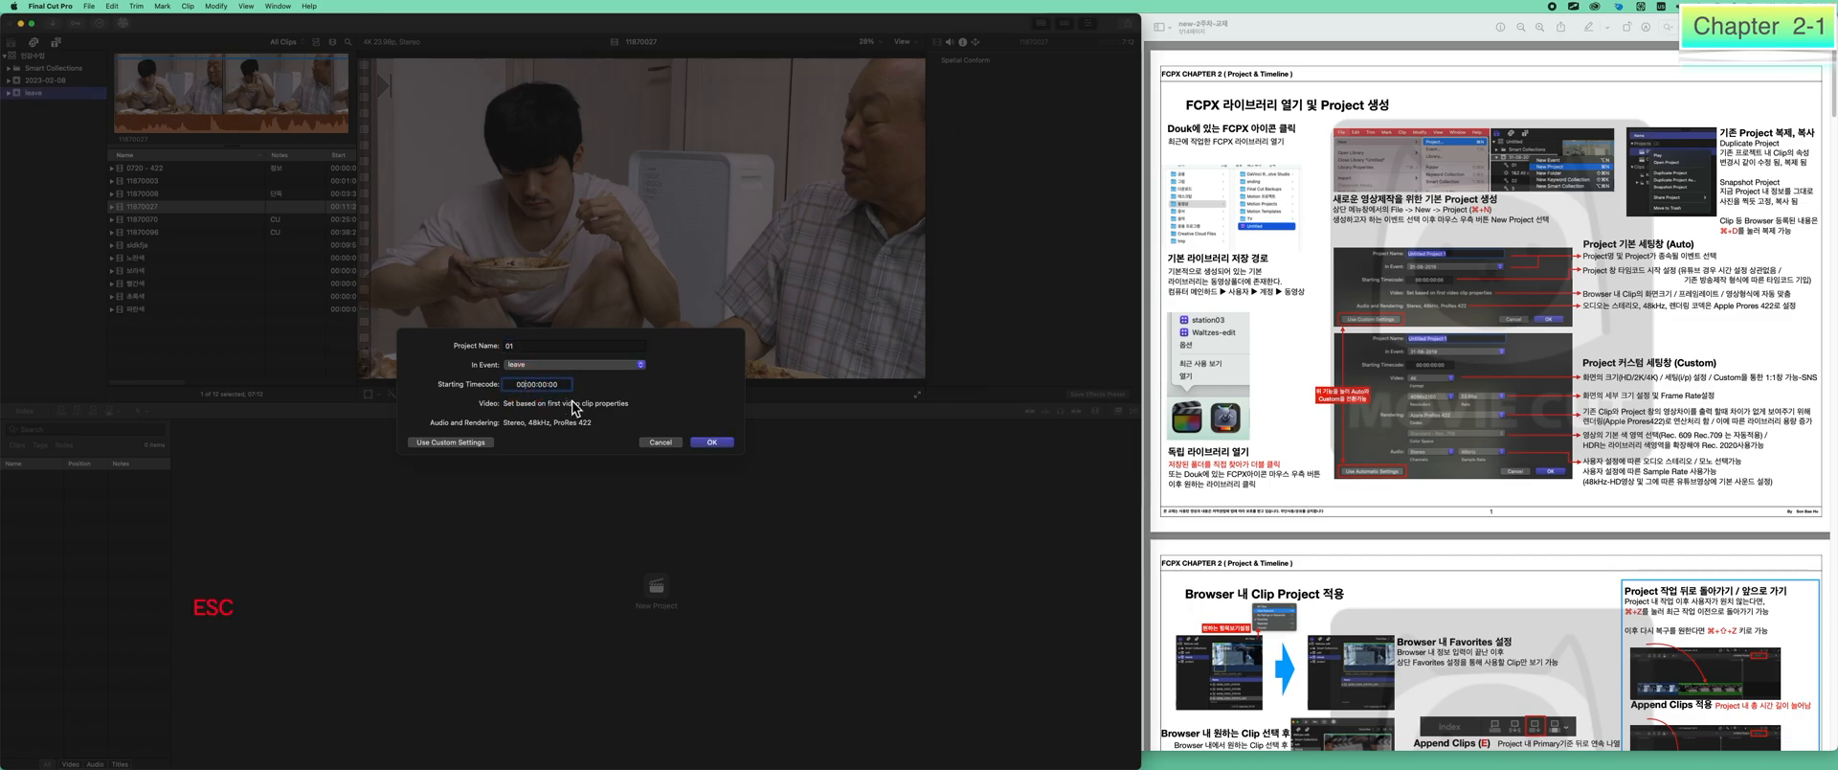
key(shift+Left)
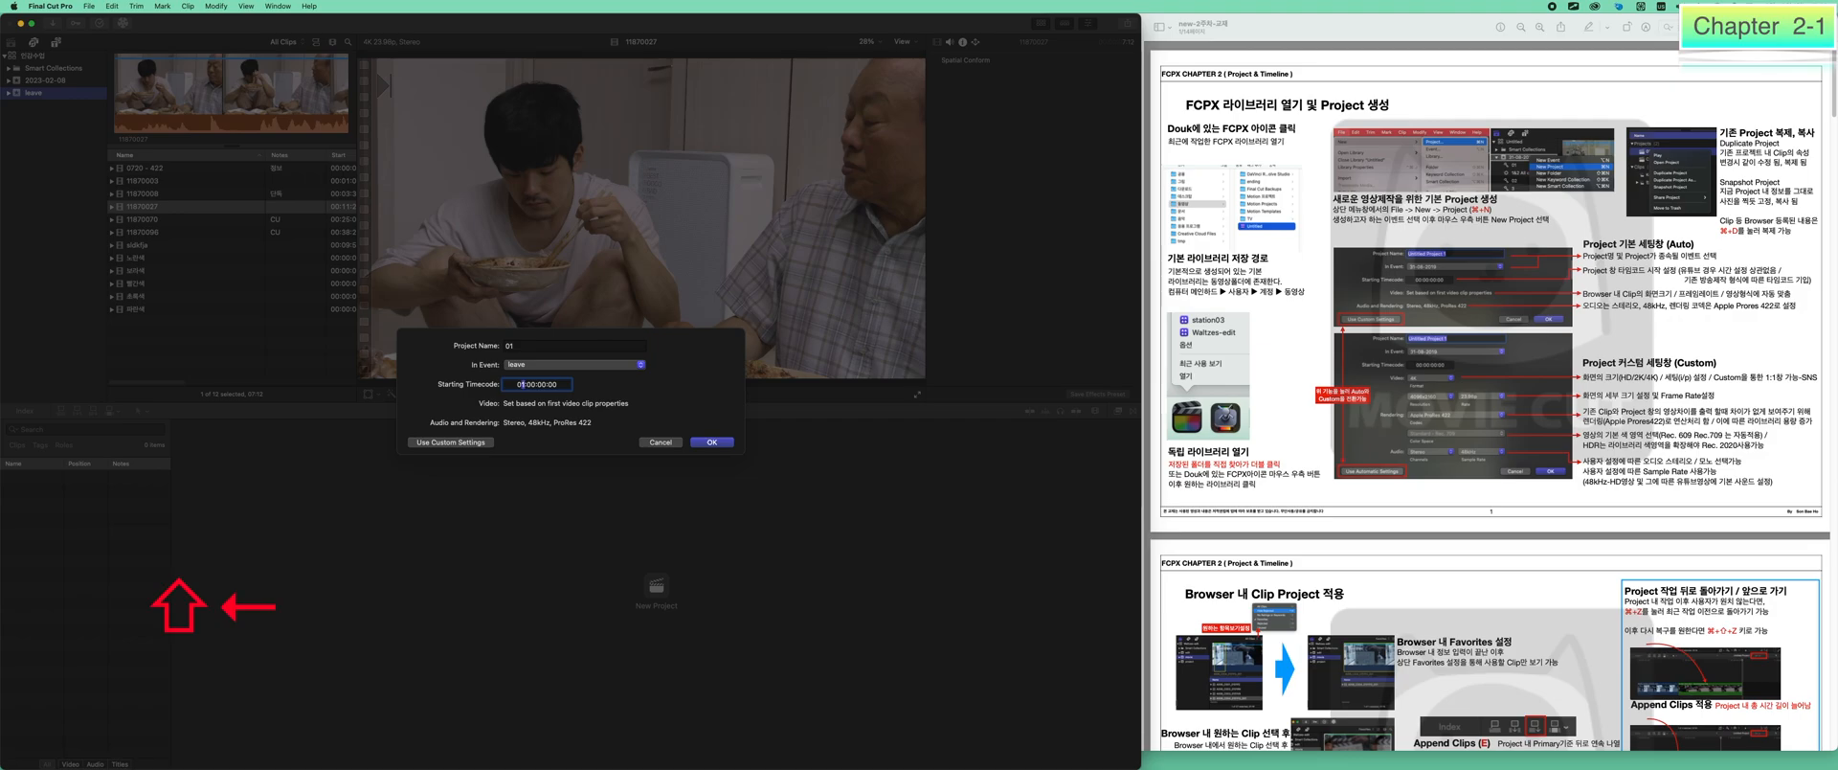
text(0)
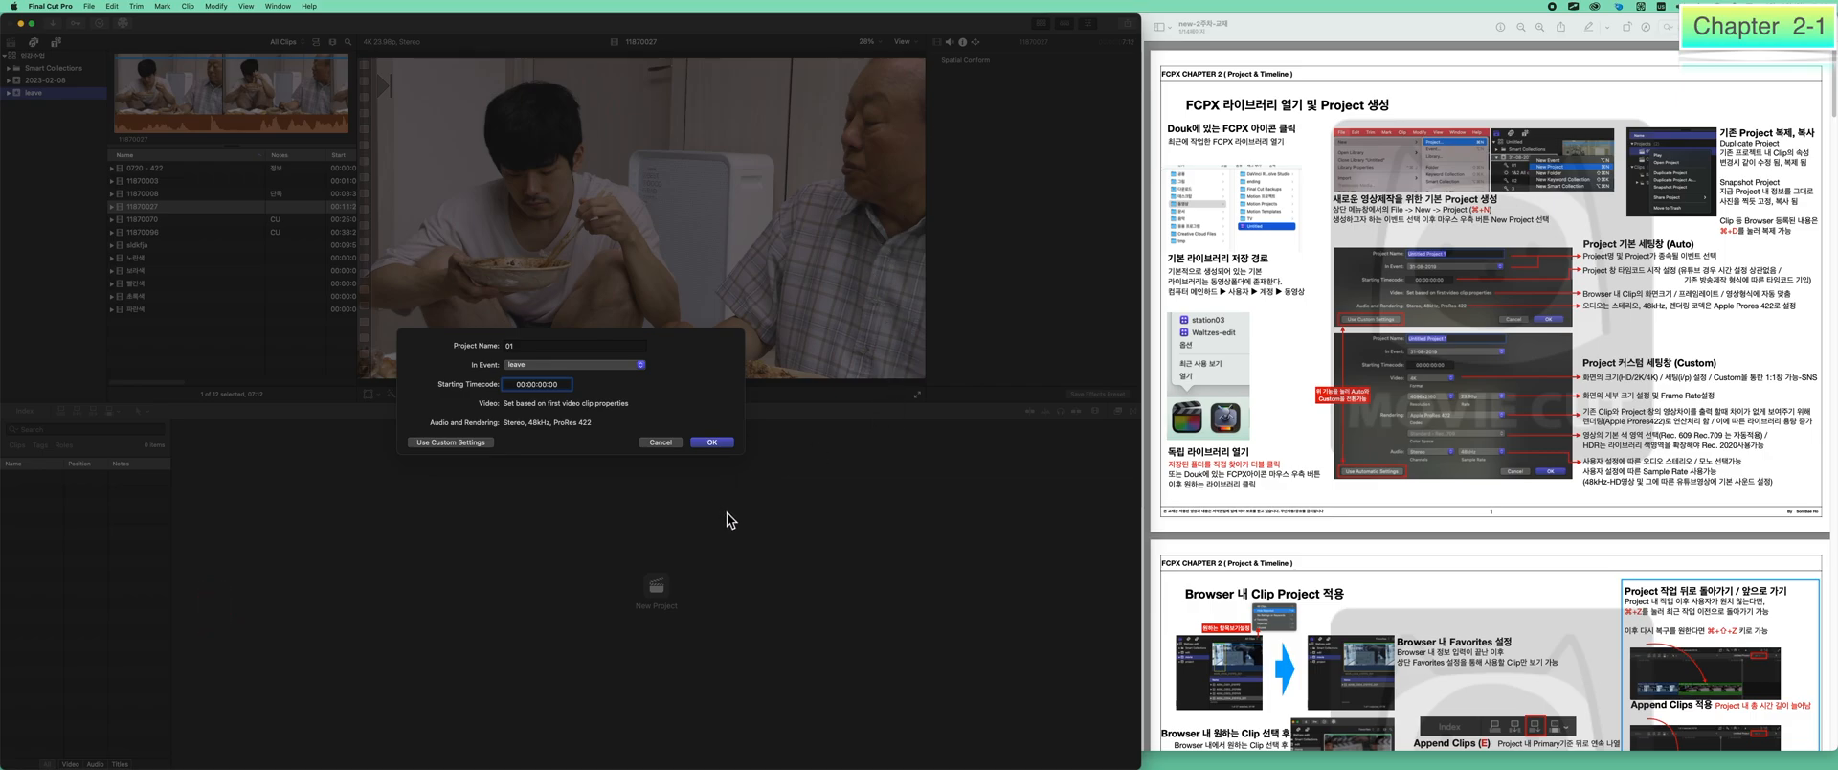
Annotate the dialog's Video setting on screen with an underlined handwritten note ending in "Rate".
key(alt+Tab)
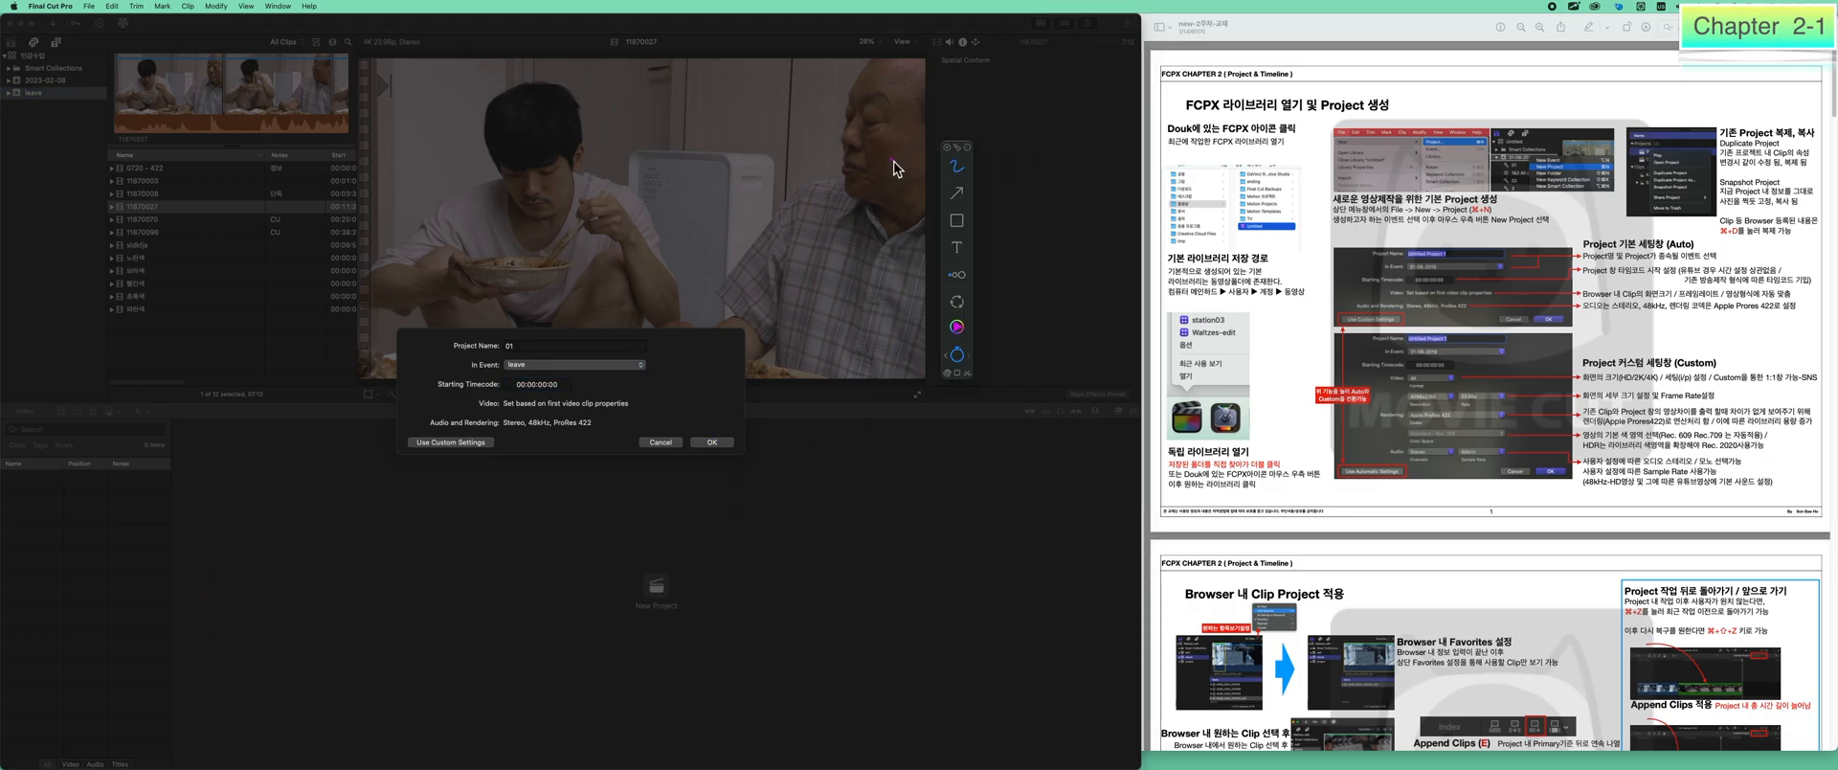
mouse_move(628, 402)
mouse_down()
mouse_move(714, 369)
mouse_move(729, 404)
mouse_move(756, 356)
mouse_move(818, 386)
mouse_move(799, 384)
mouse_move(817, 337)
mouse_move(829, 394)
mouse_up()
mouse_move(829, 340)
mouse_down()
mouse_move(876, 356)
mouse_move(855, 378)
mouse_move(881, 316)
mouse_move(914, 344)
mouse_move(905, 316)
mouse_up()
drag(796, 421, 897, 366)
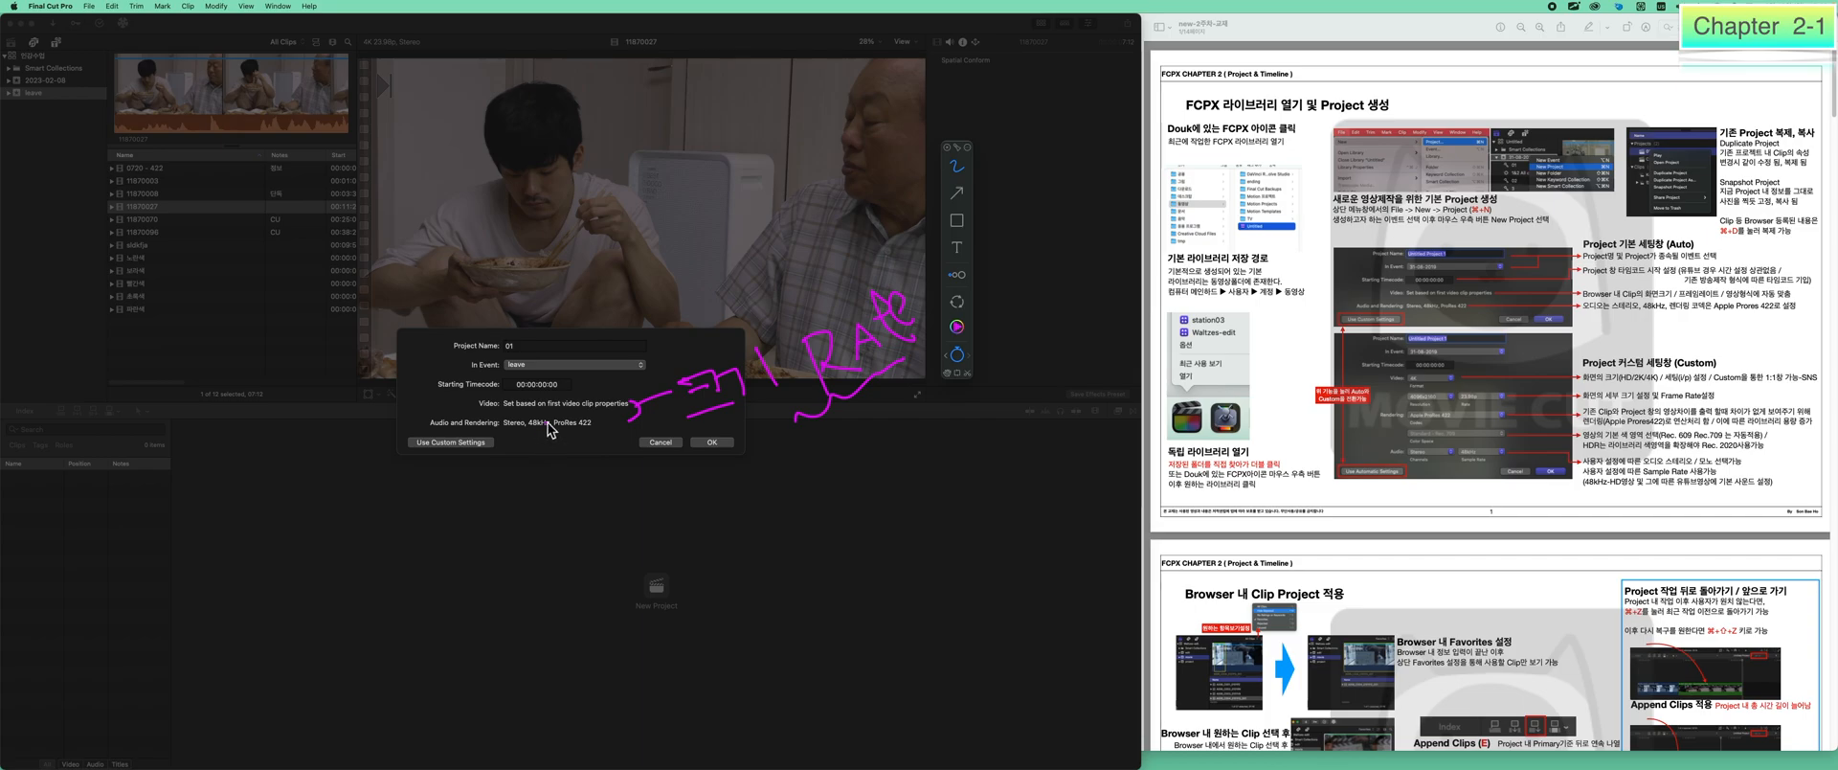
Circle the project settings with the pen, and draw an arrow from the circled 11870027 clip to the timeline, underlining the handwritten note.
mouse_move(611, 461)
mouse_down()
mouse_move(561, 486)
mouse_move(469, 349)
mouse_move(526, 464)
mouse_move(421, 460)
mouse_up()
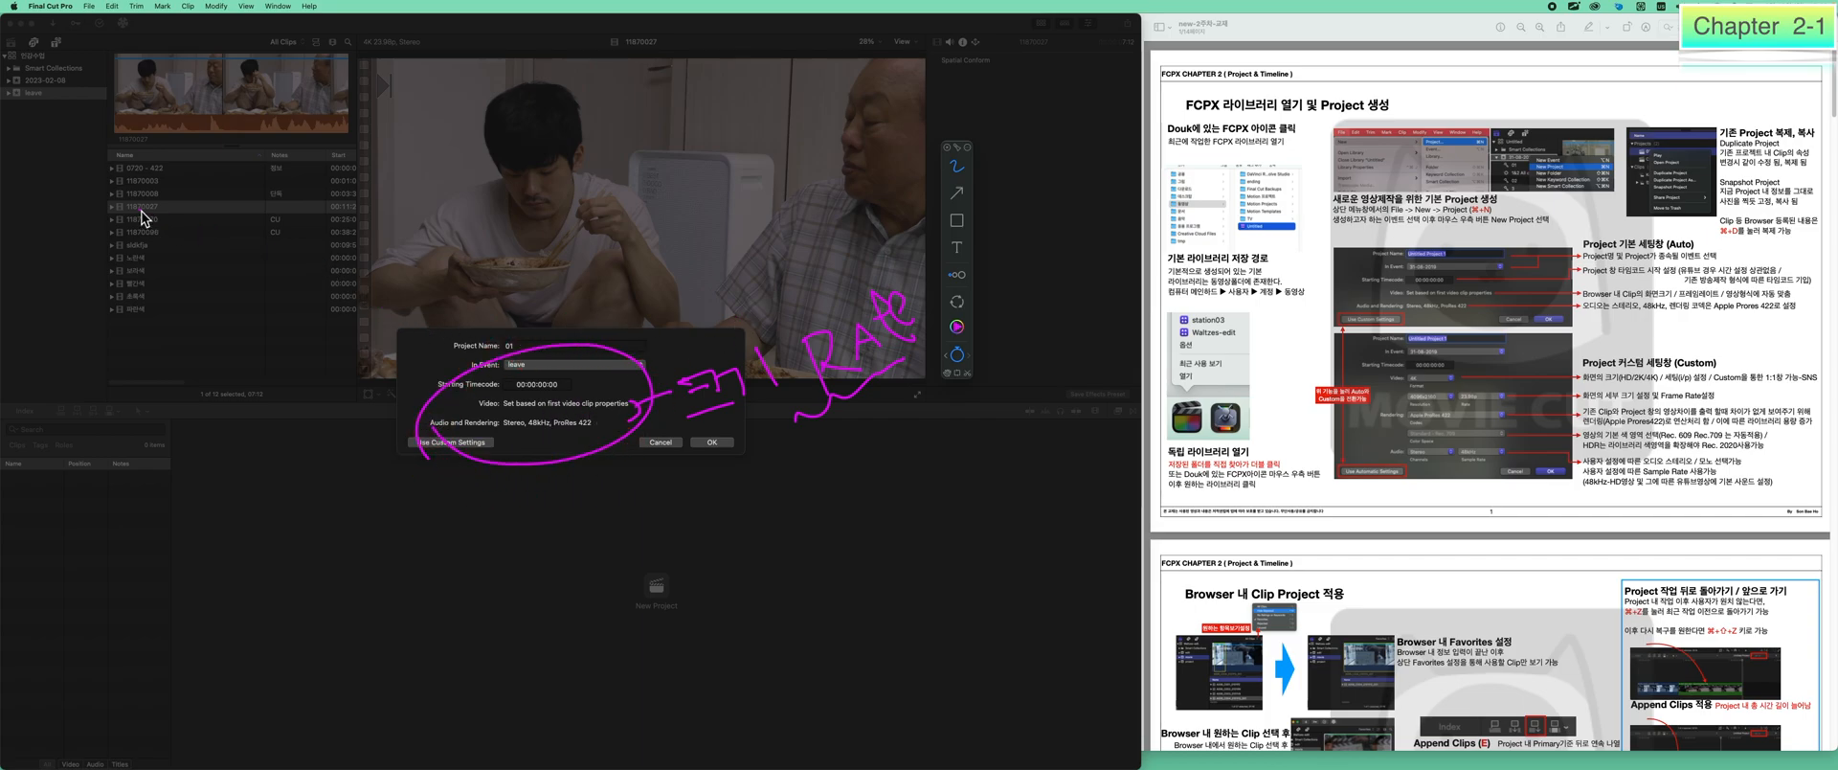
click(170, 223)
mouse_move(169, 226)
mouse_down()
mouse_move(129, 203)
mouse_move(289, 288)
mouse_move(352, 466)
mouse_move(328, 459)
mouse_move(356, 464)
mouse_up()
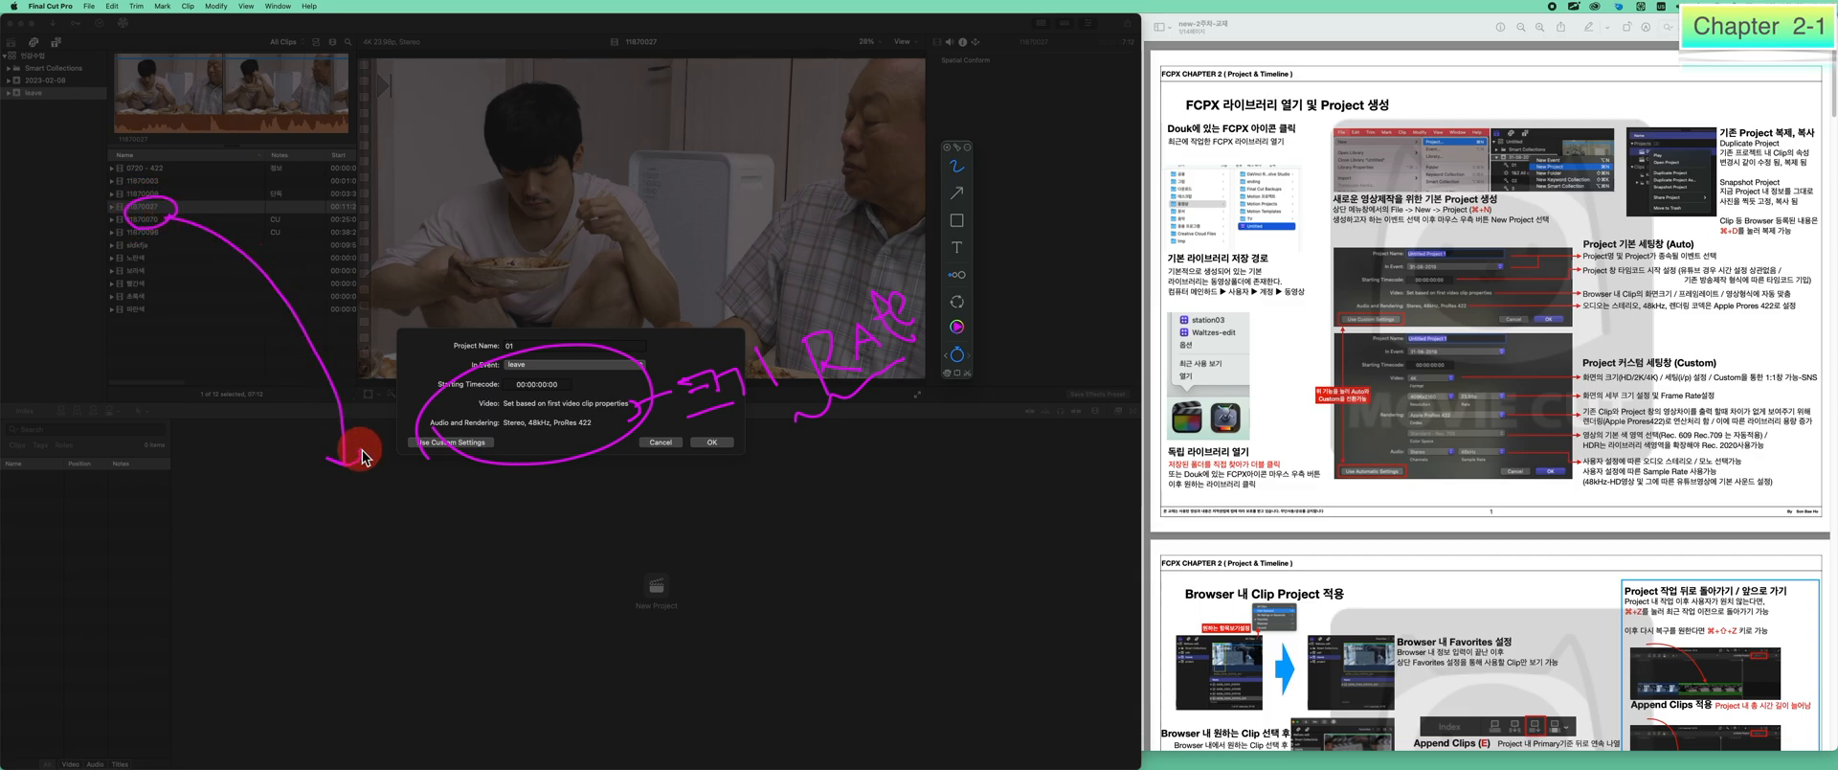
click(708, 441)
drag(713, 445, 796, 388)
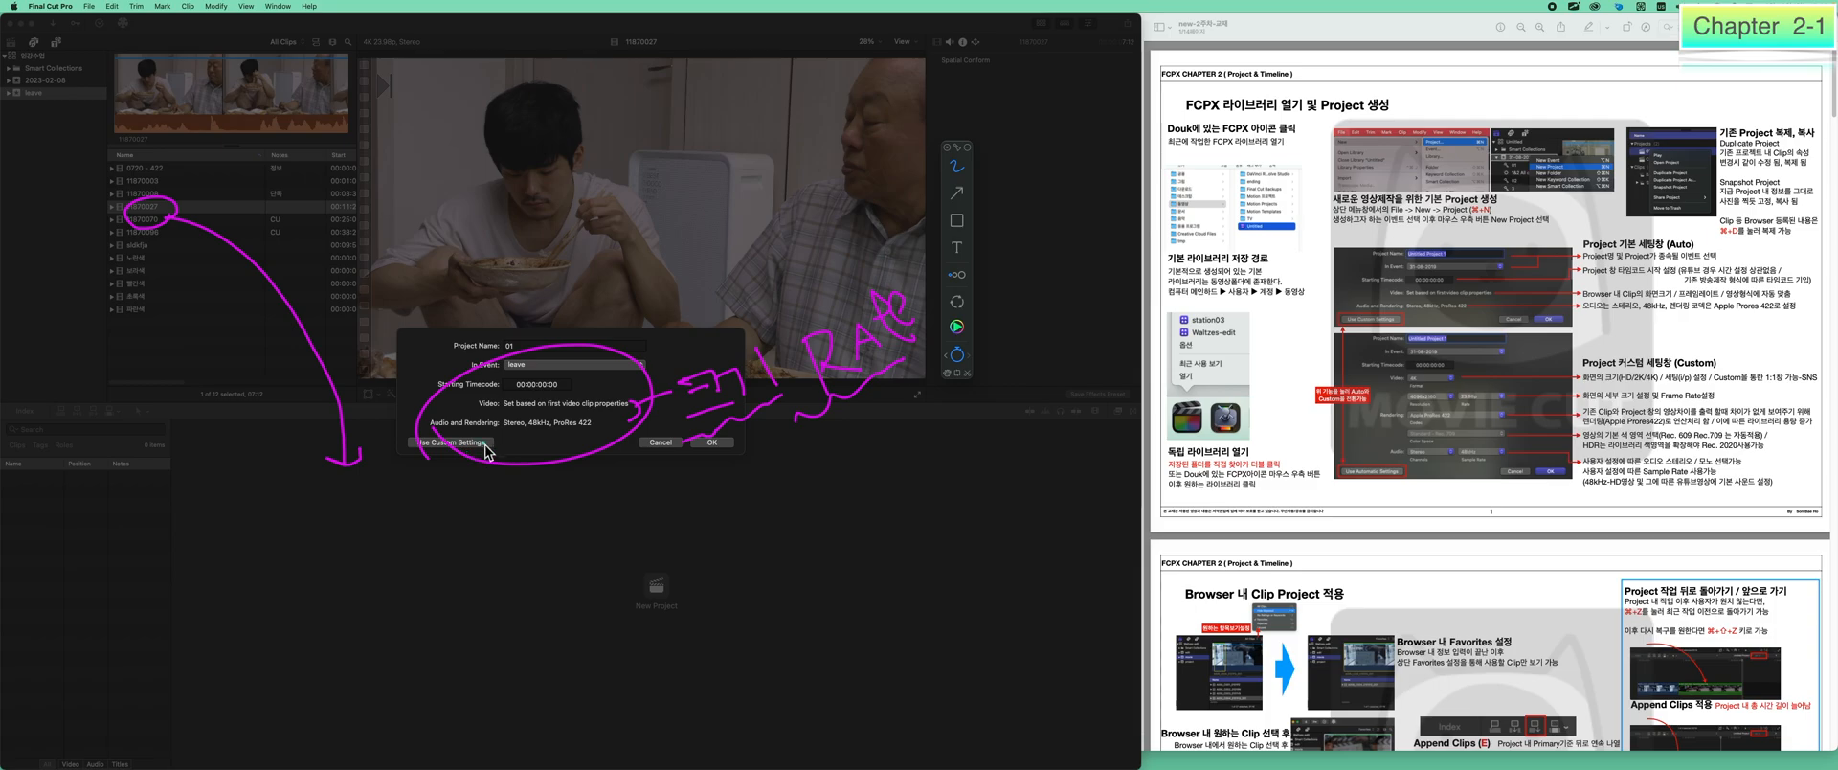
Underline the Audio and Rendering settings in green, write V and A below the dialog, and circle ProRes 422.
drag(421, 429, 593, 427)
mouse_move(656, 485)
mouse_down()
mouse_move(674, 511)
mouse_move(683, 486)
mouse_move(781, 464)
mouse_up()
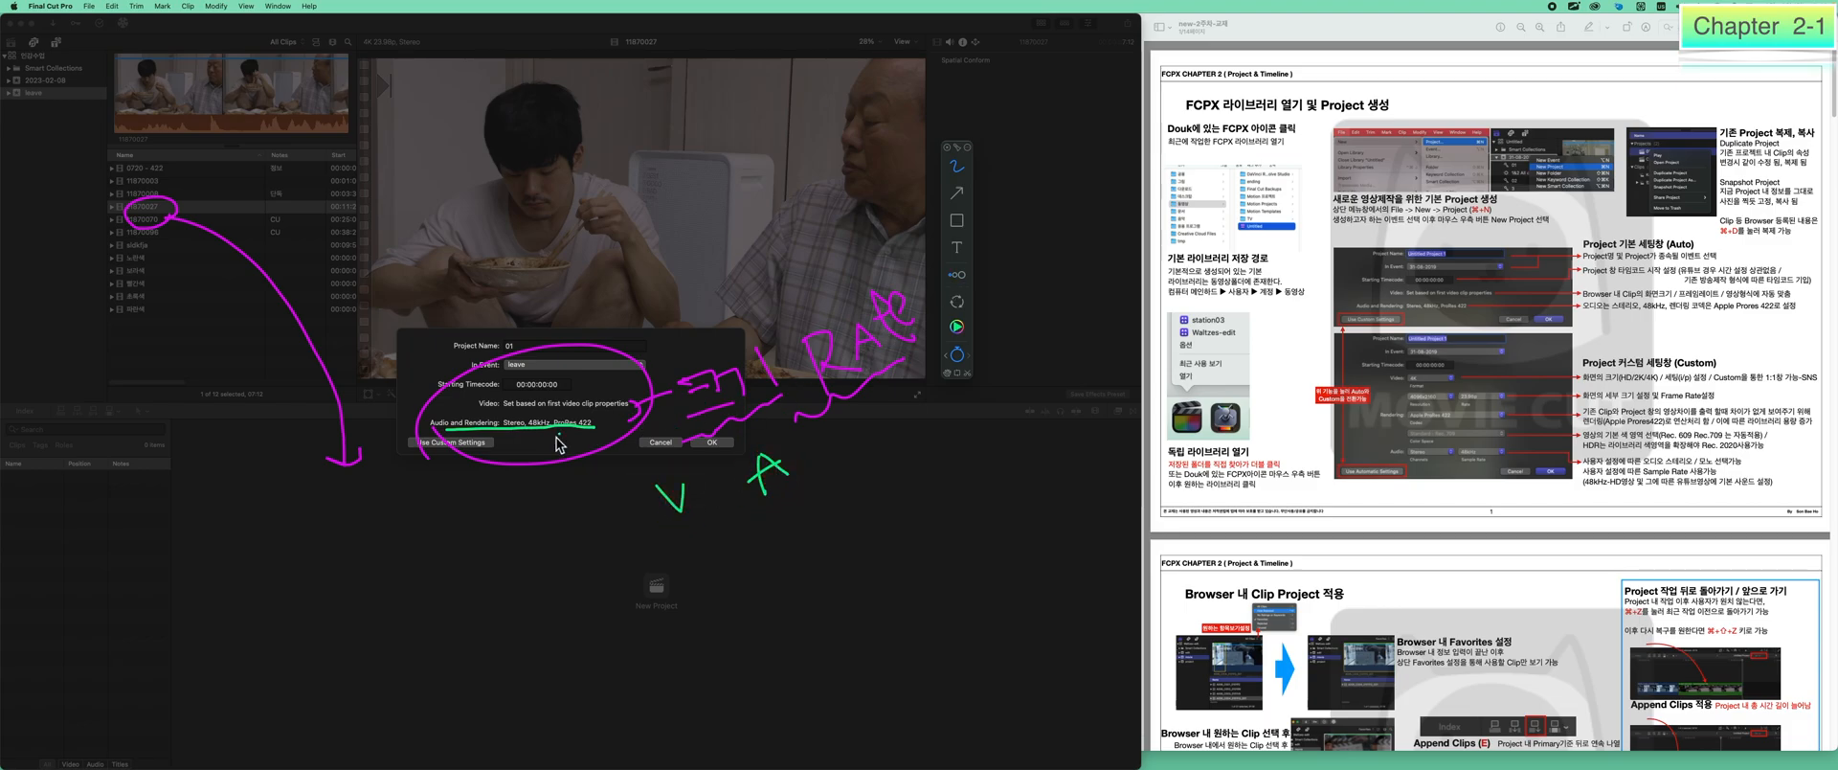
drag(502, 426, 576, 427)
click(626, 383)
mouse_move(620, 419)
mouse_down()
mouse_move(558, 467)
mouse_move(528, 448)
mouse_move(568, 412)
mouse_move(623, 424)
mouse_move(556, 474)
mouse_up()
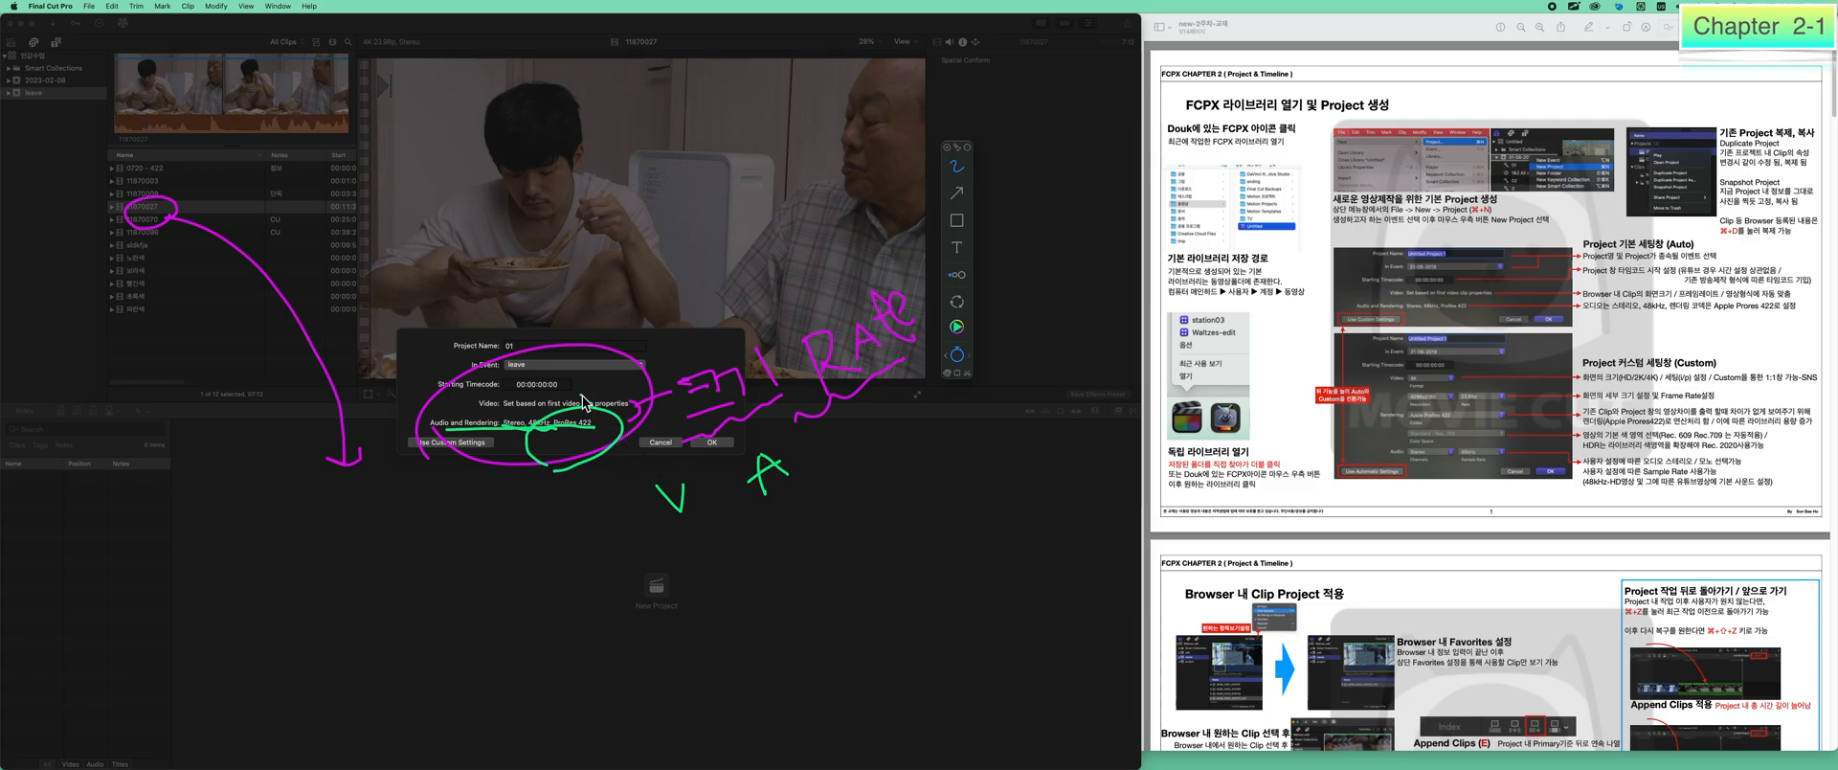
Clear all pen annotations from the screen and leave drawing mode.
key(BackSpace)
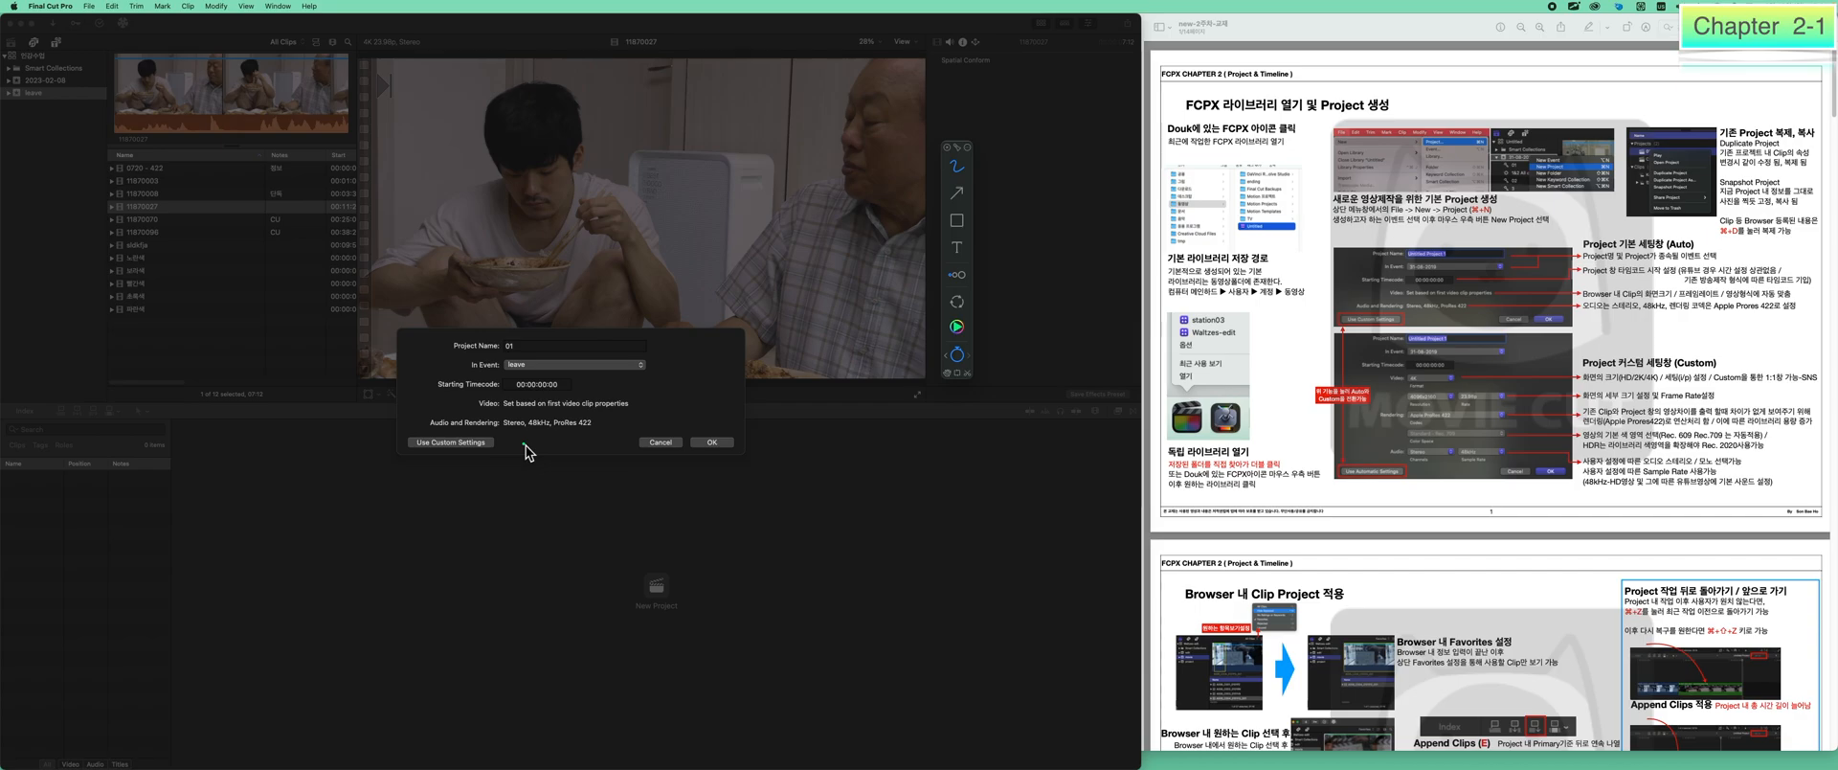
key(Escape)
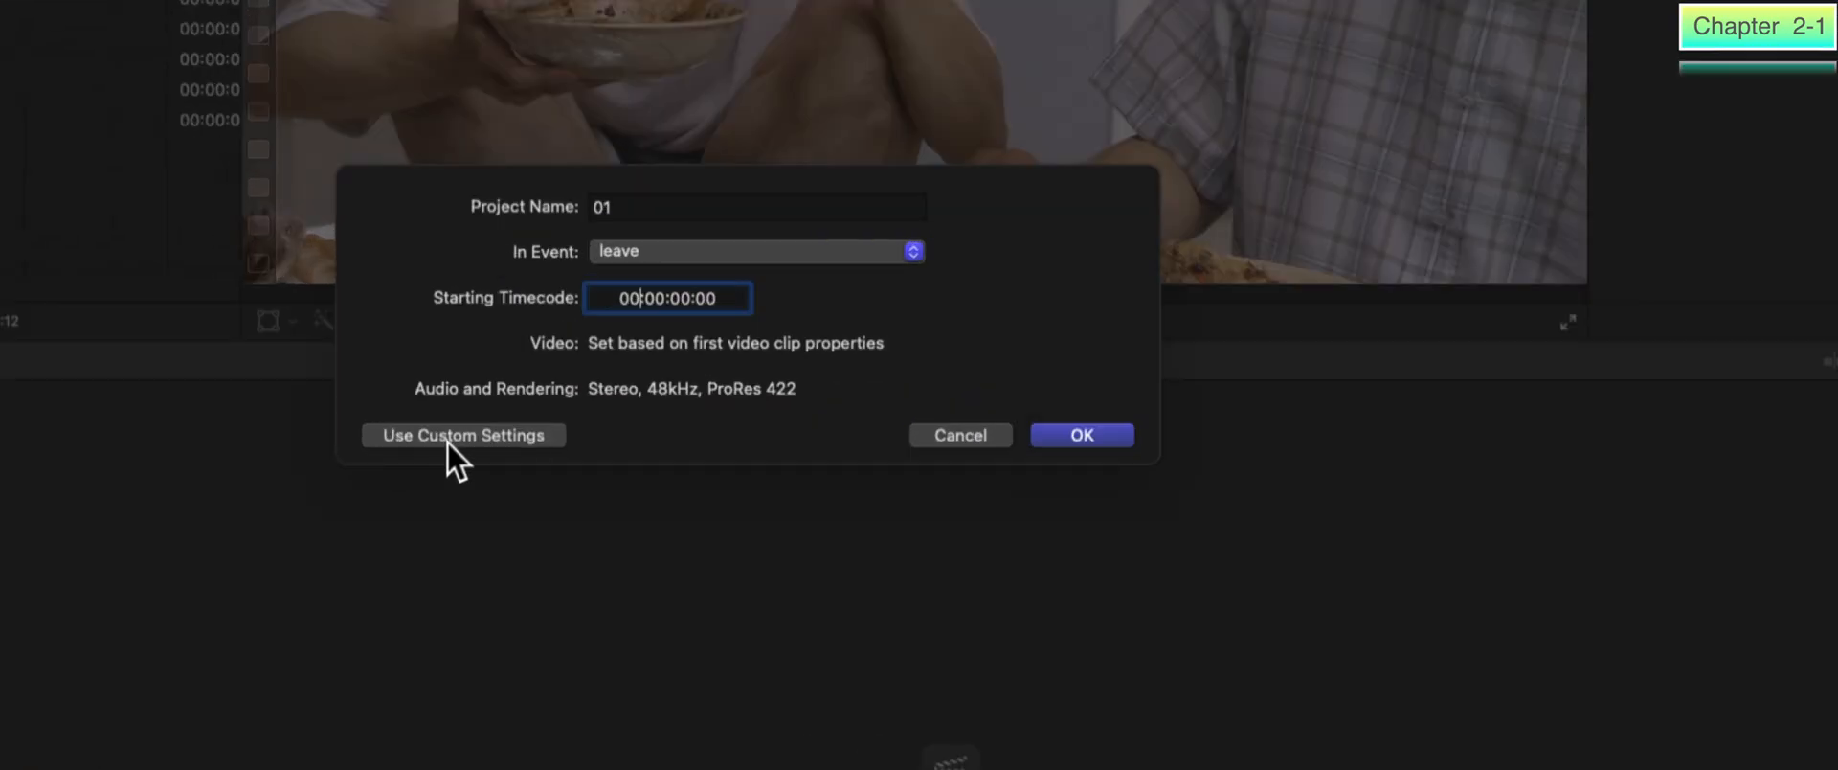
Switch the new project to custom settings and review its video format, resolution and frame rate options.
click(451, 444)
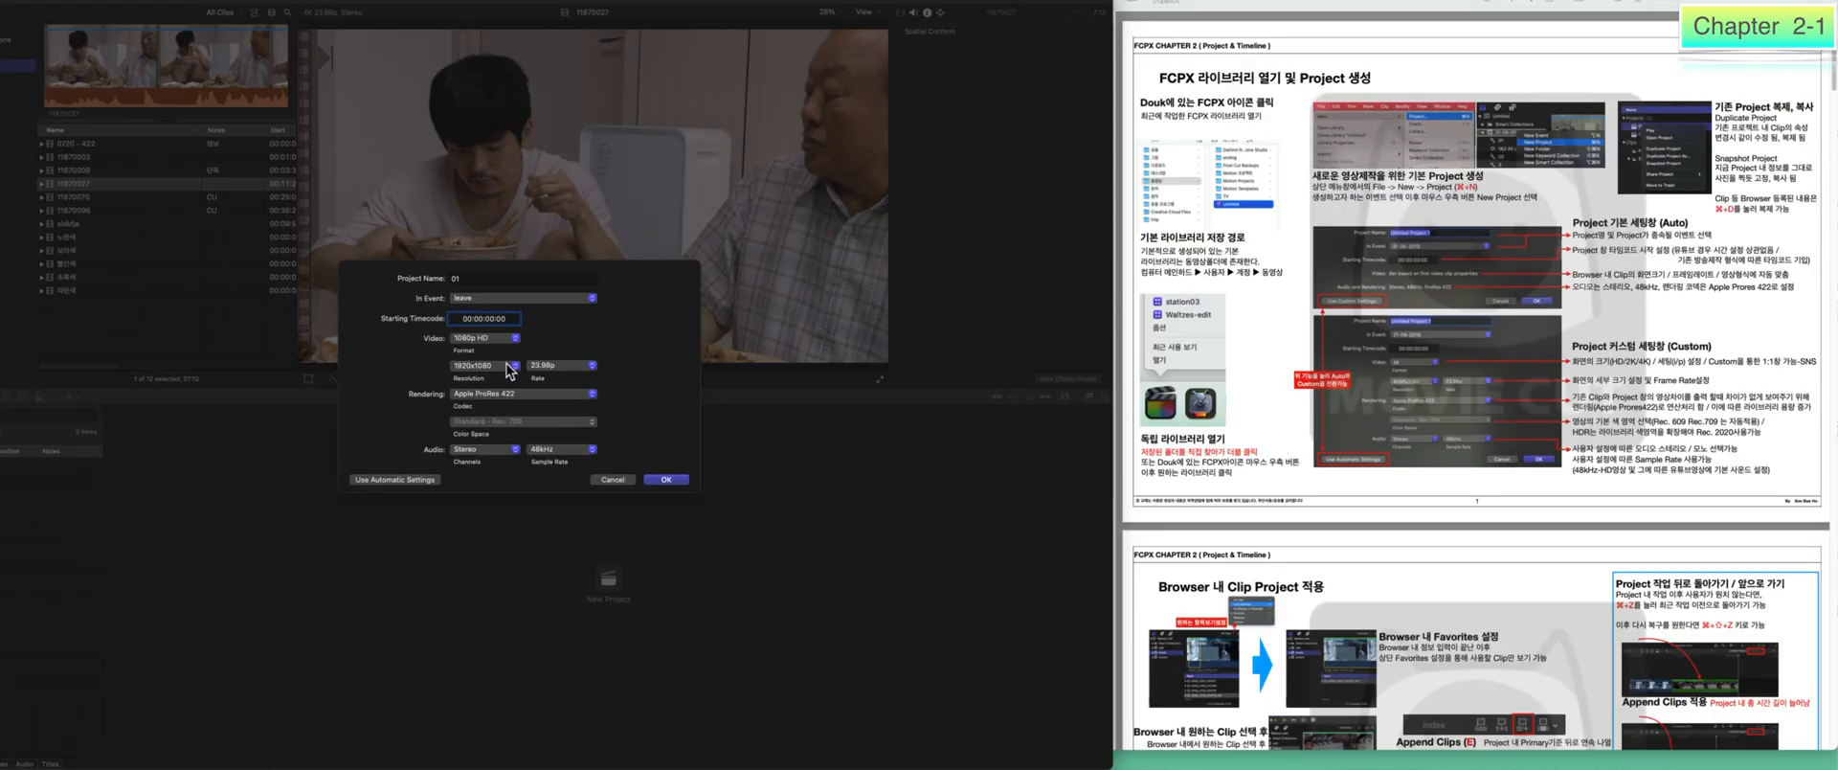
click(493, 337)
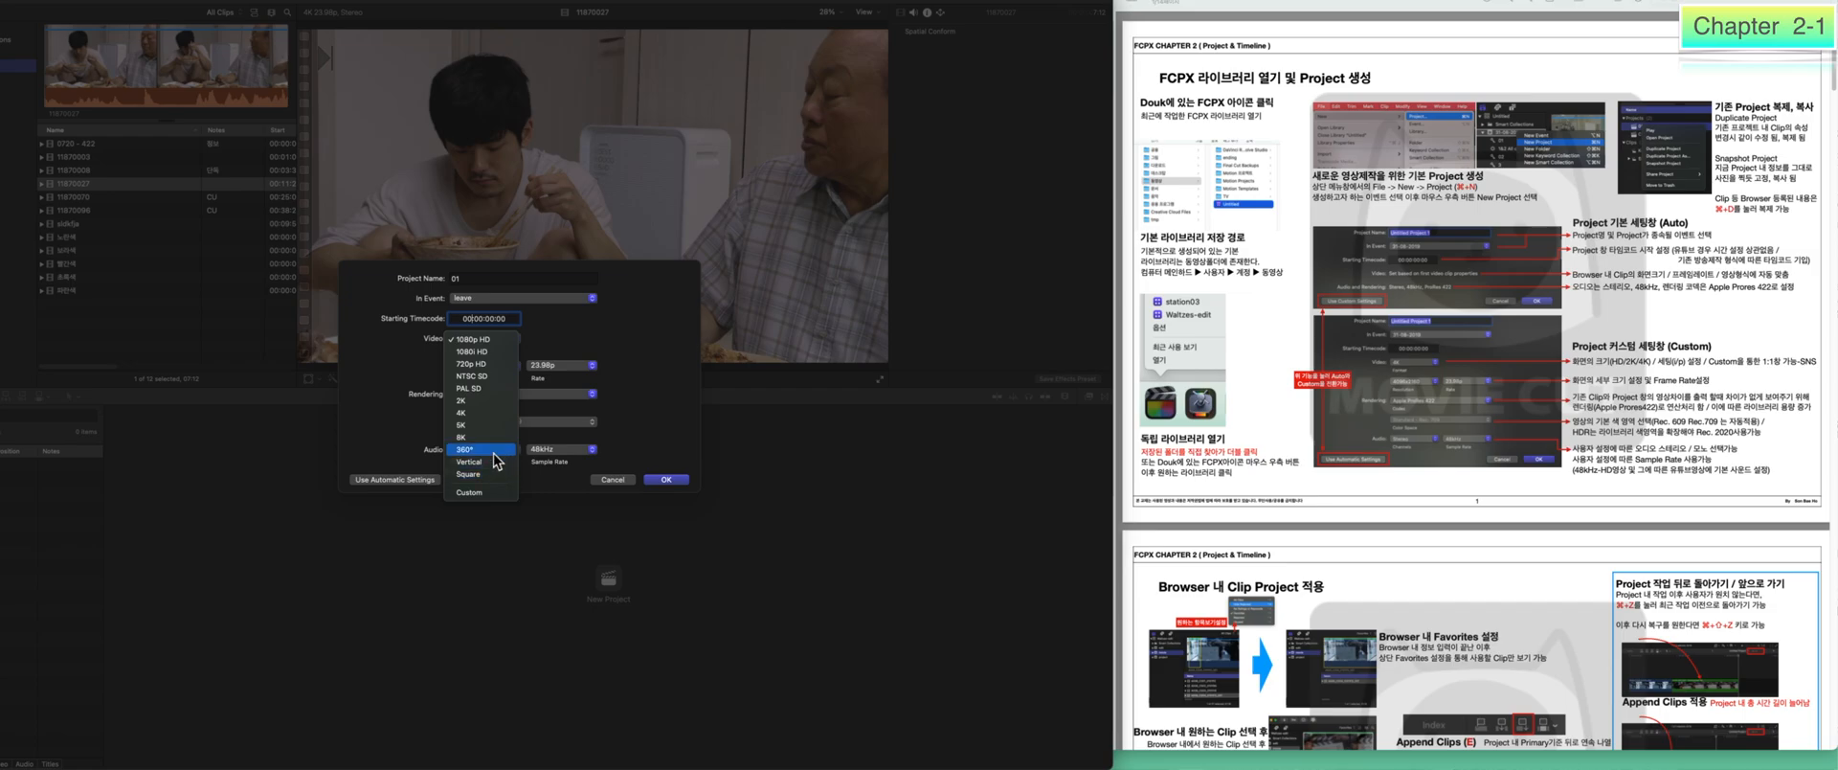
click(421, 418)
click(504, 369)
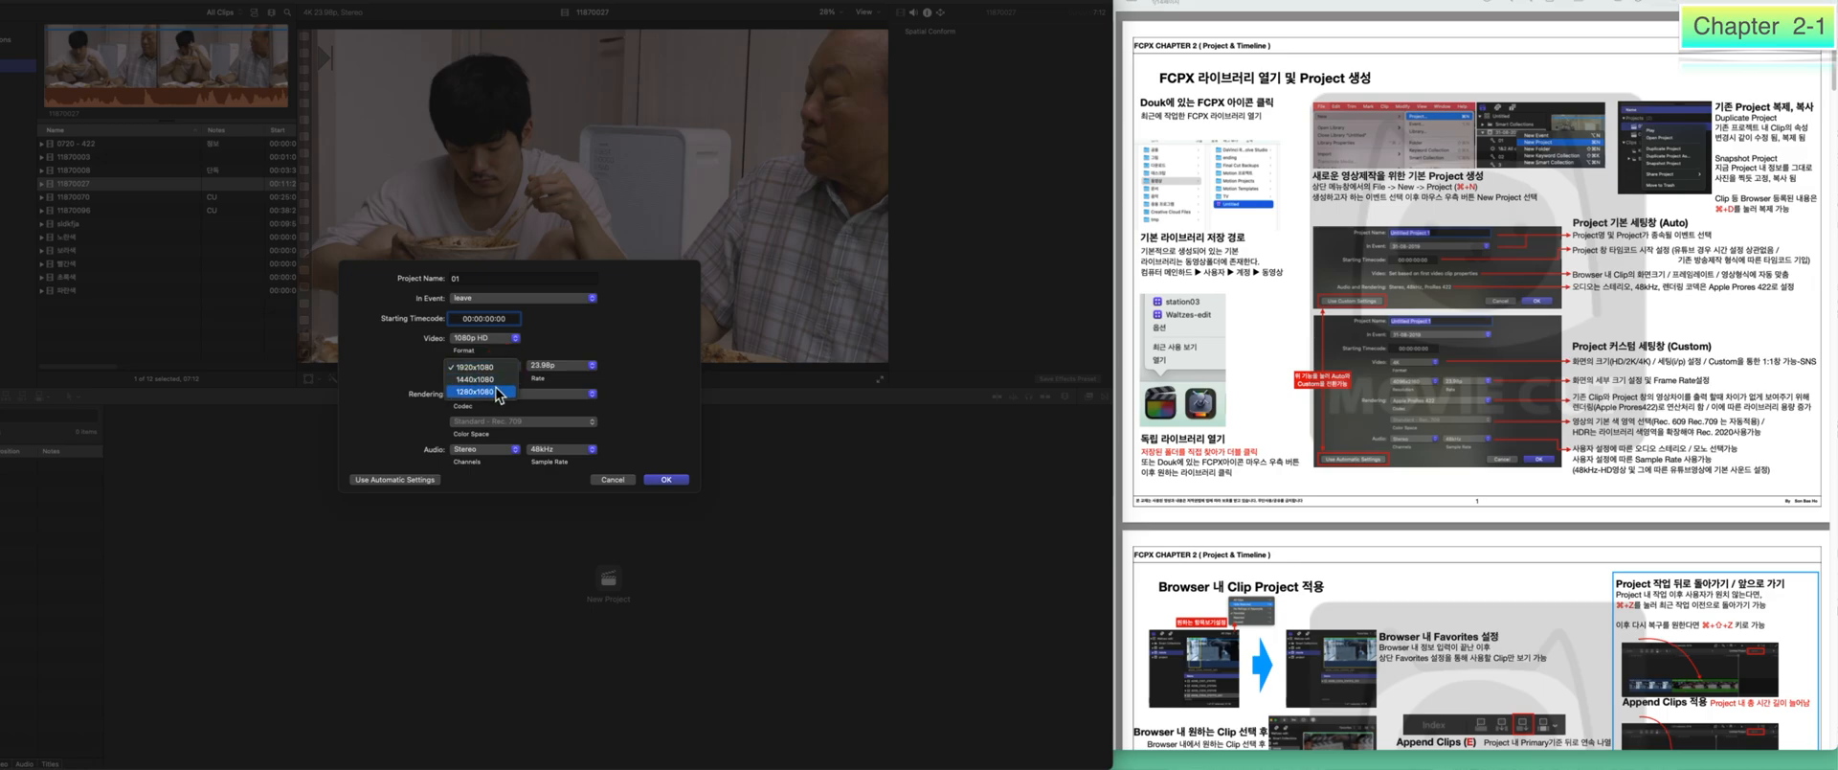
click(659, 354)
click(585, 368)
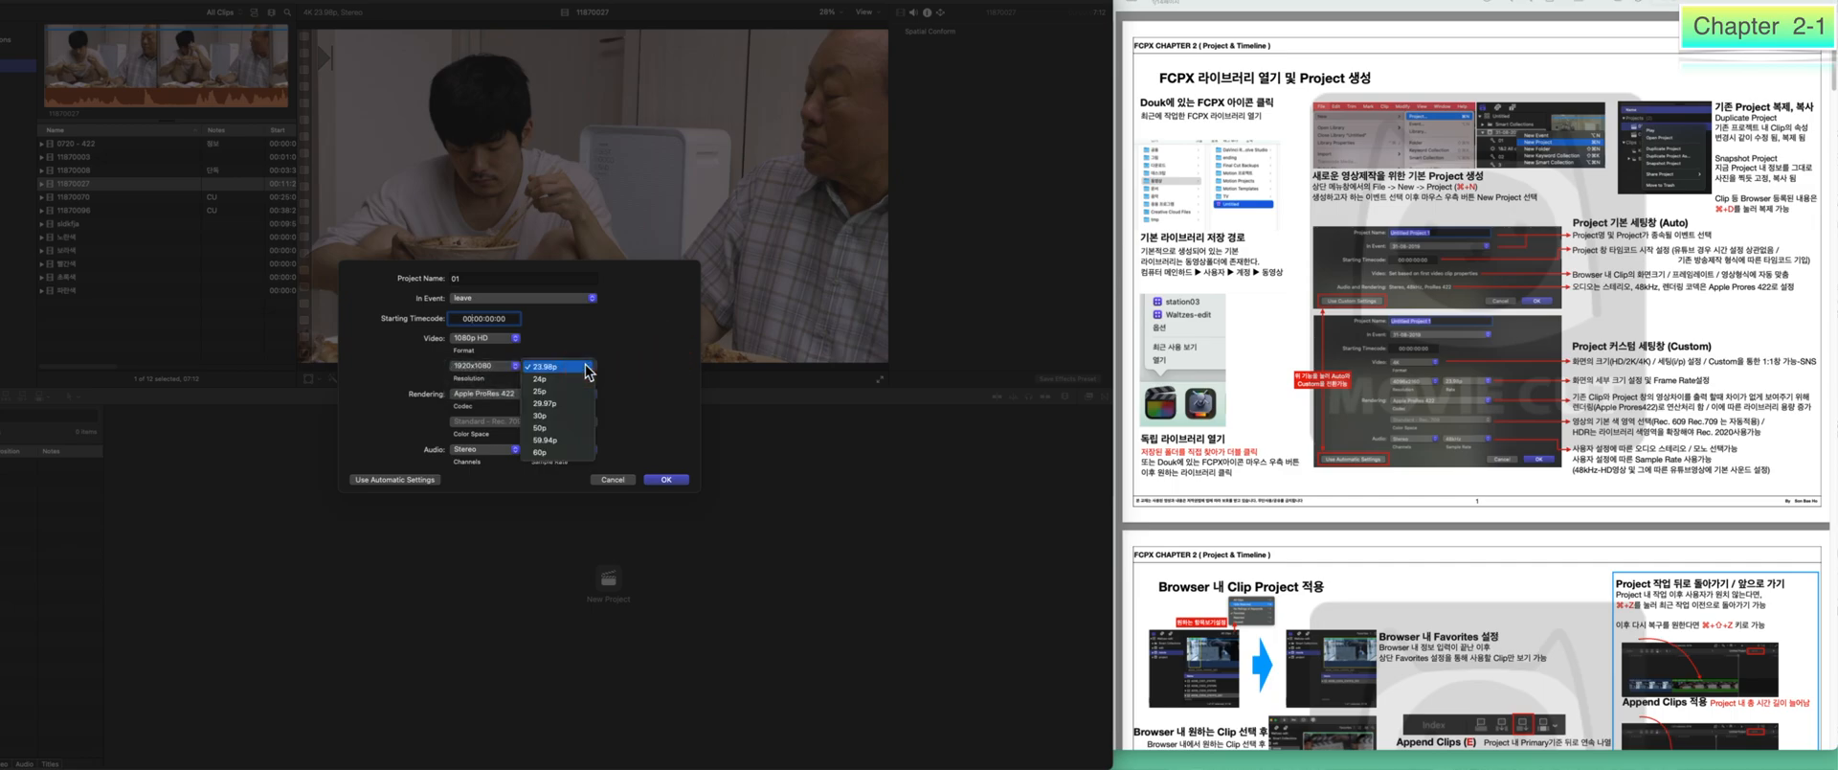
click(625, 383)
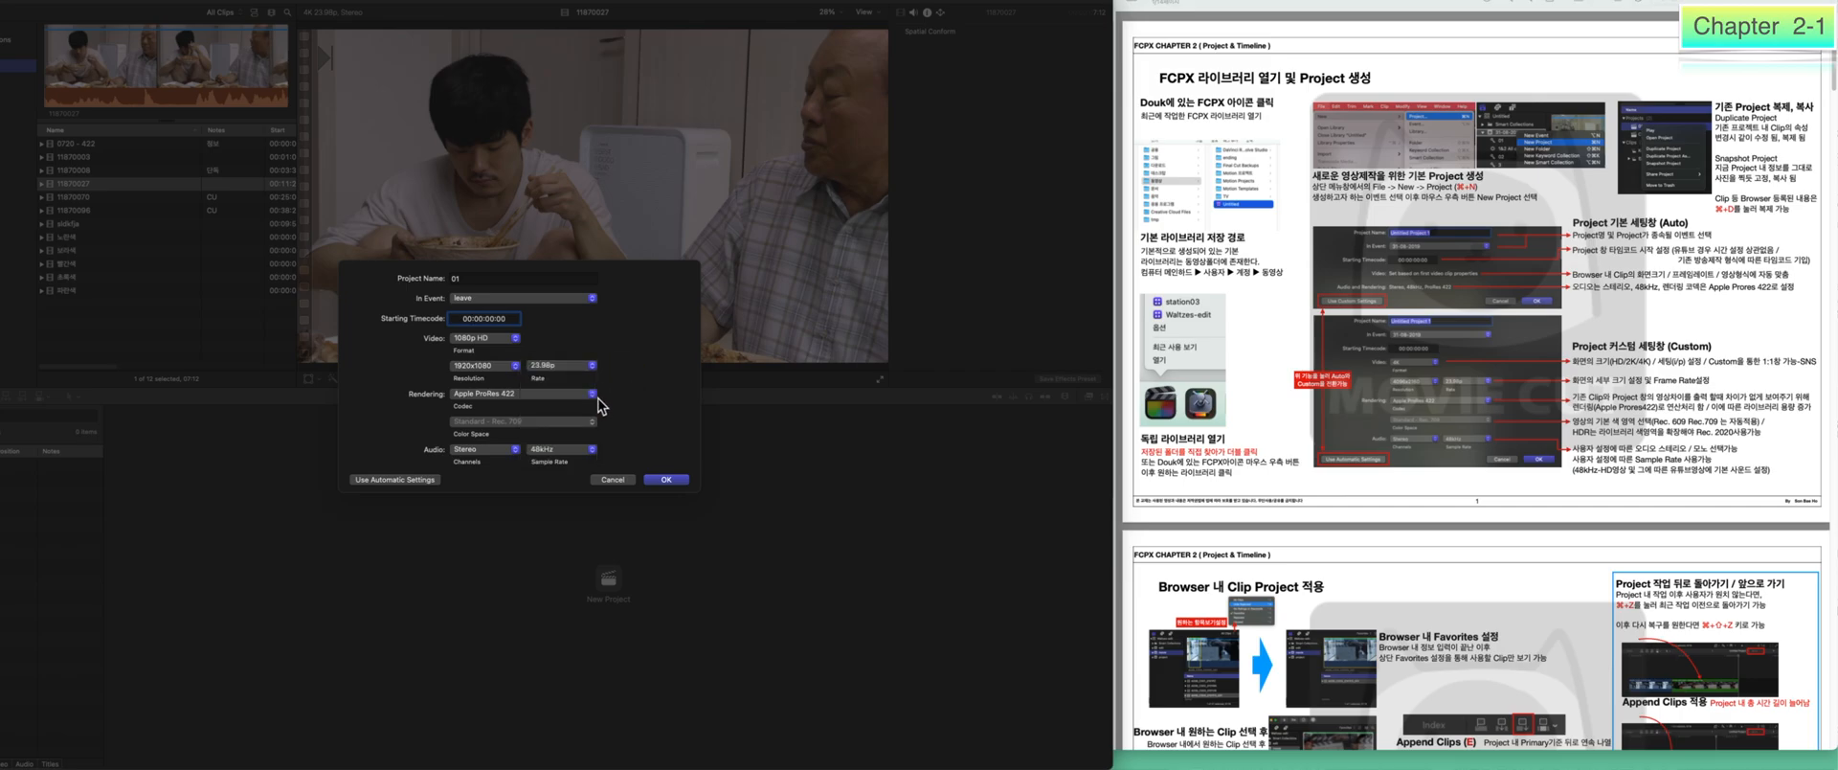
Review the rendering codec choices along with the audio channel and sample rate options for the new project.
click(598, 396)
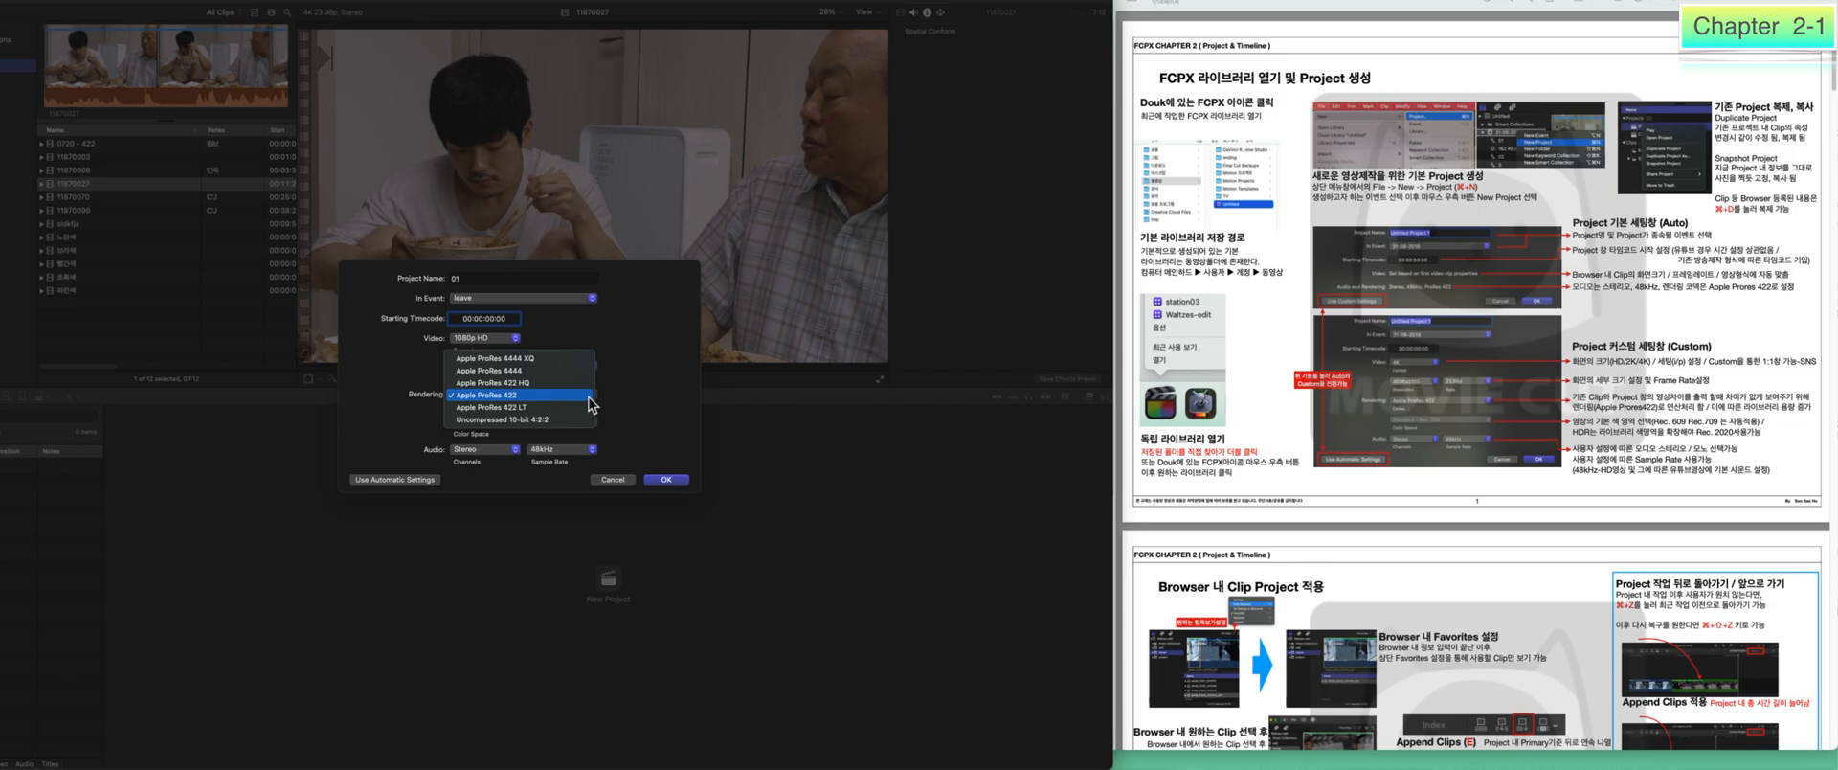
click(655, 411)
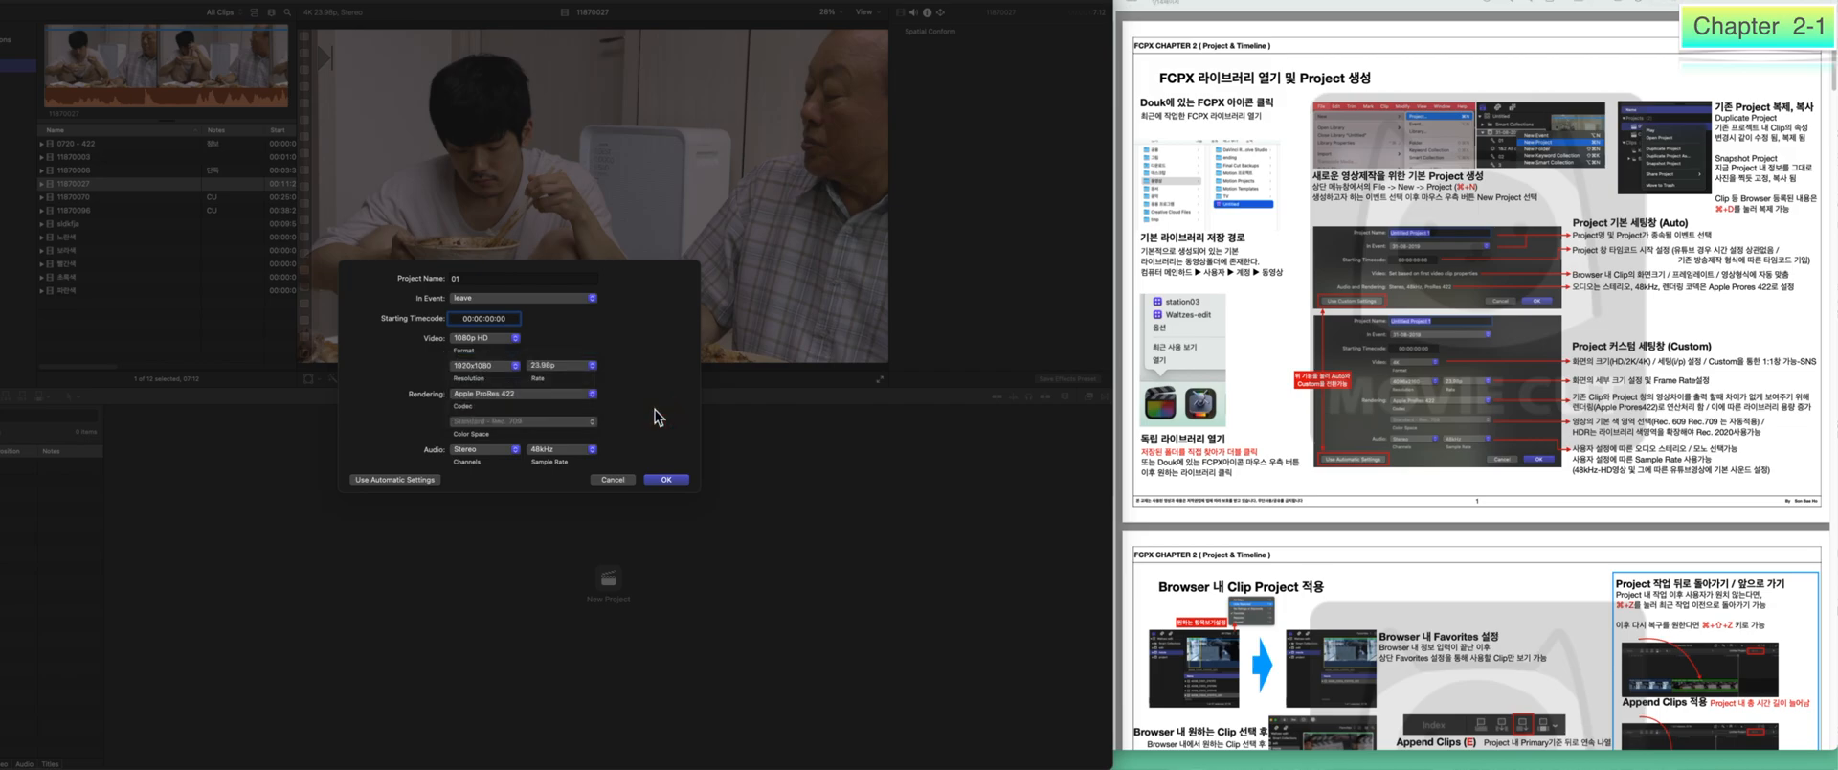
click(500, 454)
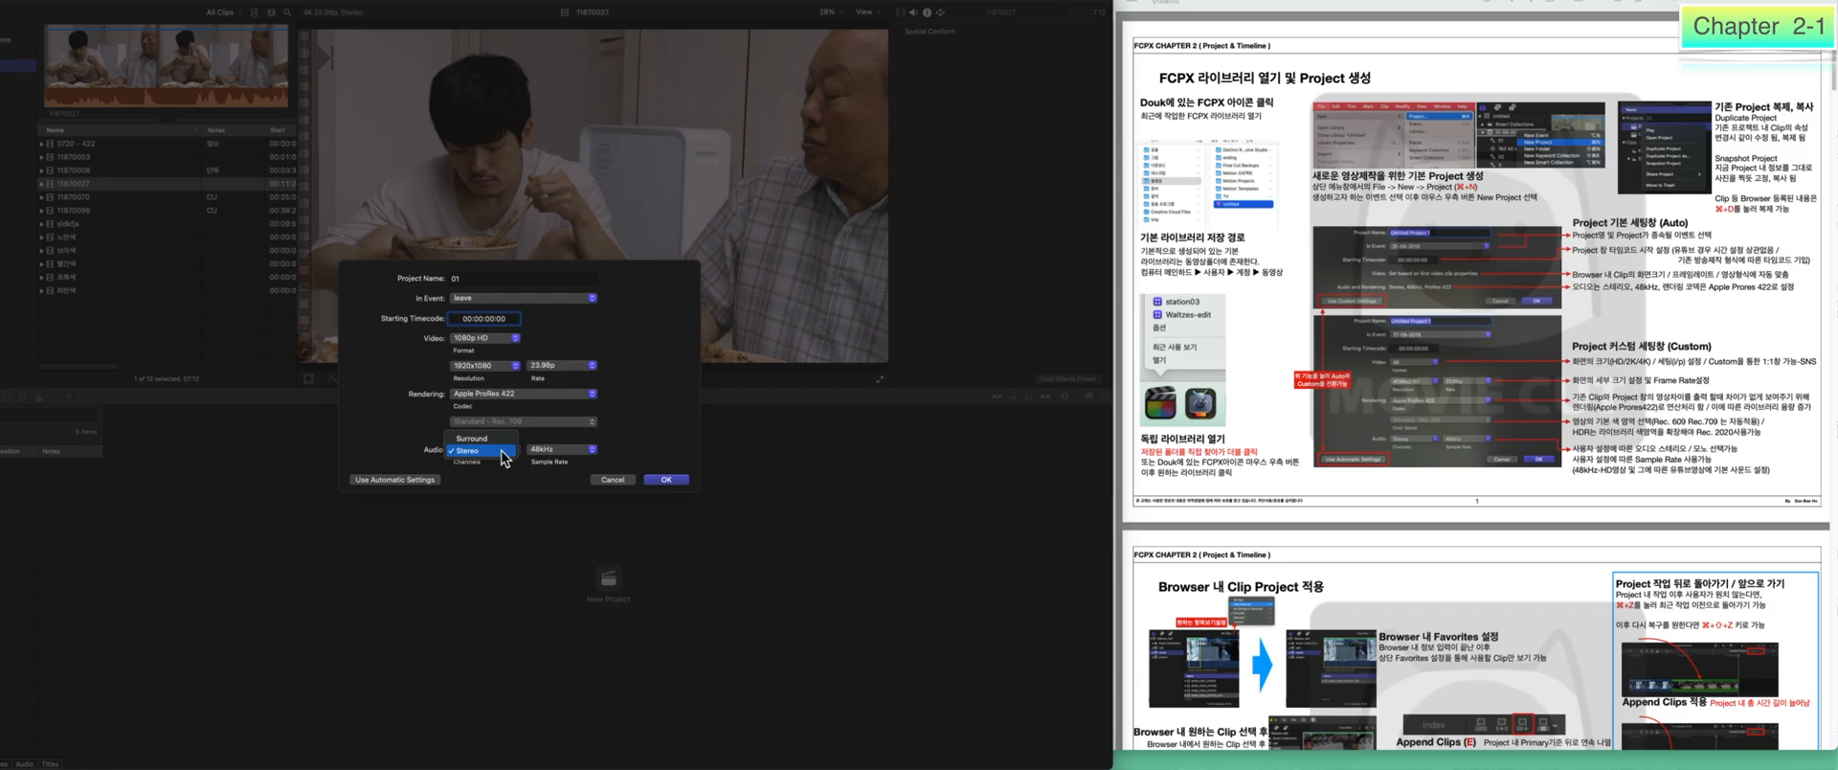
click(504, 457)
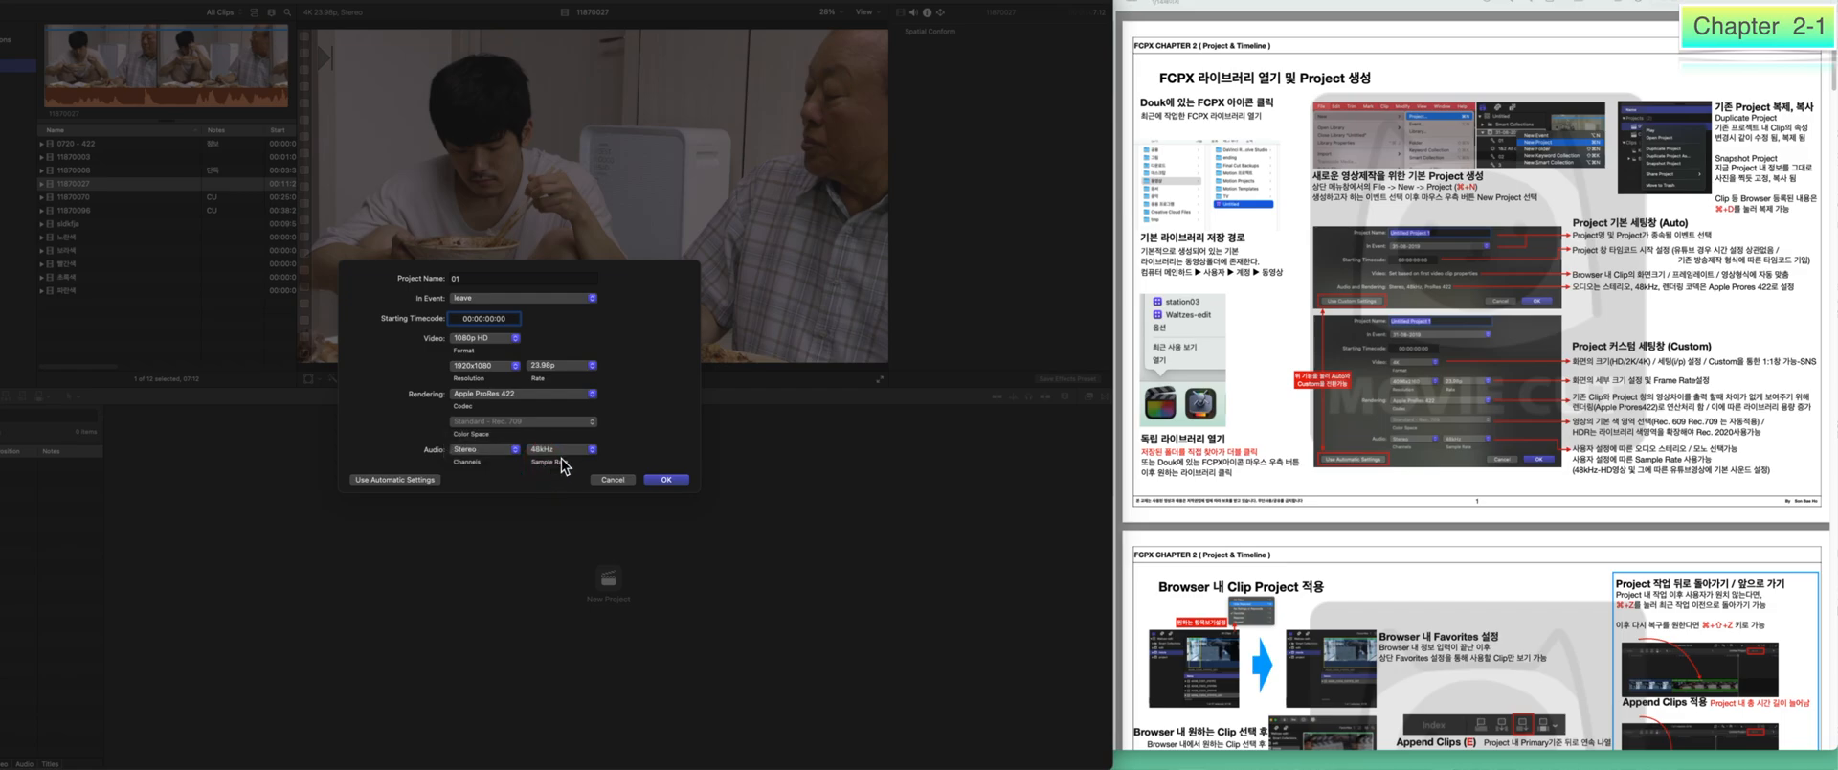
click(570, 455)
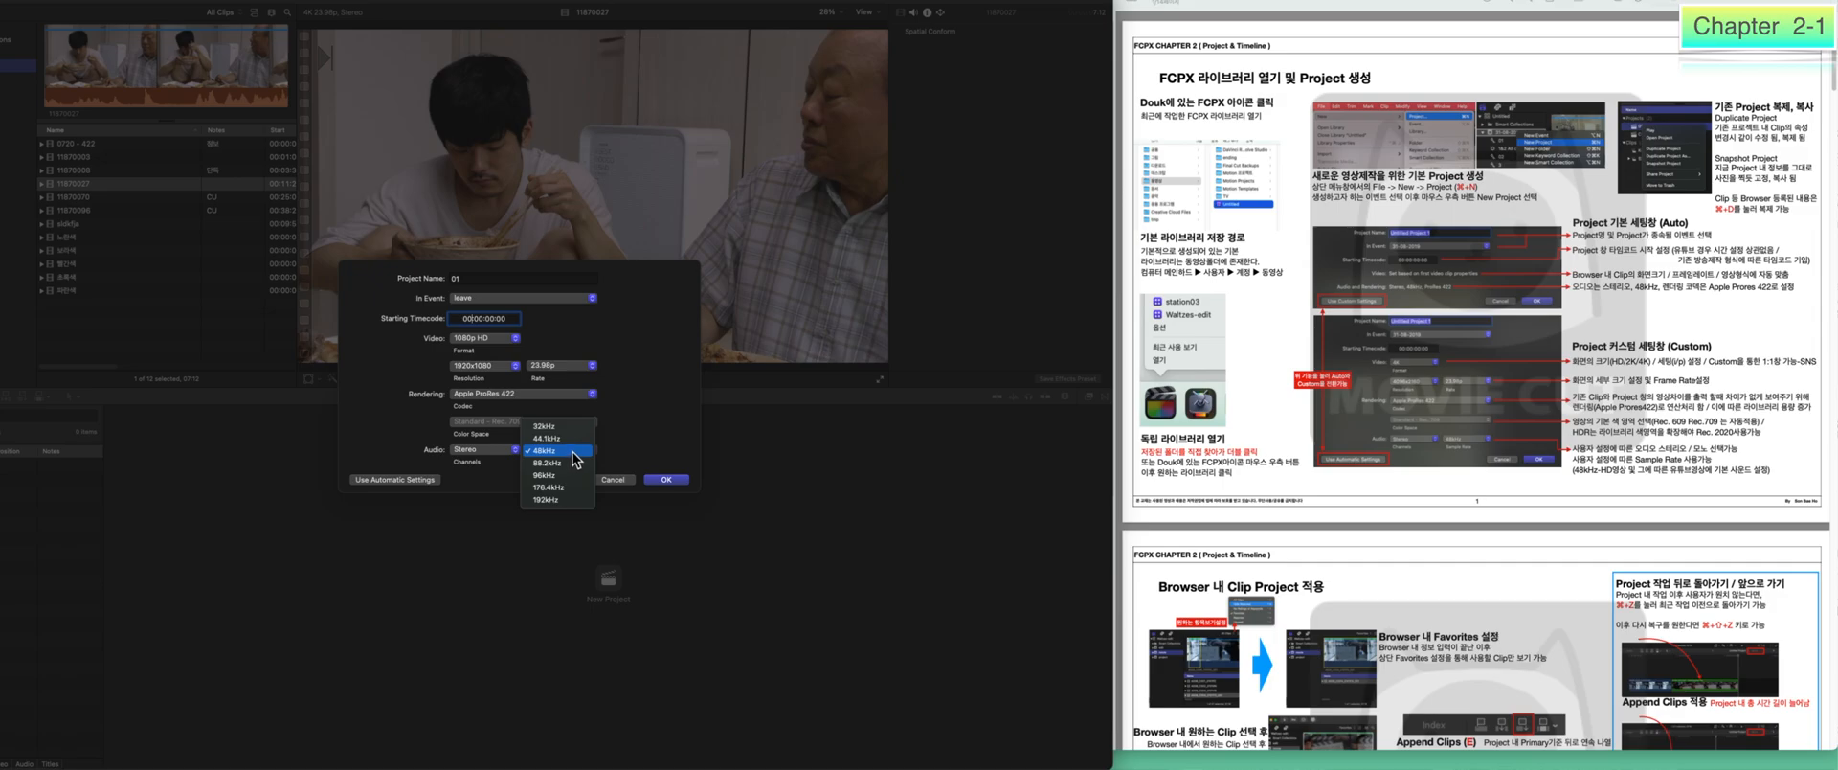
click(359, 413)
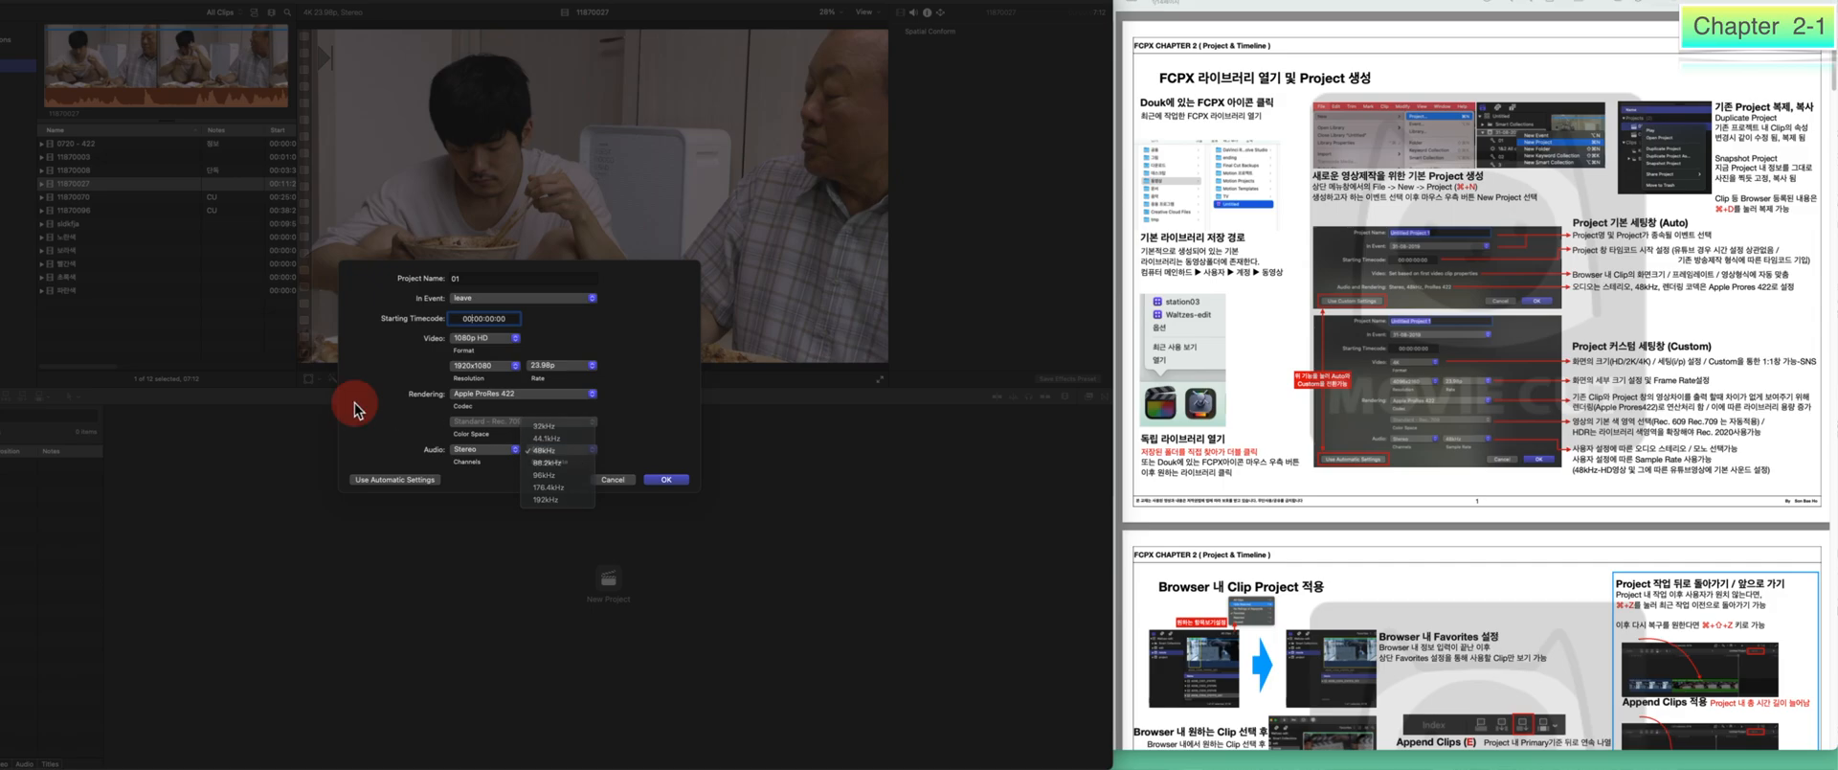
Return to automatic settings and create project 01 in the leave event.
click(386, 478)
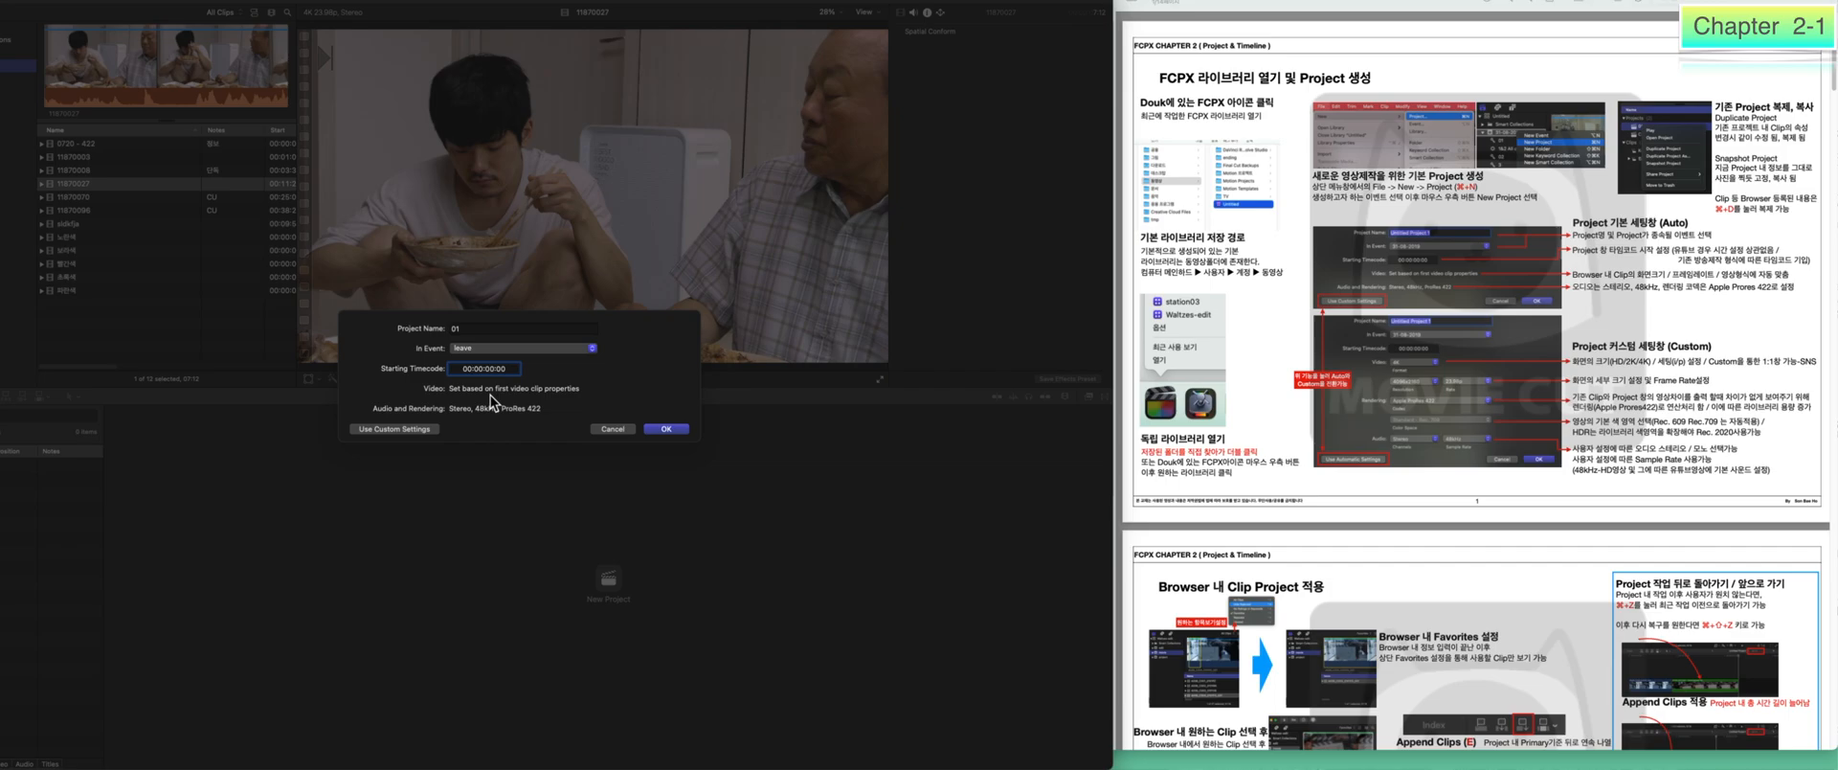
click(666, 429)
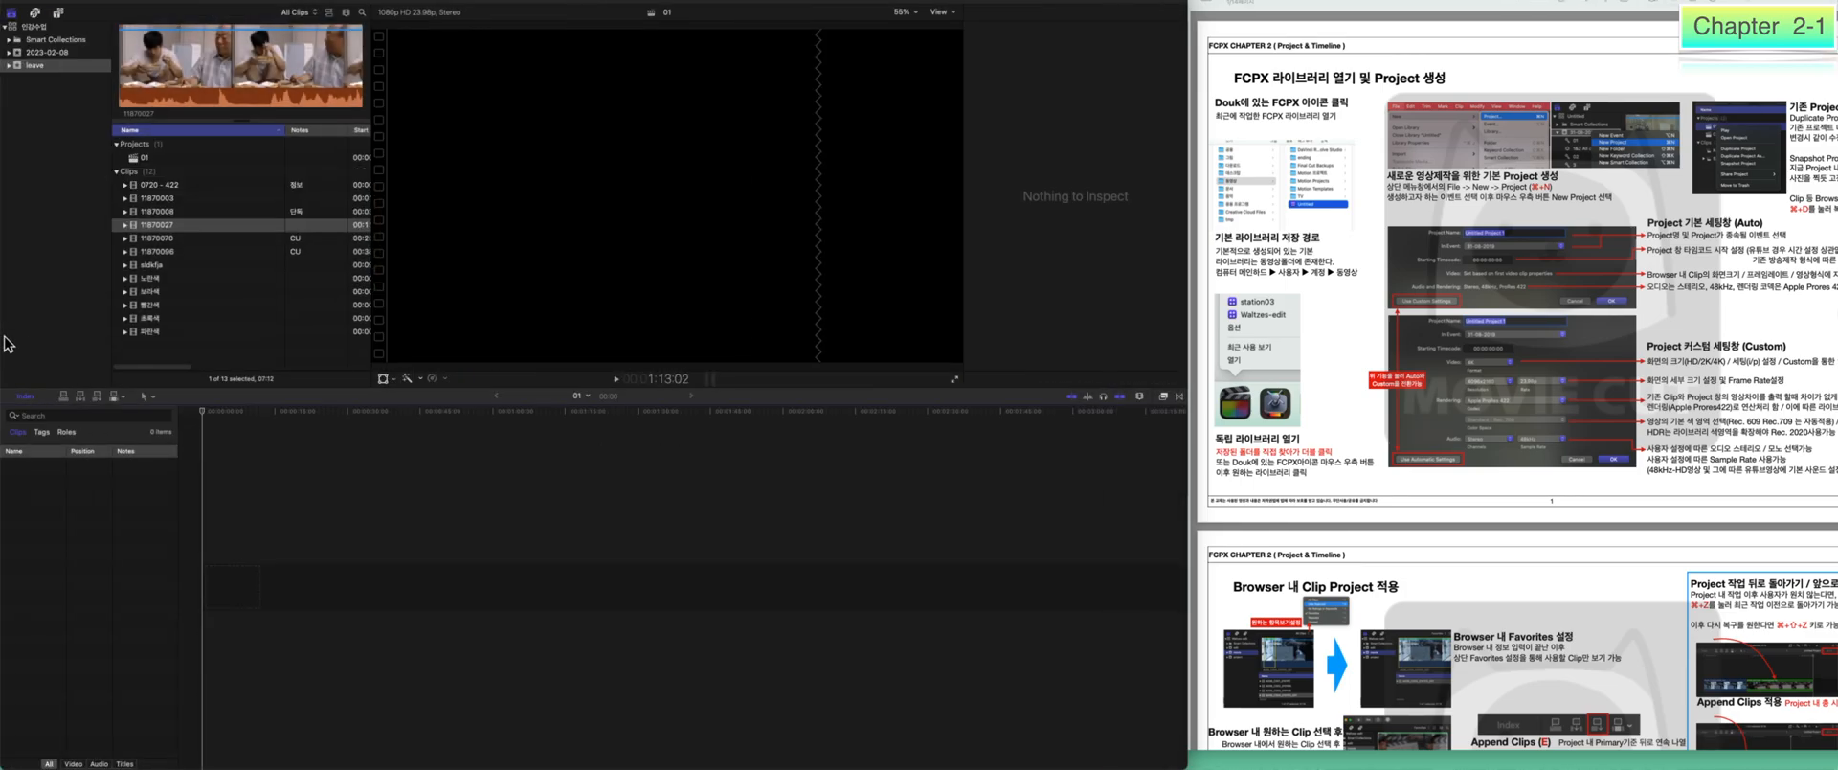
Add clip 11870070 to the empty timeline of project 01 and hide the timeline index.
click(180, 251)
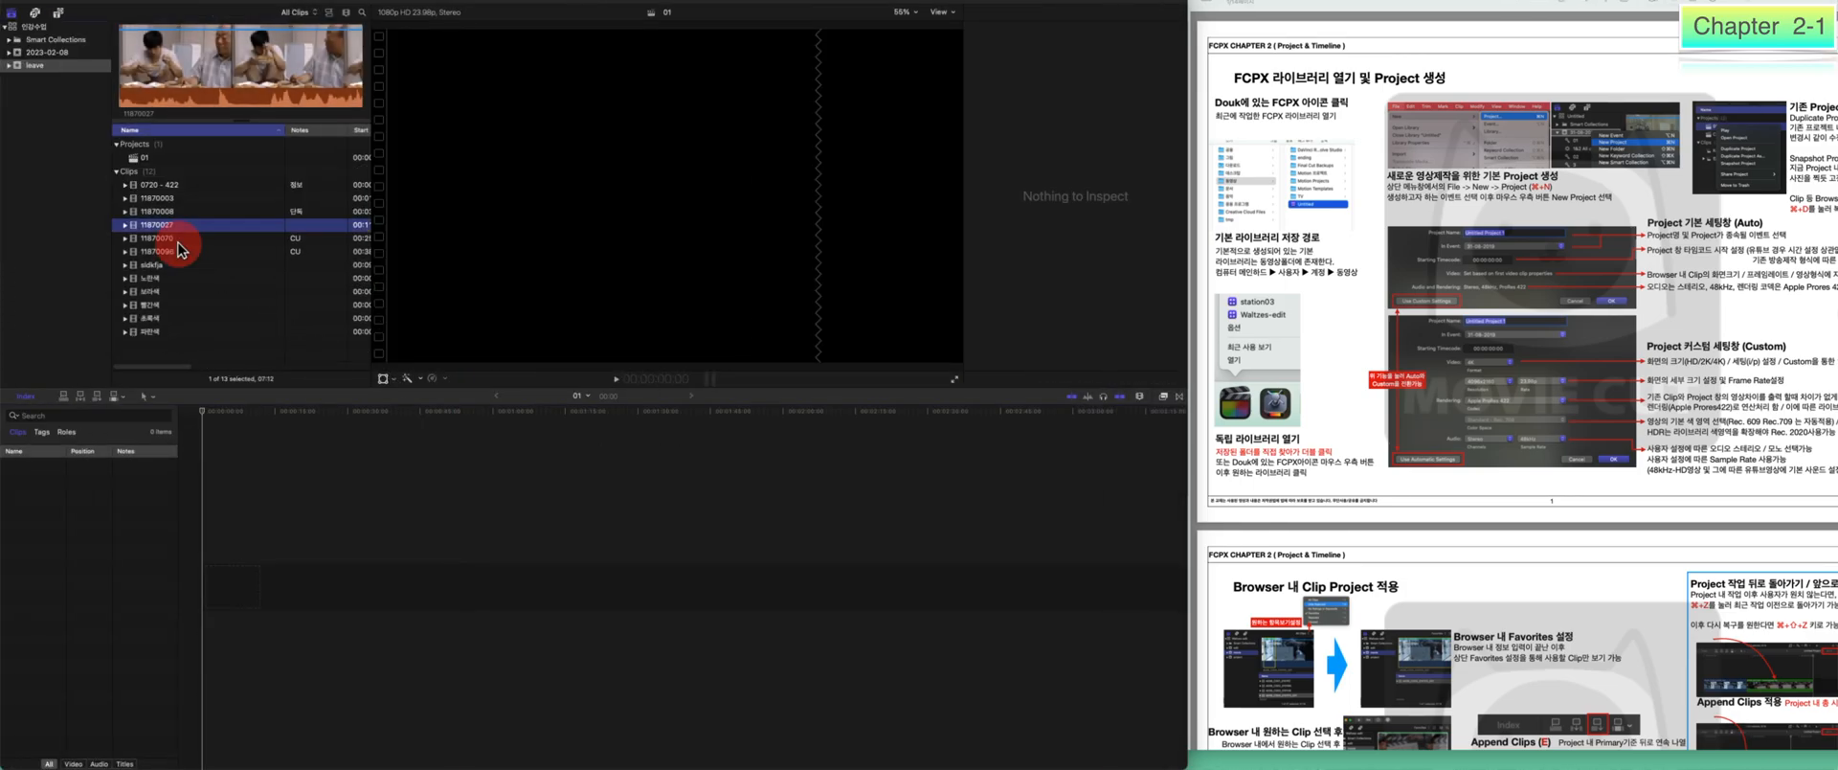
drag(345, 323, 323, 537)
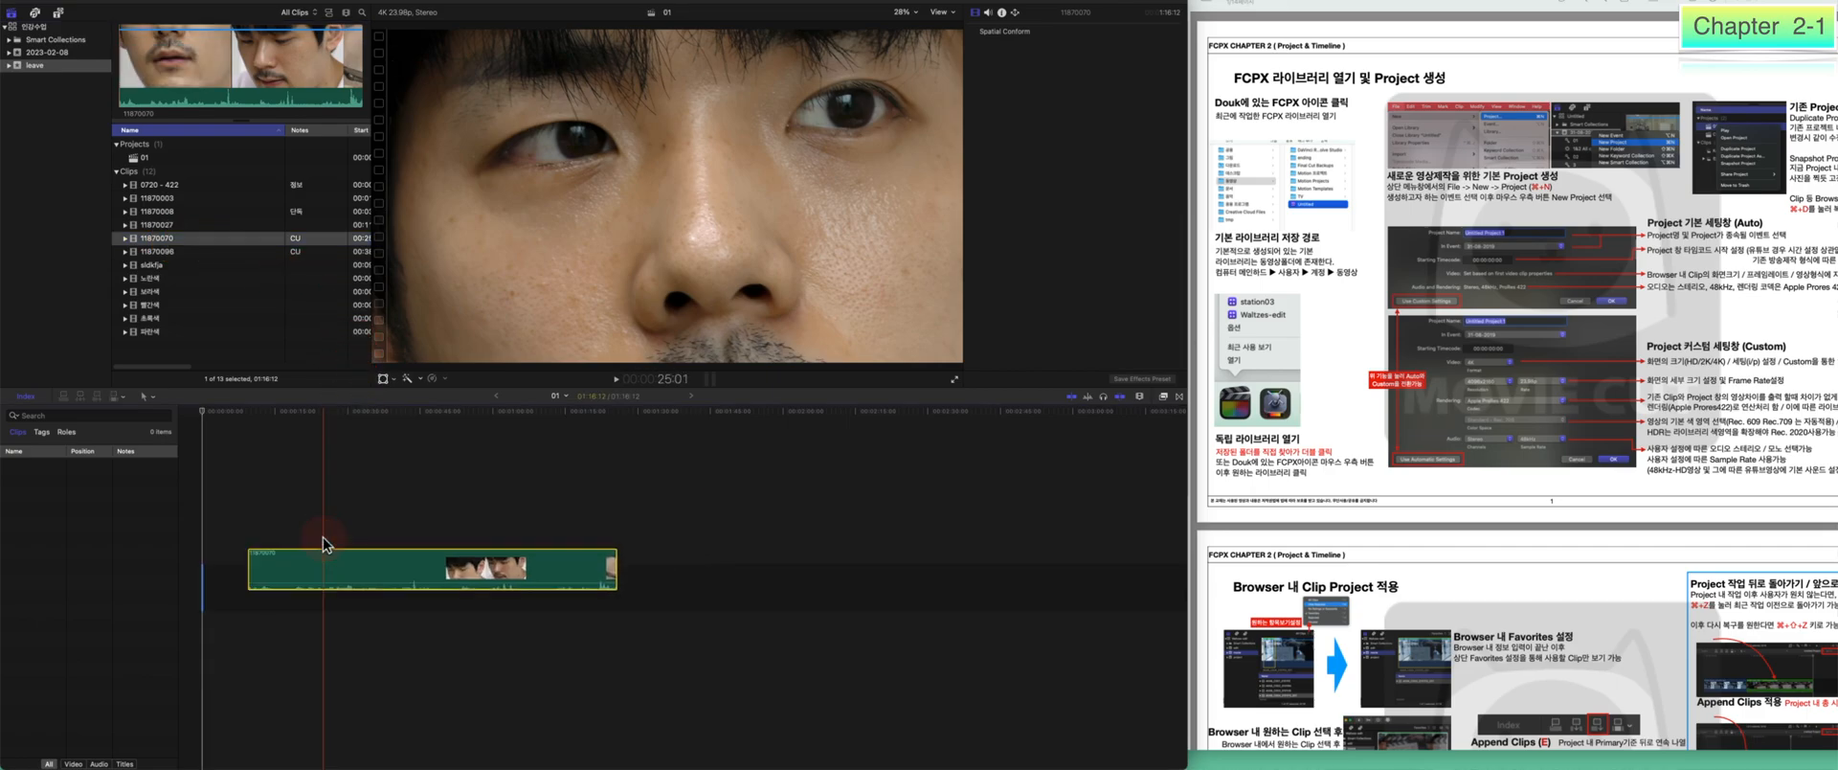
click(25, 396)
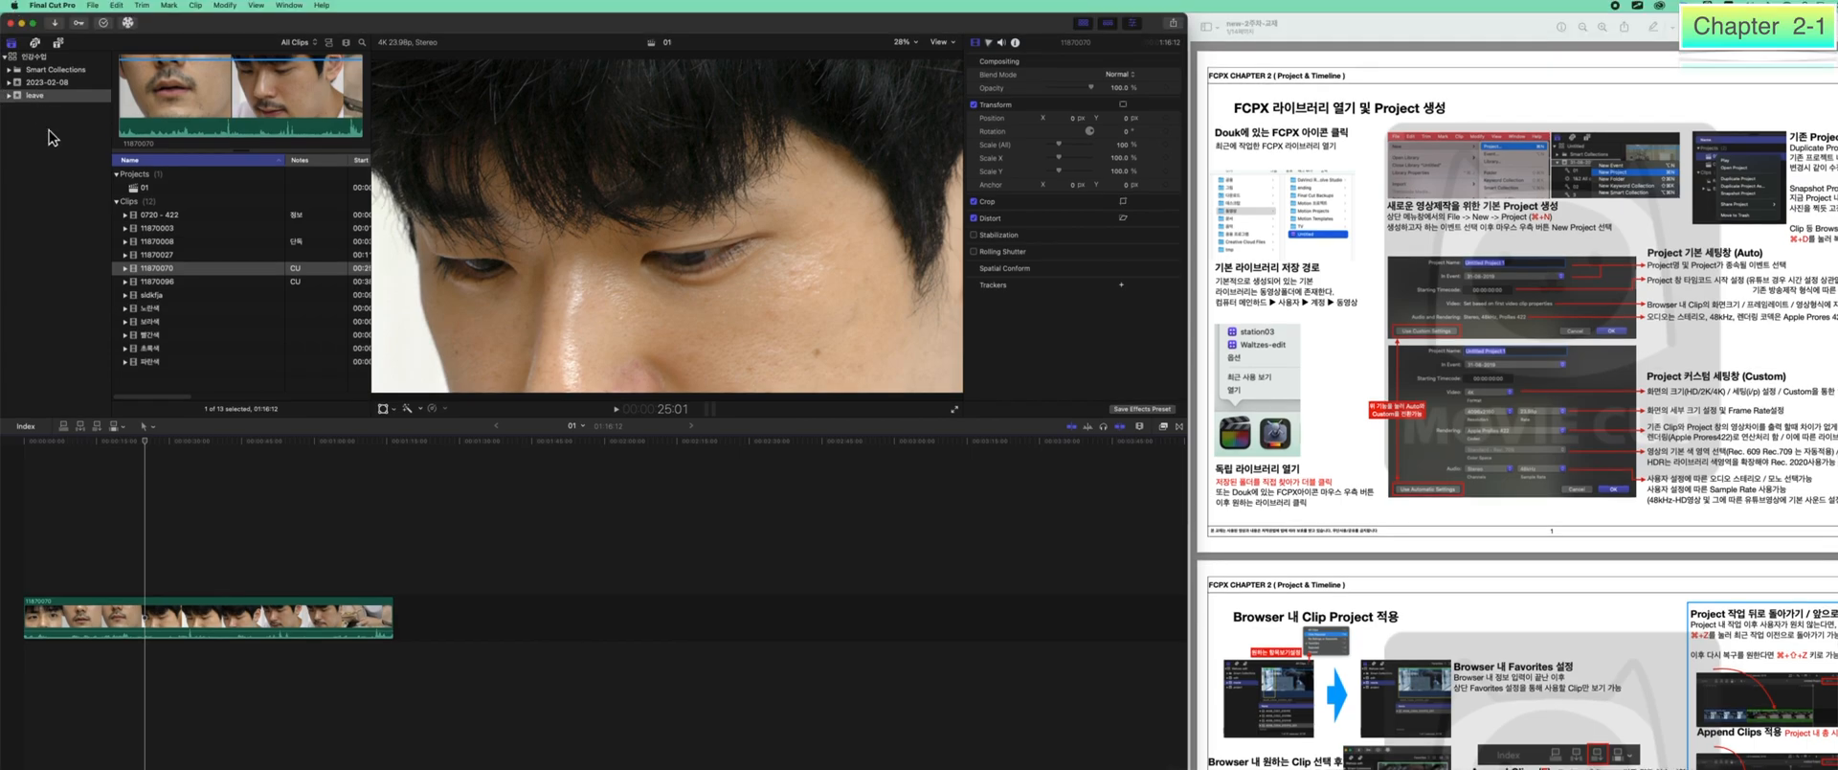
Select clip 11870027 in the browser, and move the playhead to the end of the timeline clip.
click(155, 242)
click(154, 256)
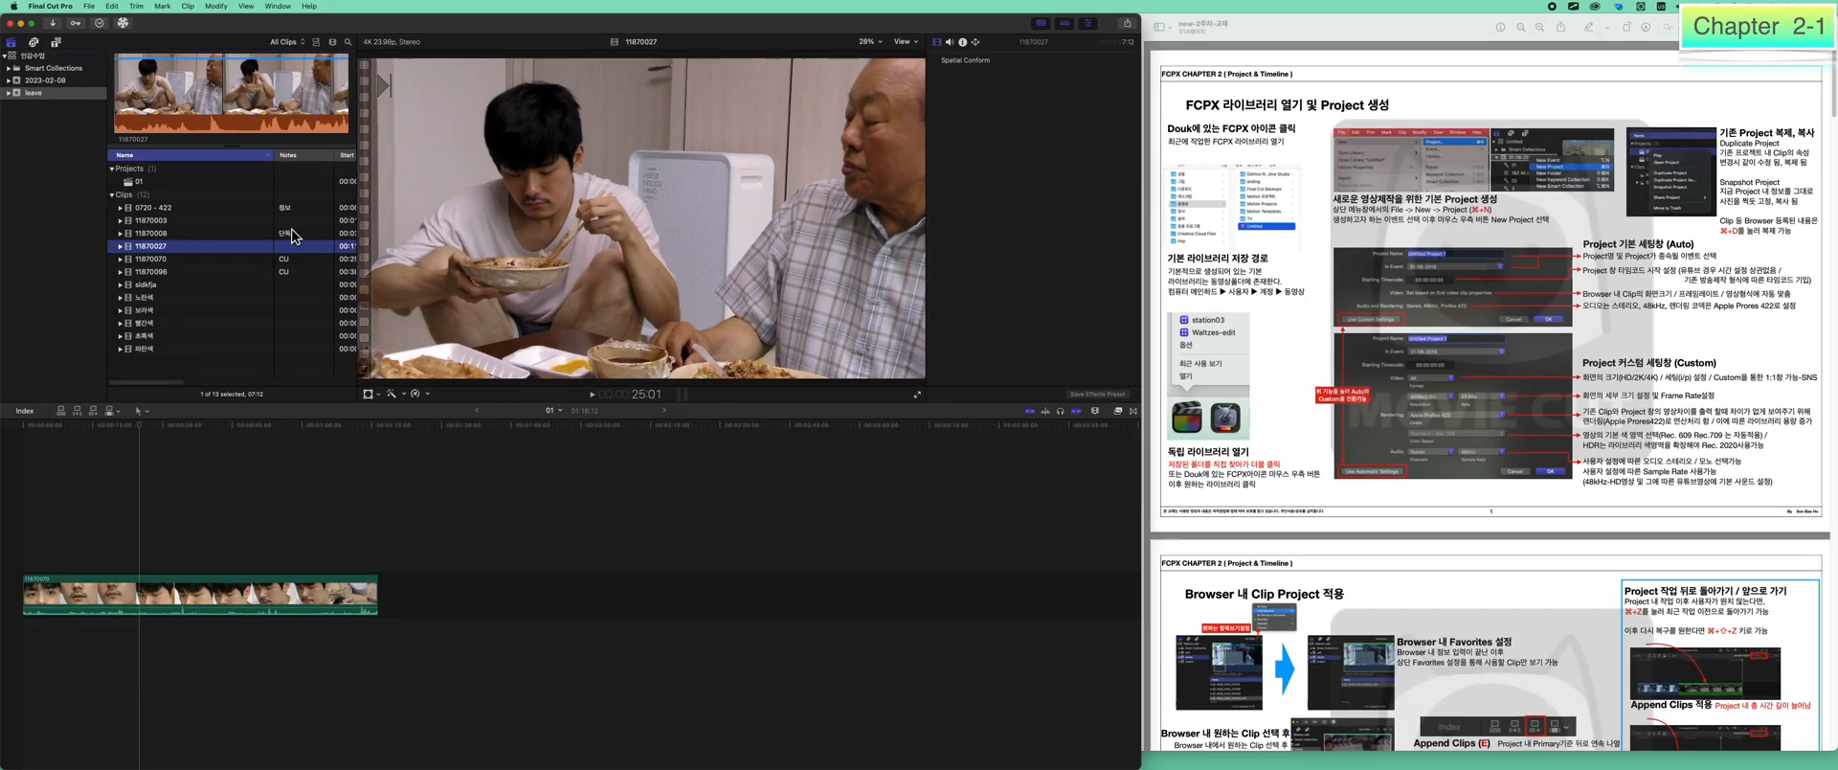
click(188, 453)
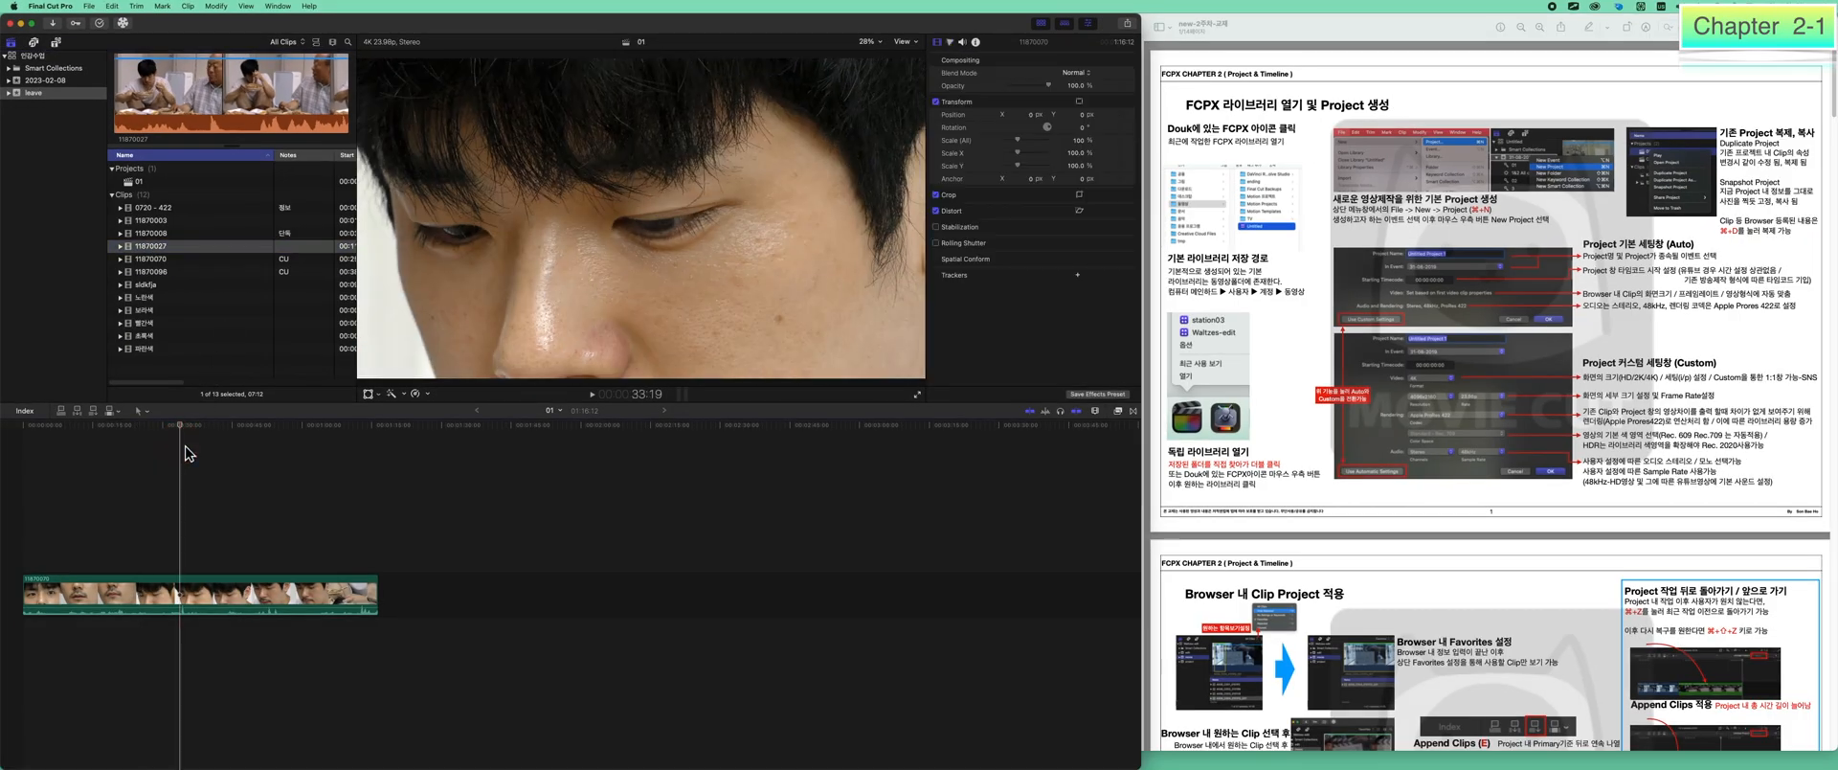
click(215, 515)
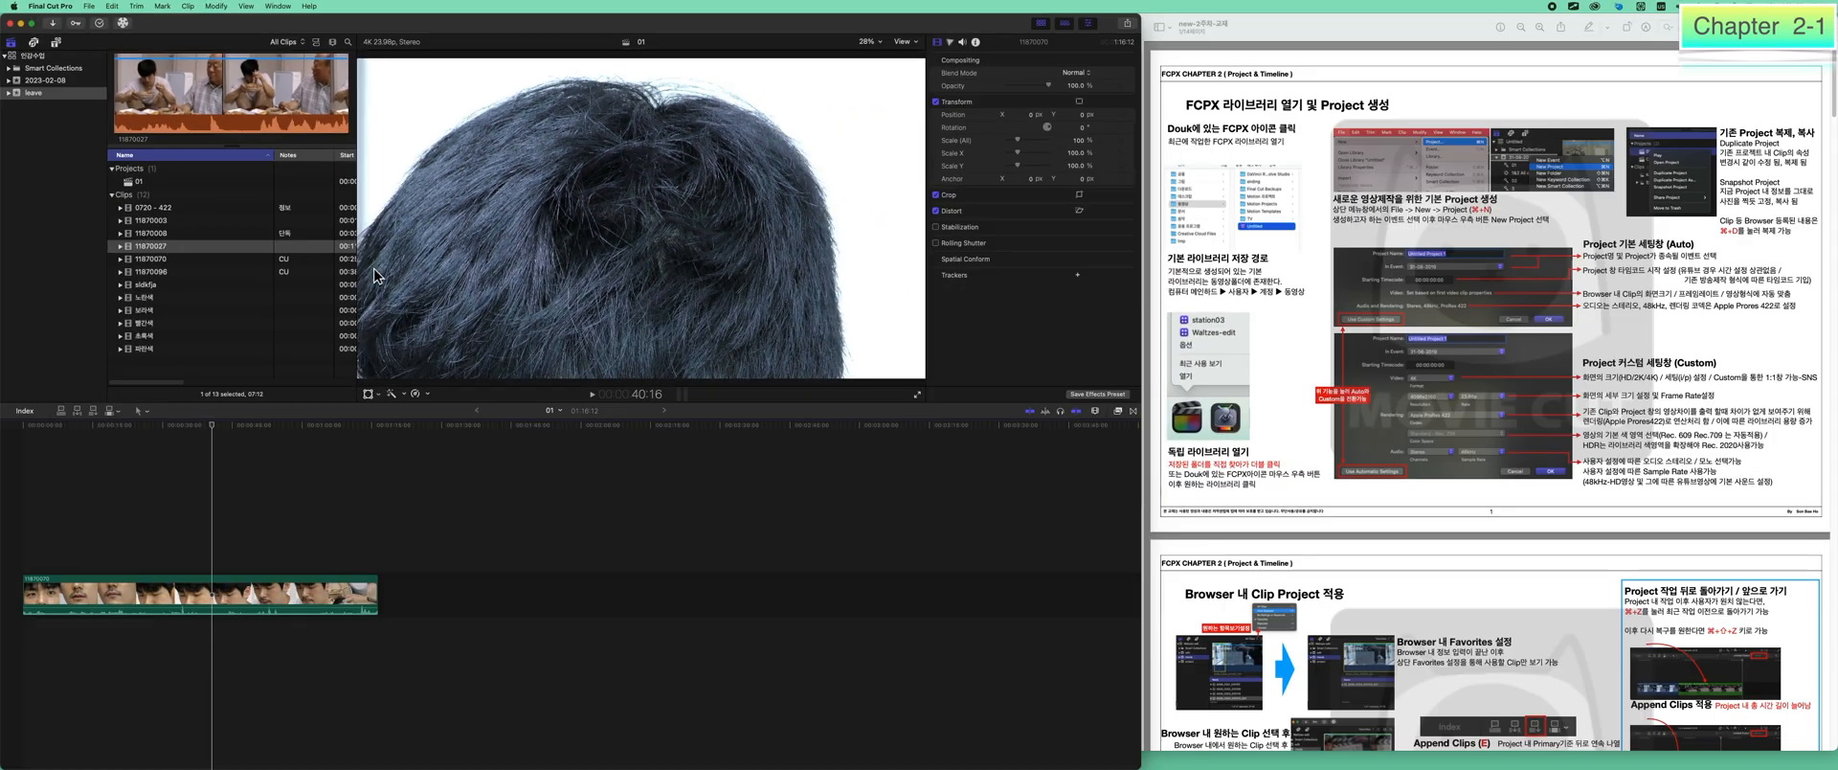
click(509, 422)
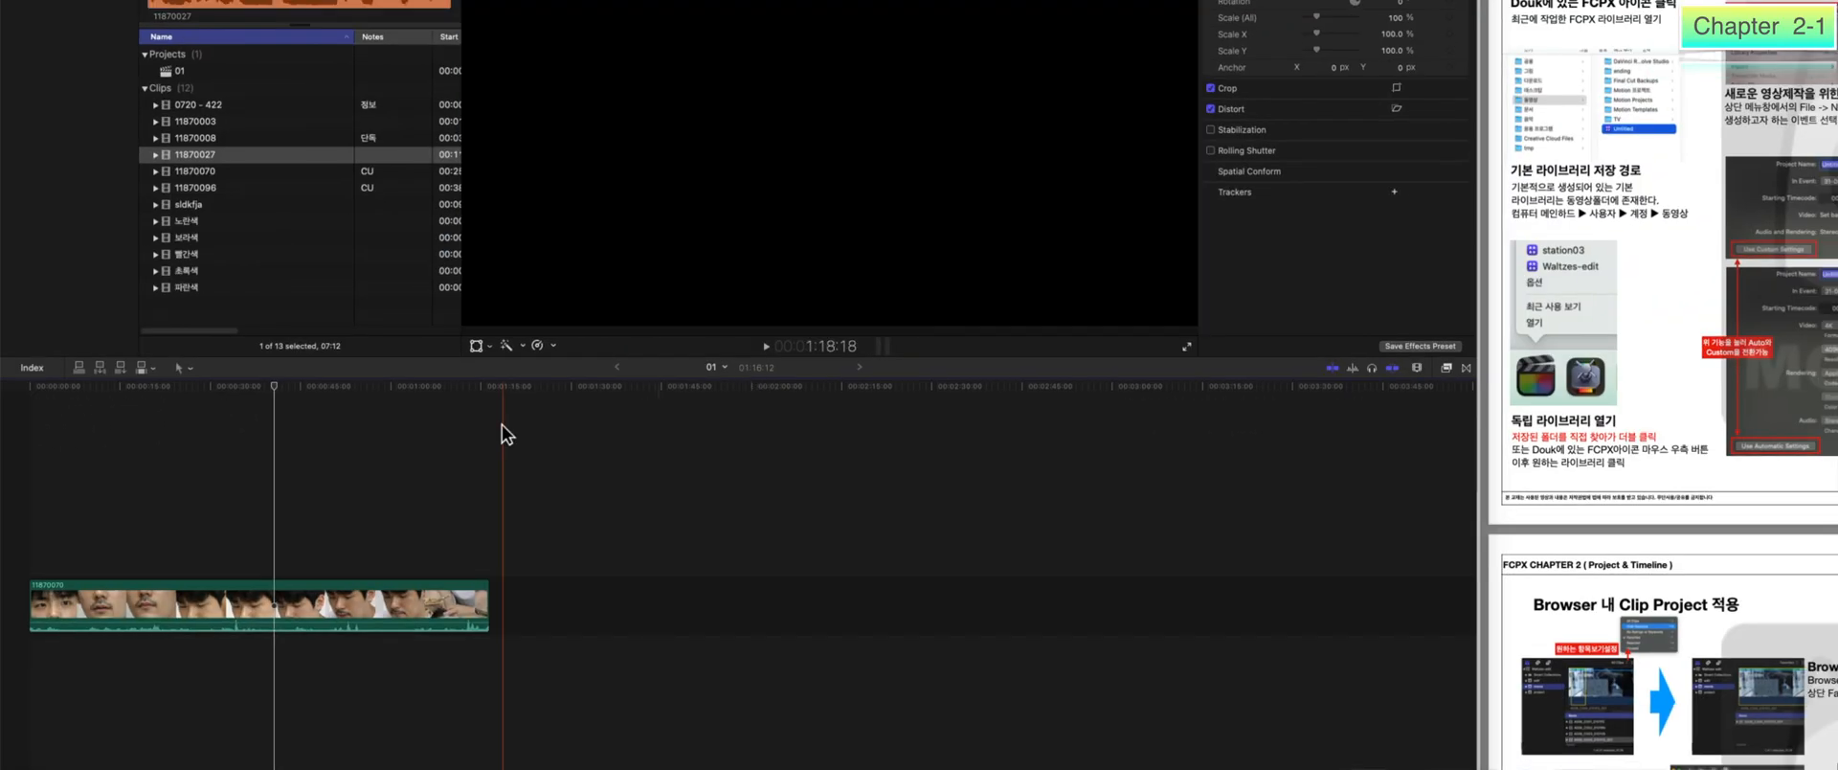
drag(444, 382, 489, 387)
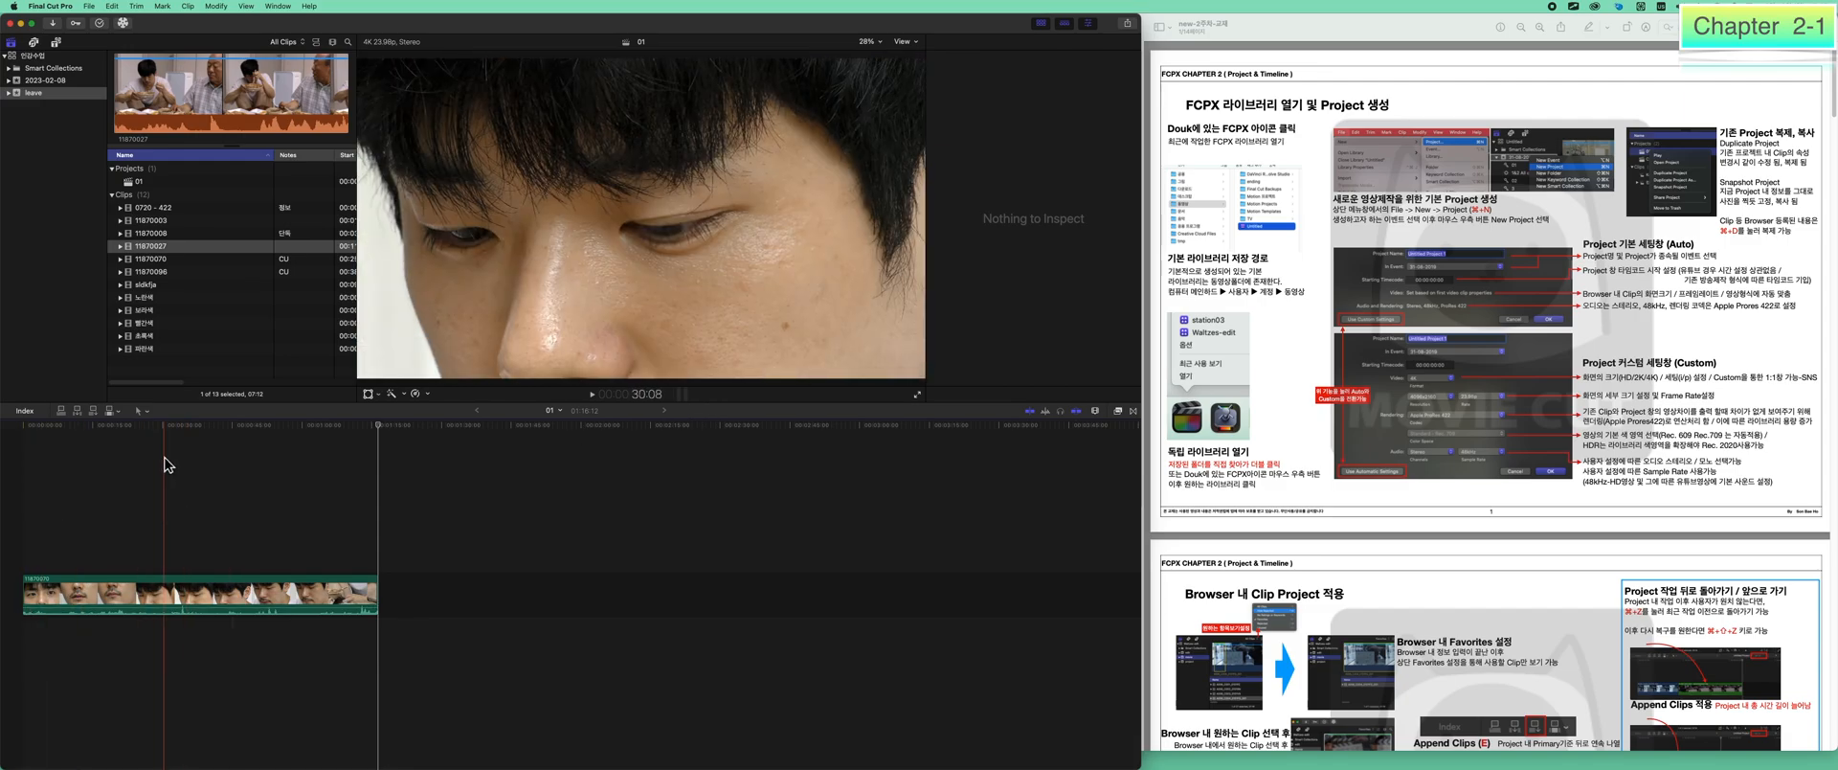
Select project 01 in the browser and show its duplicate and snapshot commands.
click(153, 183)
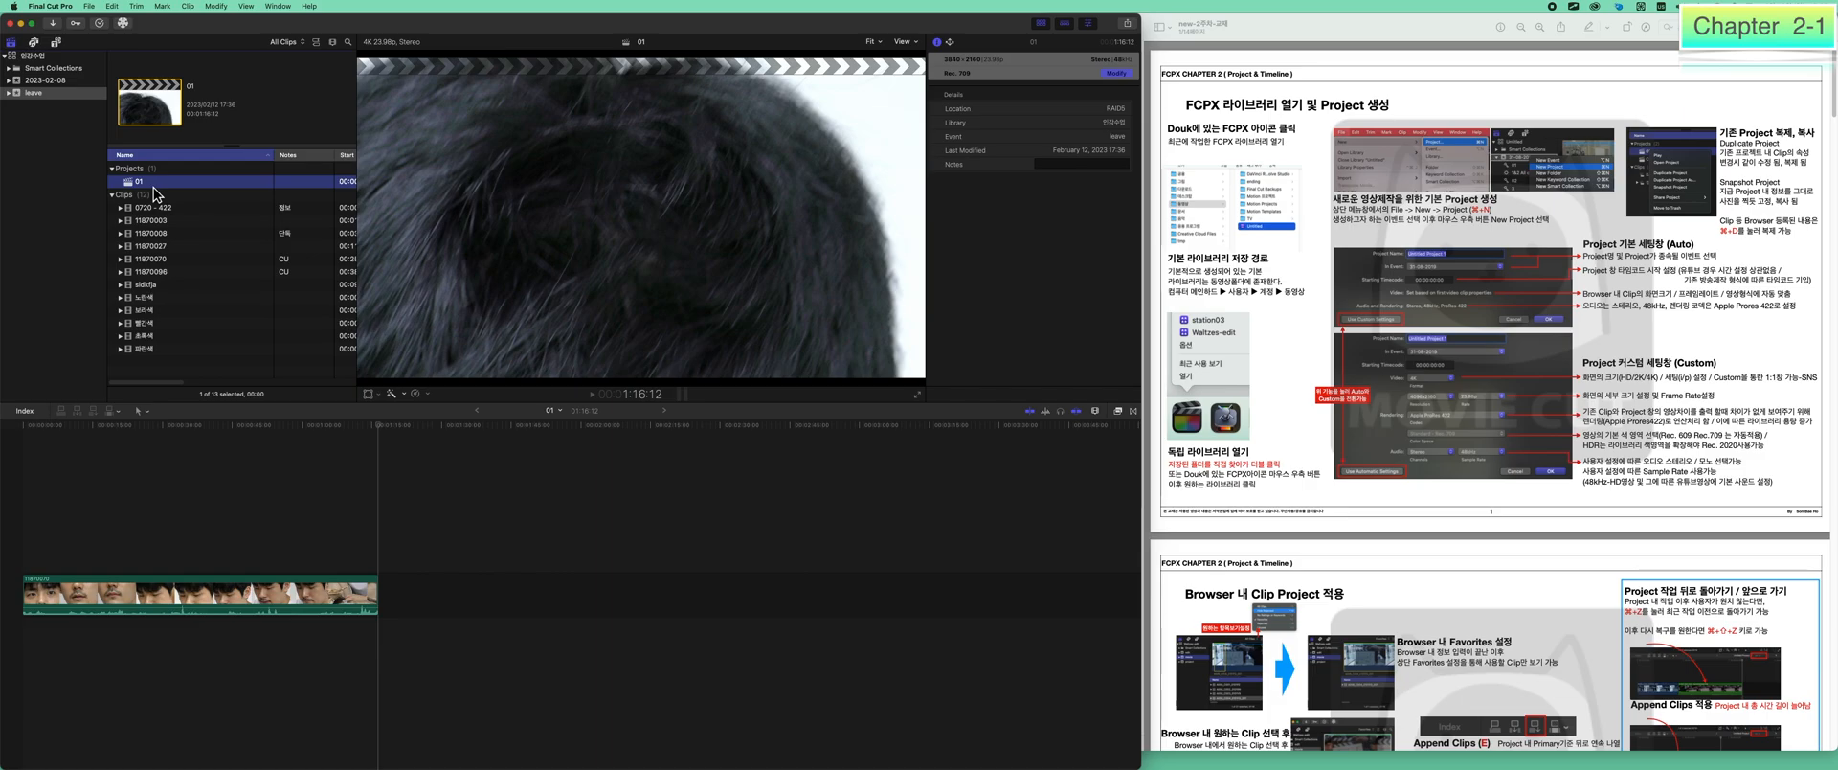
right_click(153, 187)
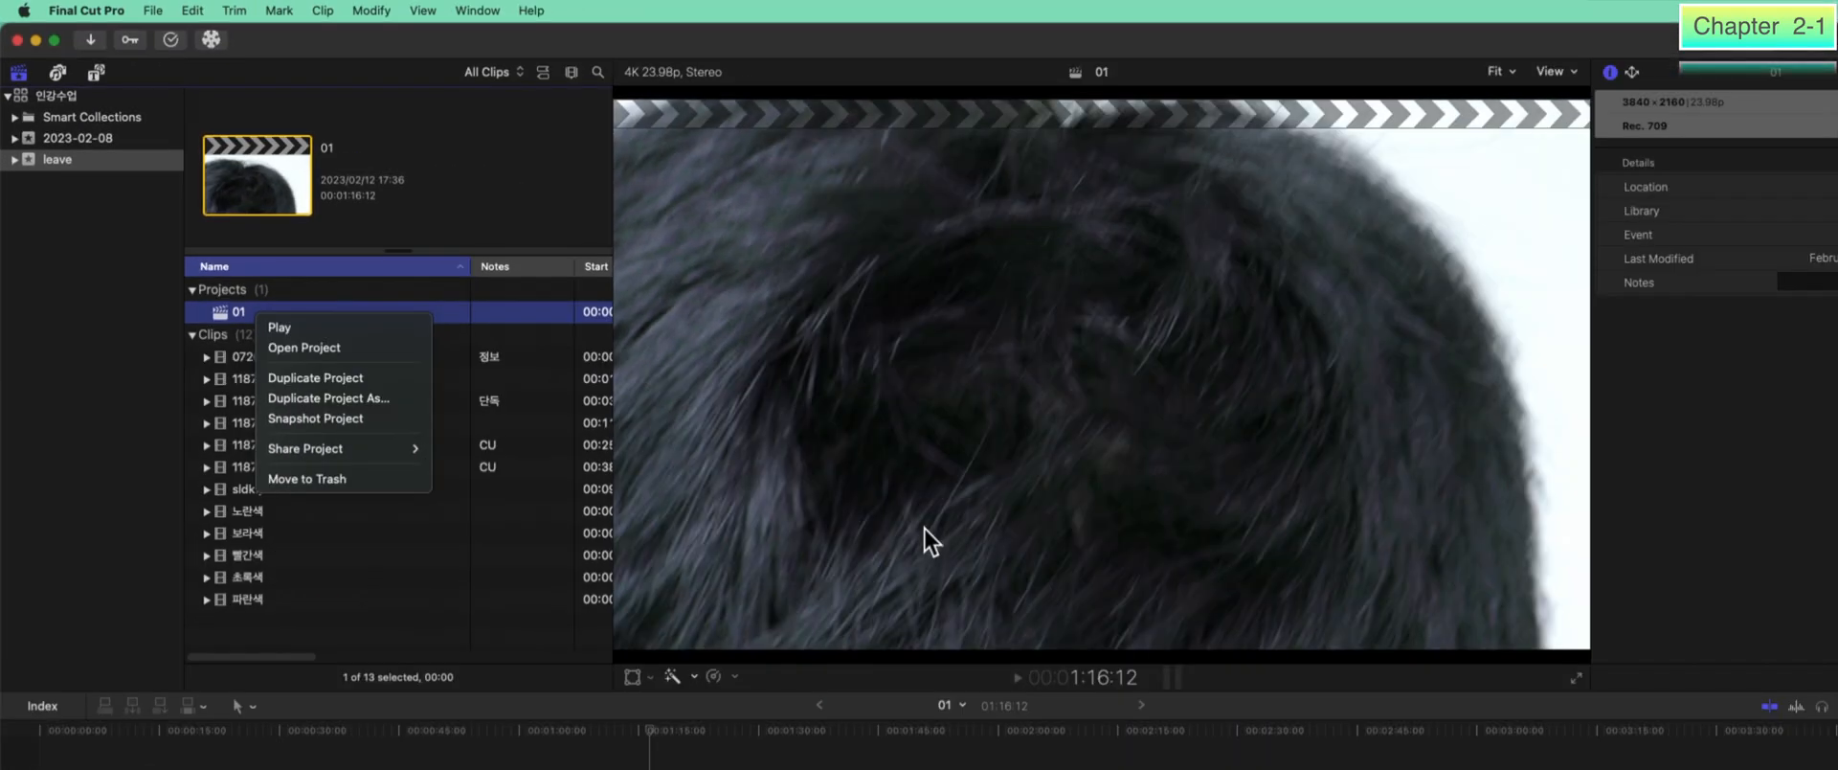
Sketch a green on-screen diagram of a line linking two letter A's, and circle each letter.
key(alt+Tab)
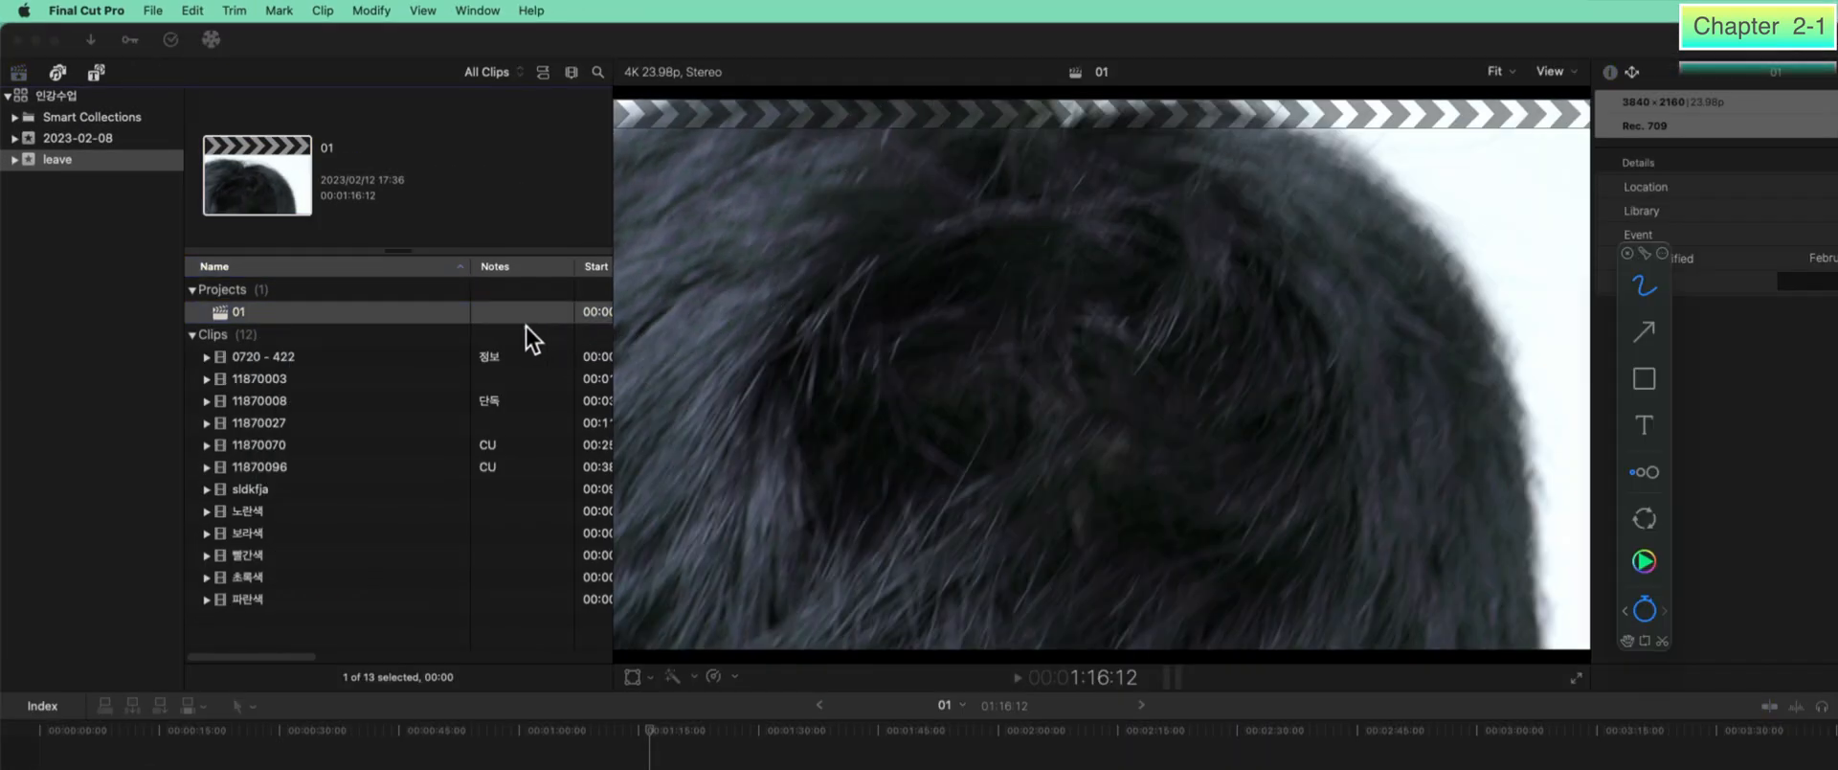
mouse_move(537, 232)
mouse_down()
mouse_move(558, 171)
mouse_move(542, 253)
mouse_move(550, 176)
mouse_move(617, 247)
mouse_move(563, 218)
mouse_move(763, 184)
mouse_up()
drag(1421, 233, 816, 204)
mouse_move(825, 139)
mouse_down()
mouse_move(818, 188)
mouse_move(857, 186)
mouse_up()
drag(878, 115, 874, 134)
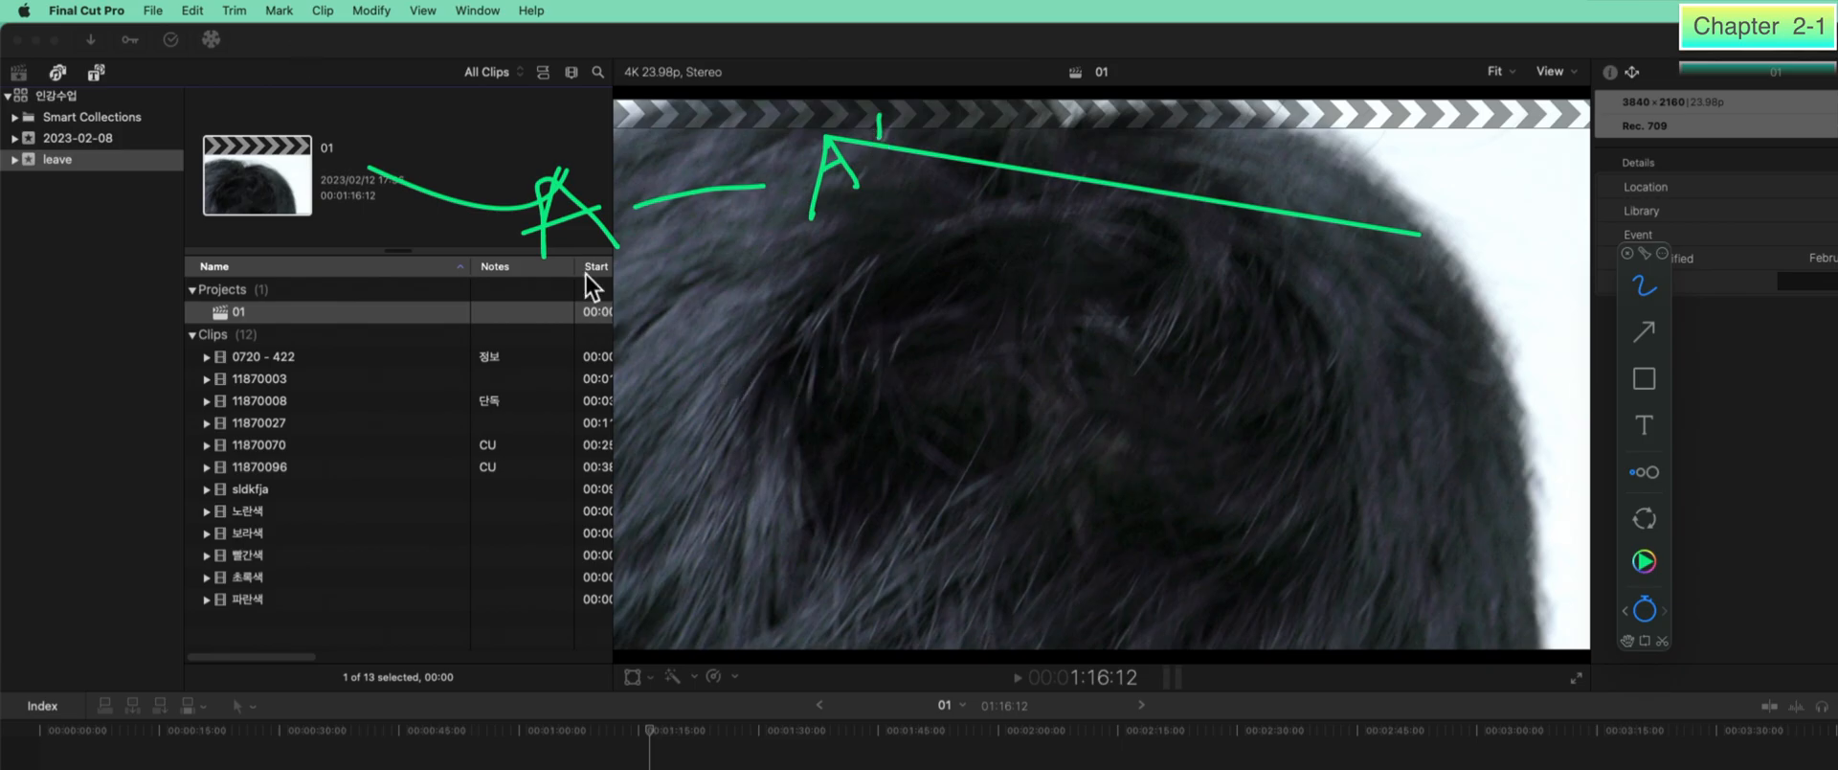
mouse_move(507, 217)
mouse_down()
mouse_move(639, 175)
mouse_move(612, 265)
mouse_move(552, 192)
mouse_up()
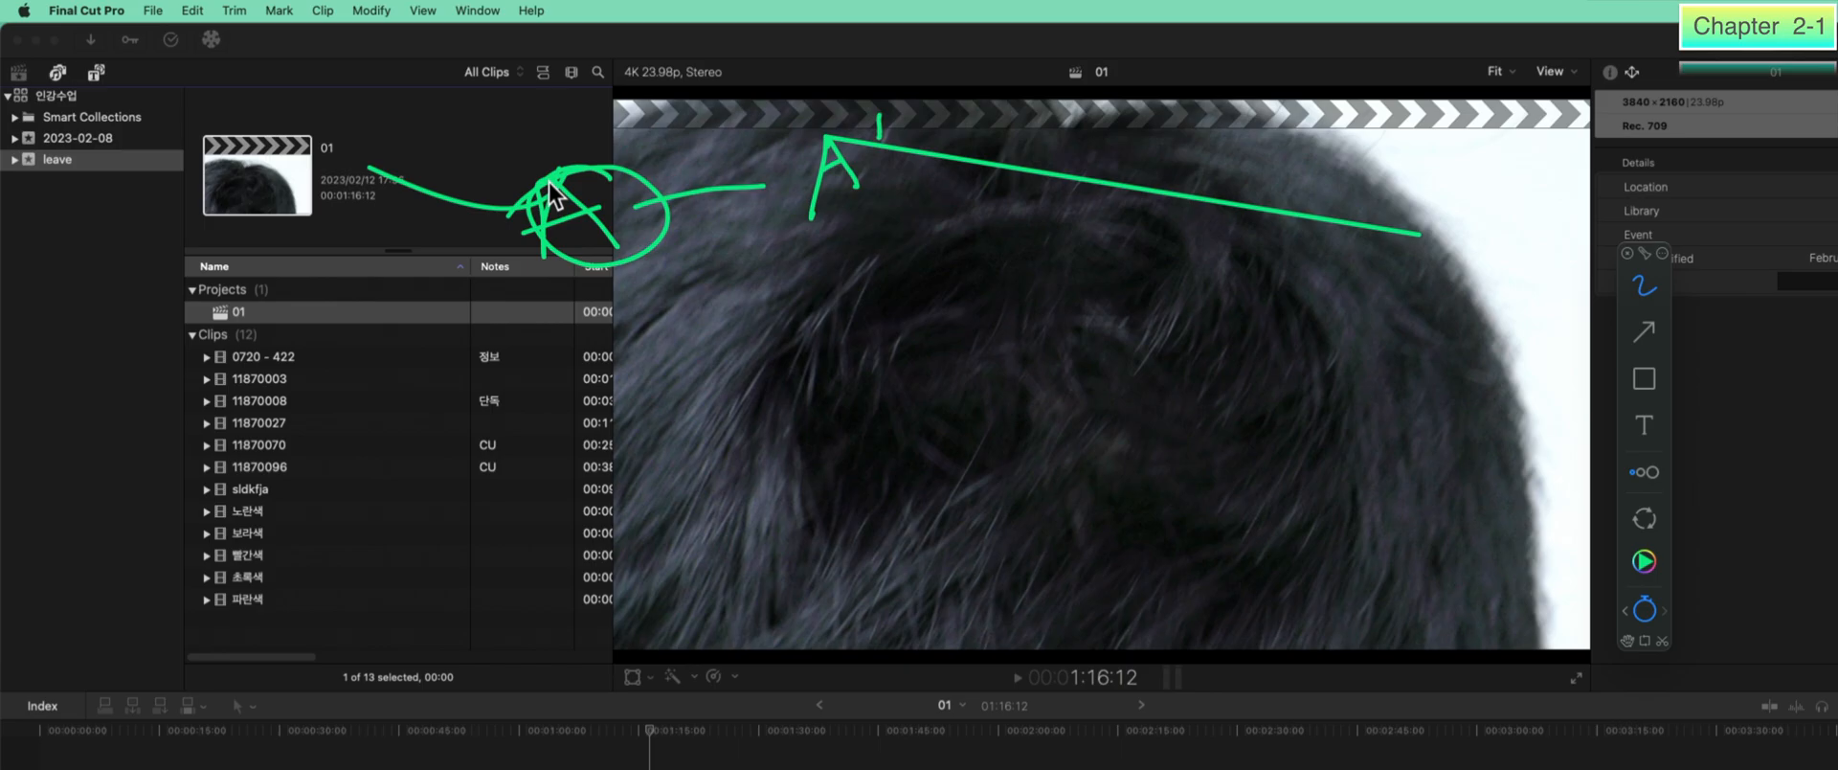
mouse_move(739, 192)
mouse_down()
mouse_move(762, 139)
mouse_move(916, 123)
mouse_move(871, 227)
mouse_move(813, 129)
mouse_move(905, 142)
mouse_up()
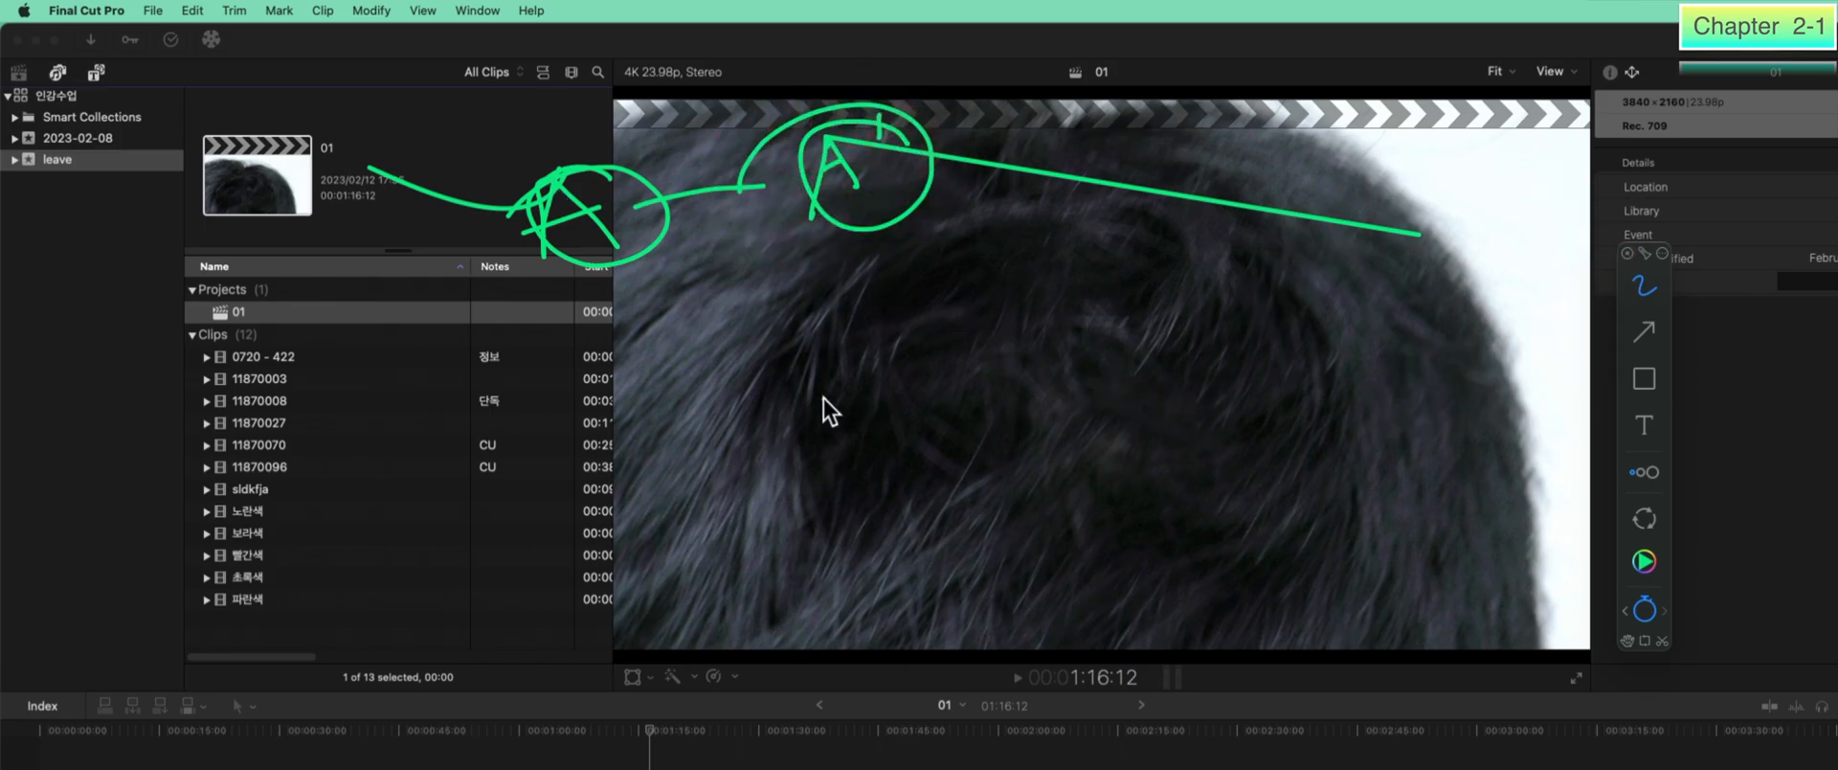
Add a blue branch ending in another letter A below the green diagram, and erase all the drawings.
drag(926, 305, 714, 297)
mouse_move(623, 326)
mouse_down()
mouse_move(586, 253)
mouse_move(633, 335)
mouse_move(834, 289)
mouse_up()
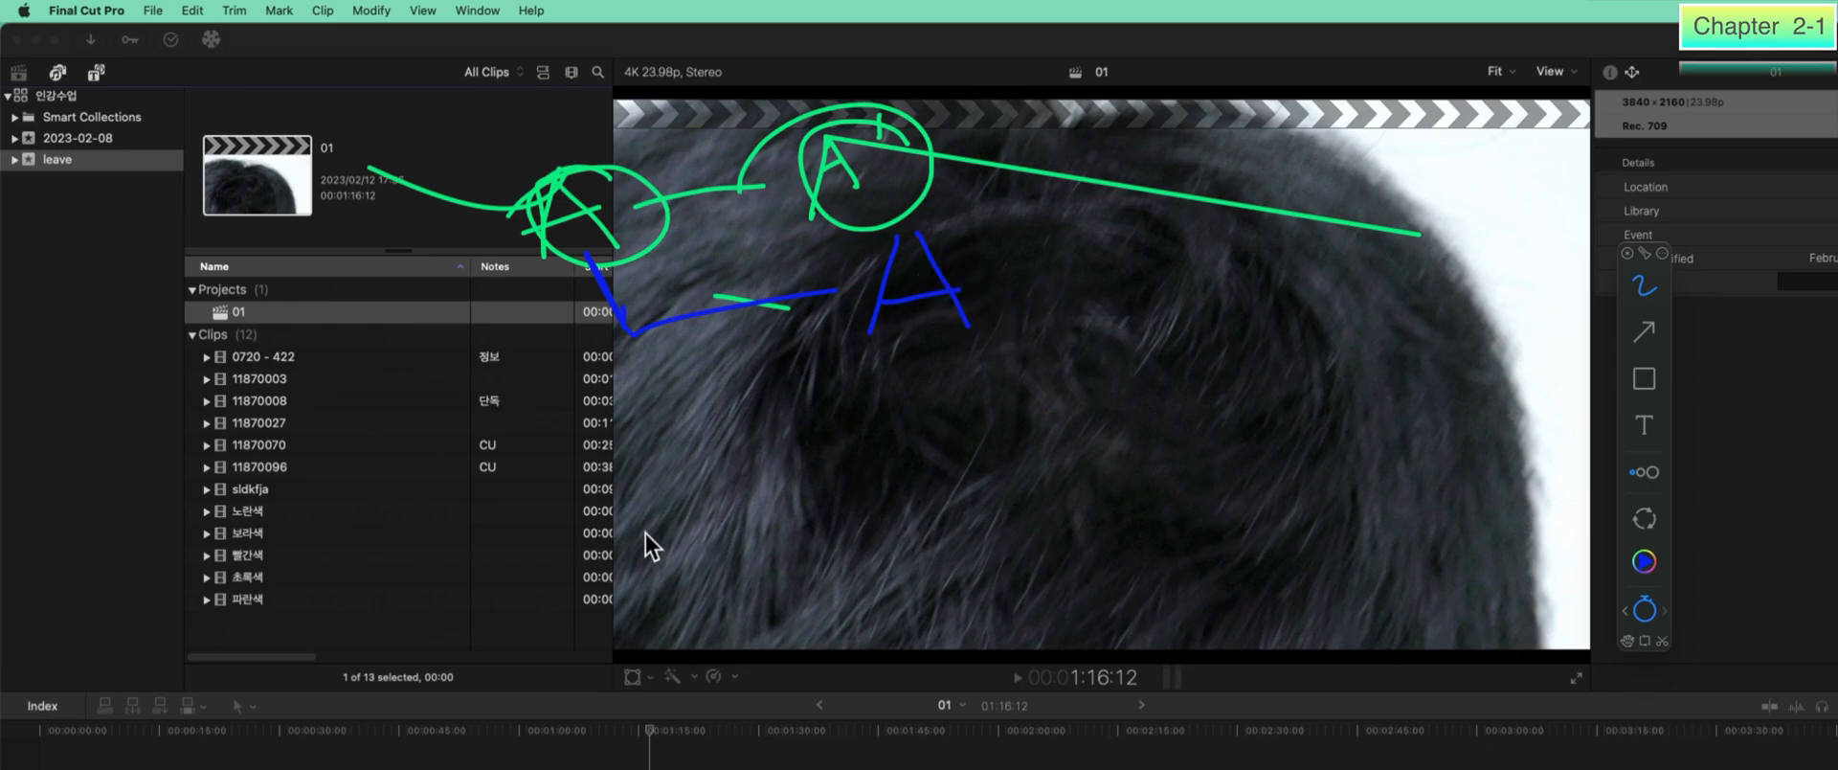
drag(746, 118, 746, 119)
mouse_move(668, 291)
mouse_down()
mouse_move(747, 331)
mouse_move(668, 290)
mouse_move(704, 328)
mouse_up()
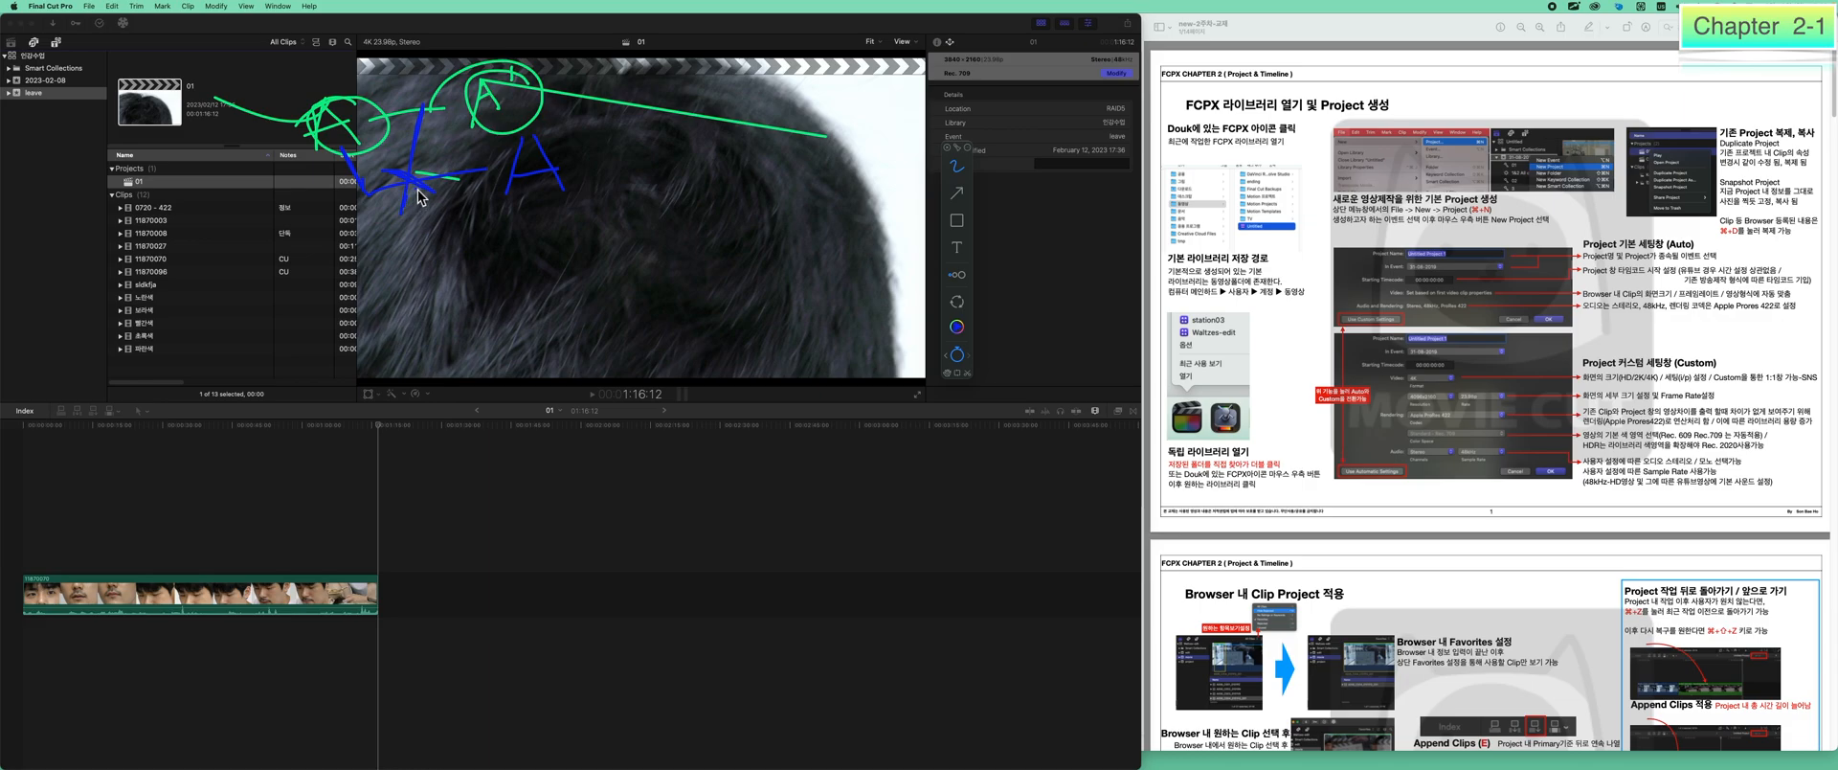
key(BackSpace)
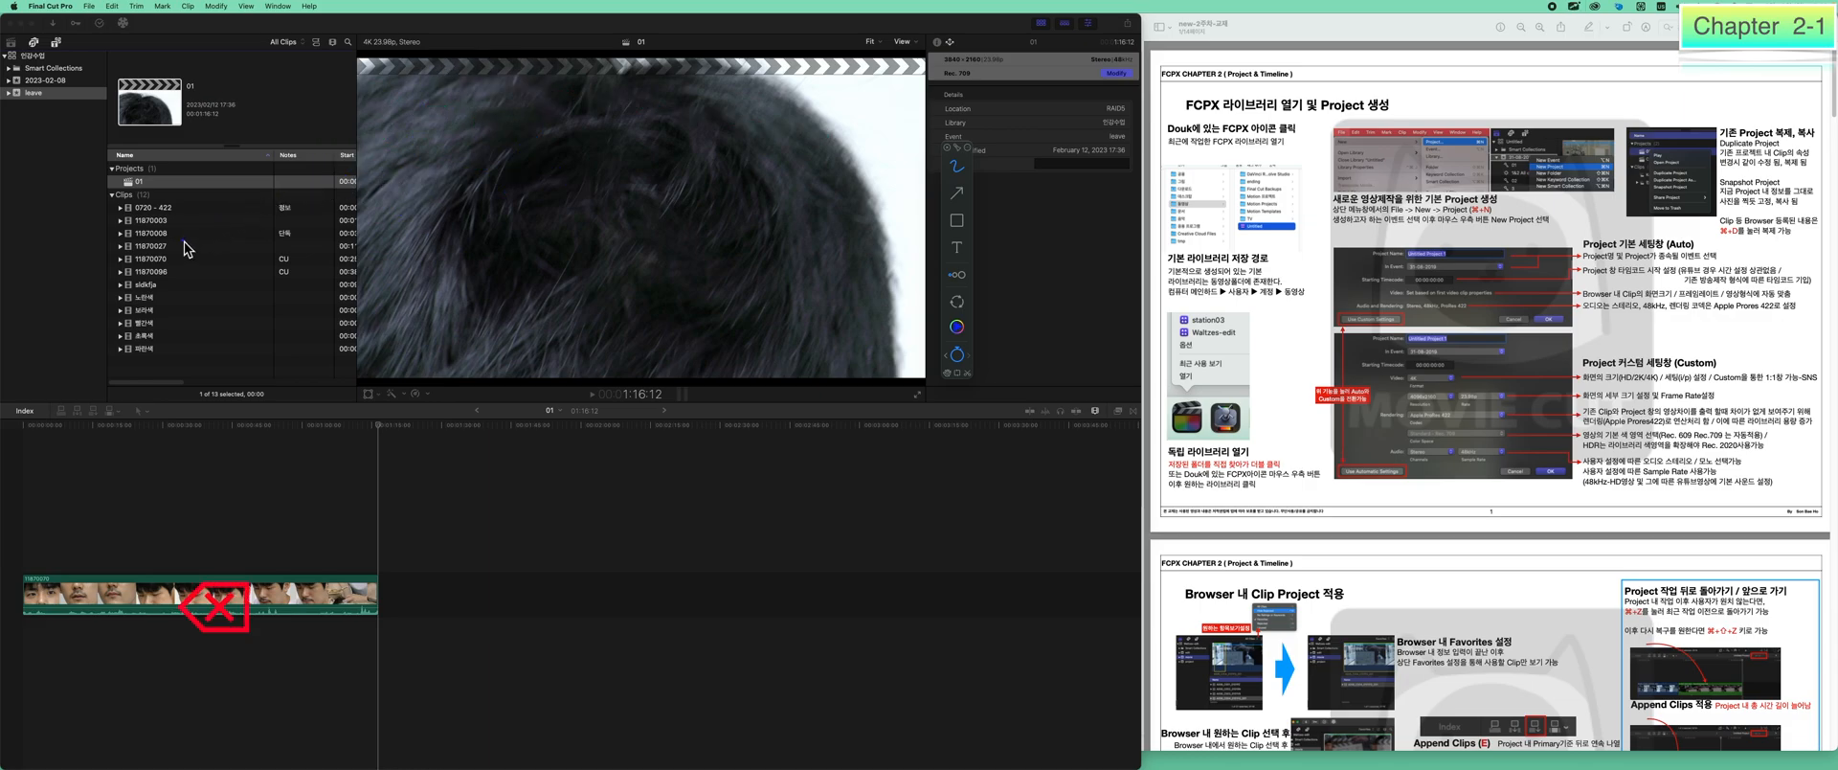
Create a snapshot of project 01 in the browser.
right_click(175, 181)
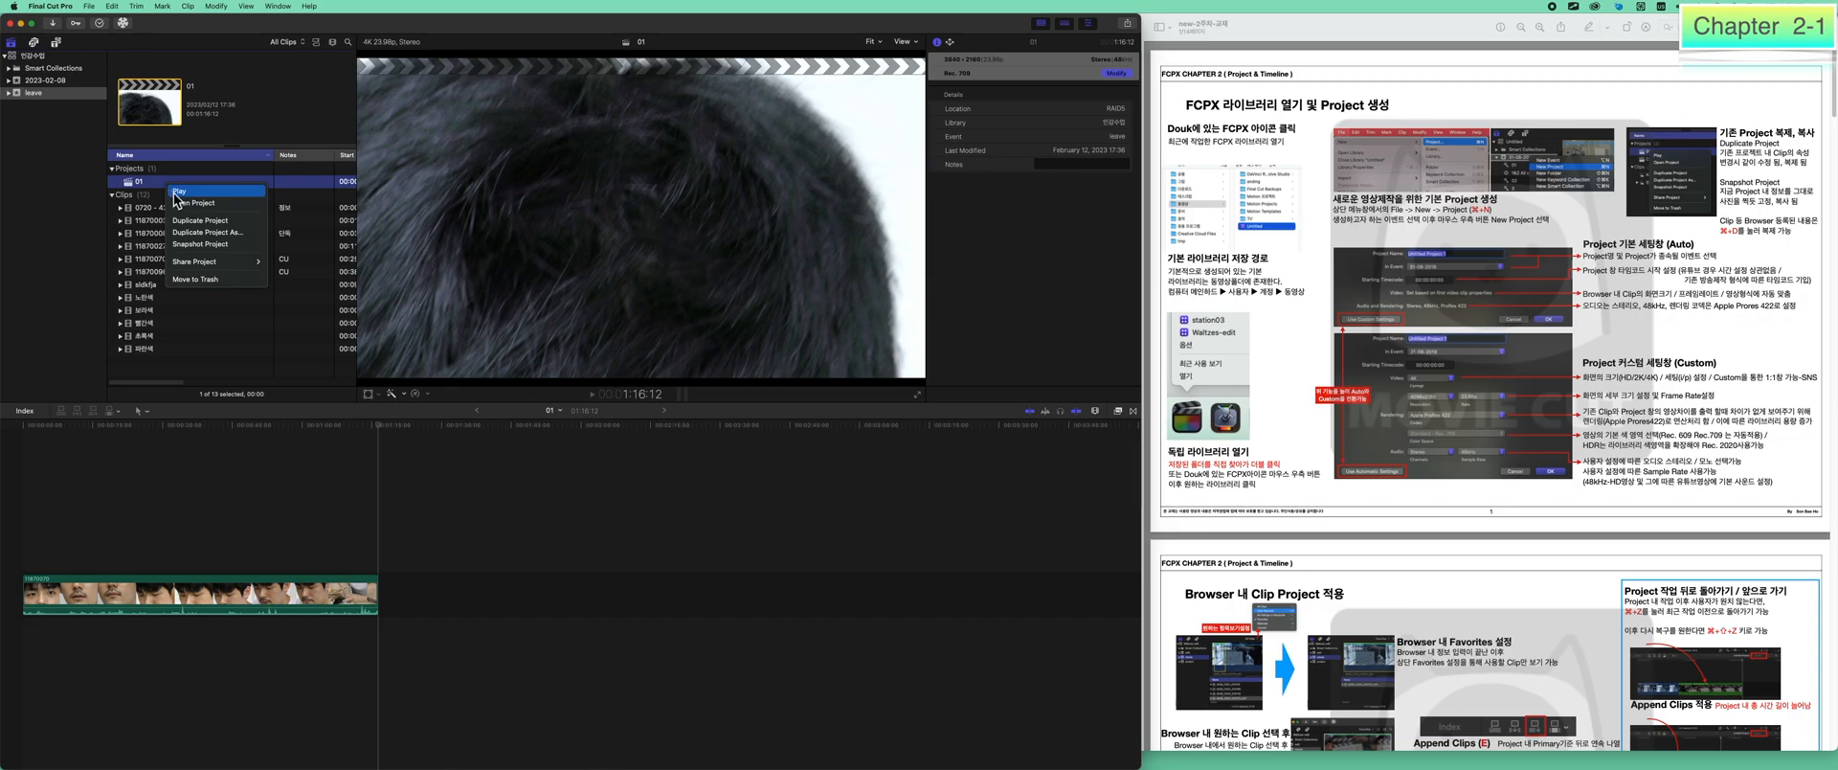
click(219, 244)
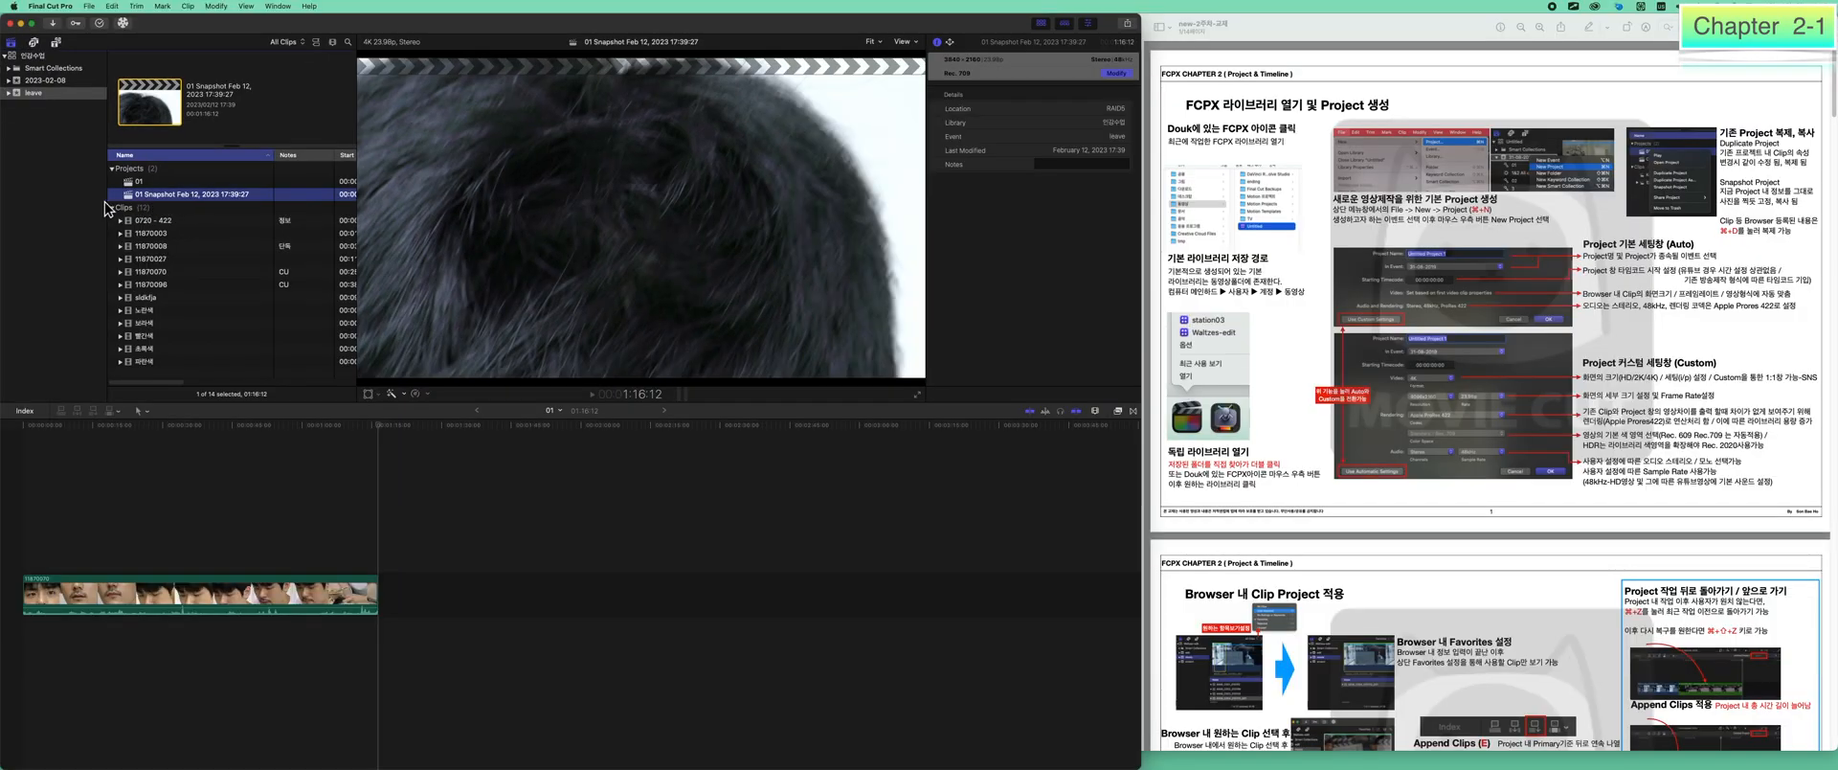
Rename the snapshot project as 02, and undo the renaming.
click(141, 197)
text(02)
key(Return)
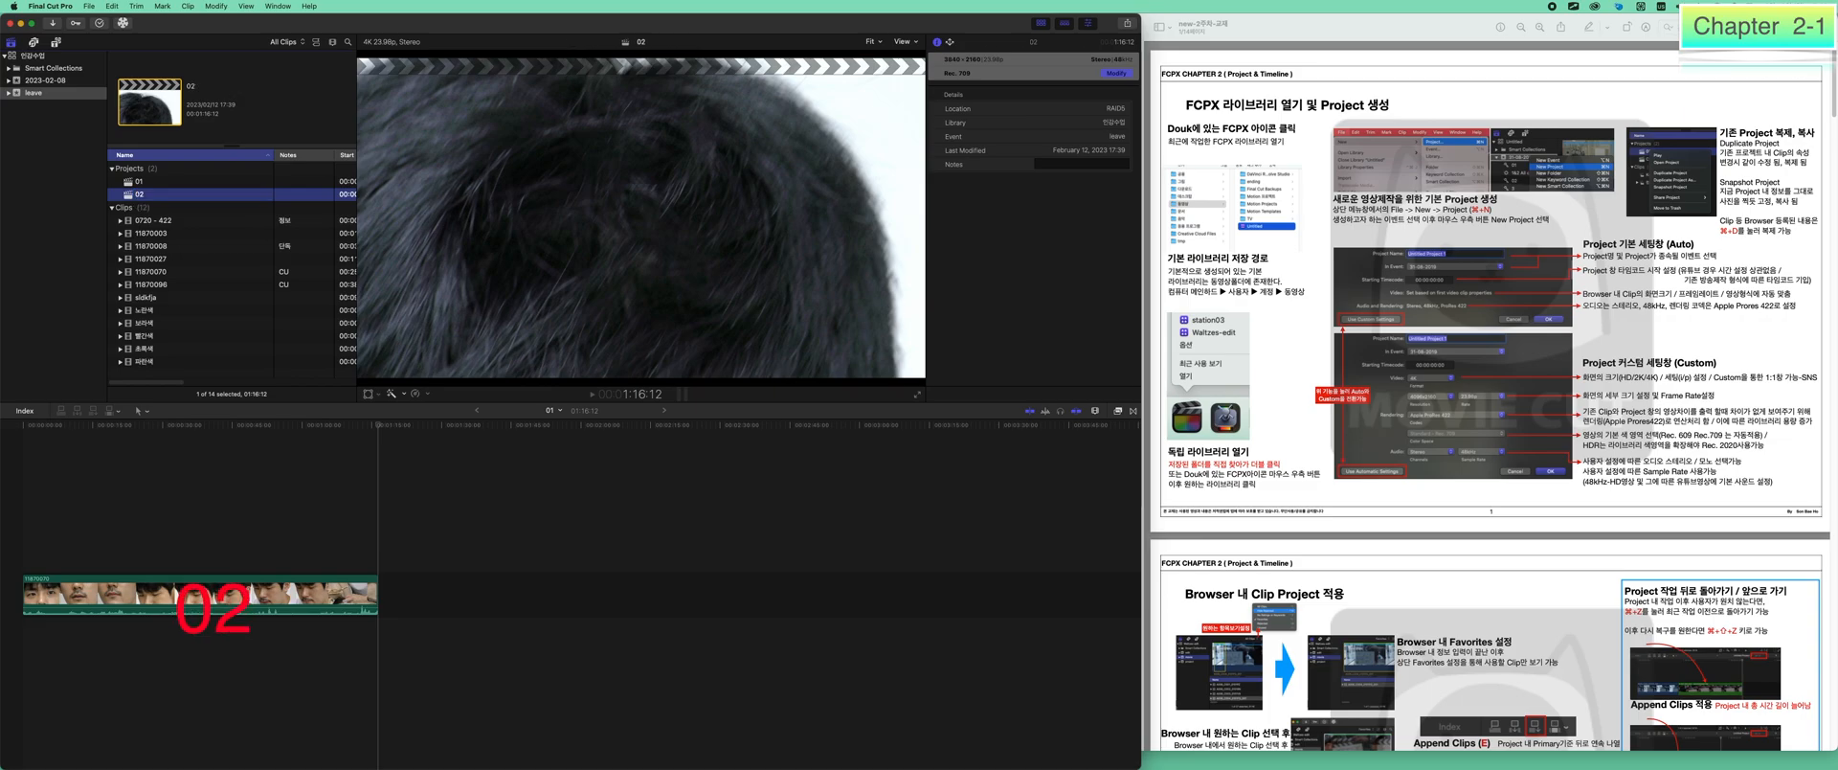
key(super+z)
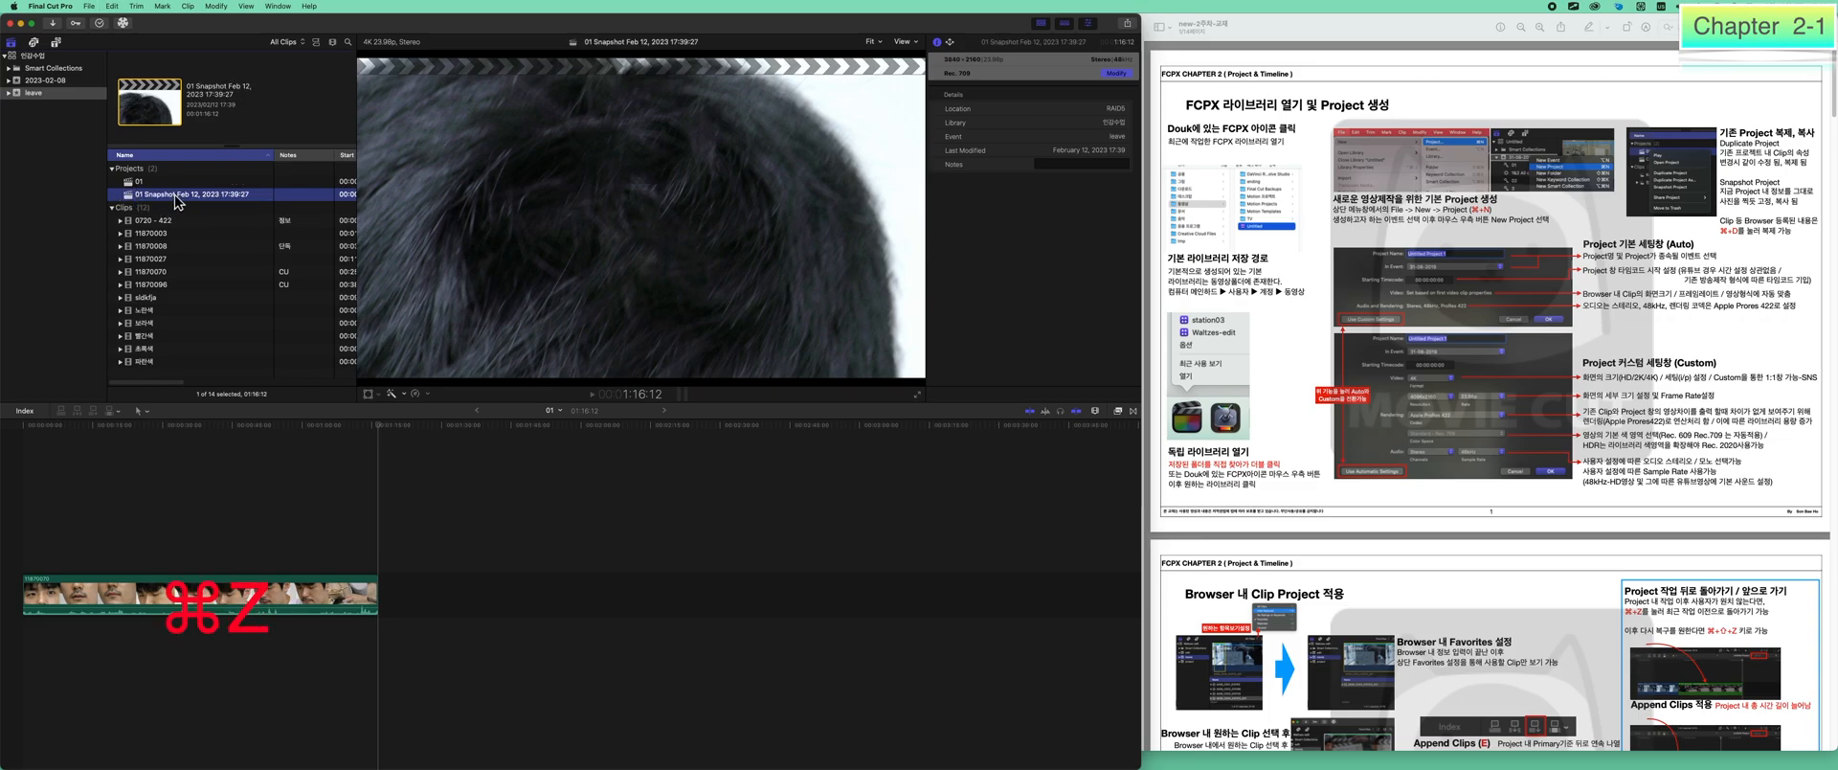
Open the snapshot of project 01 in the timeline and place the playhead at about 19:17.
double_click(136, 195)
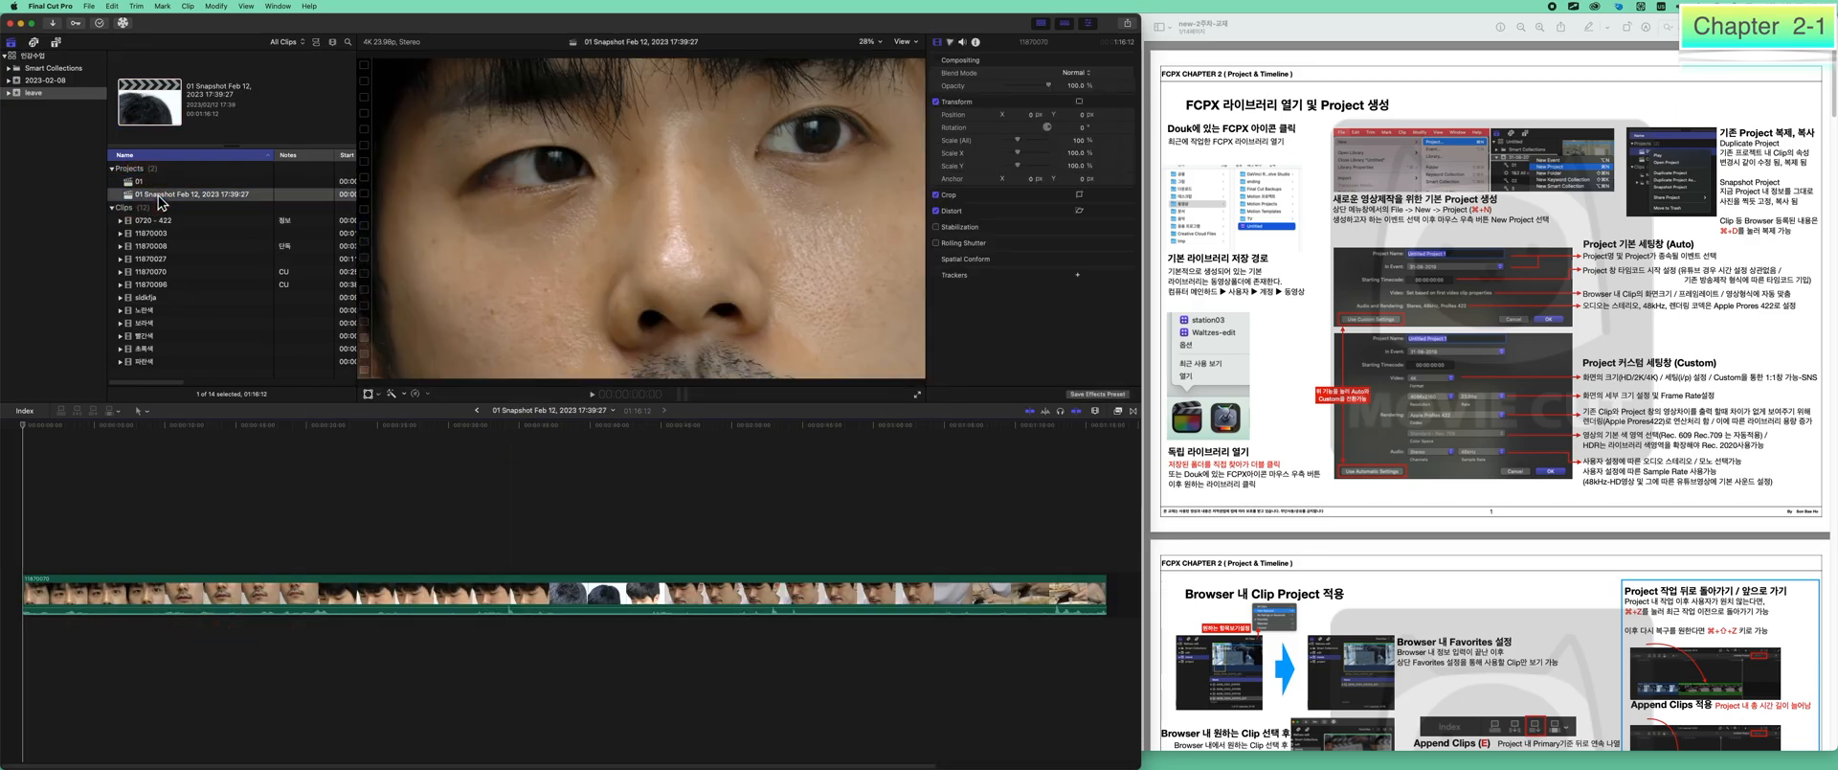
click(312, 468)
key(super+minus)
key(super+minus)
key(super+minus)
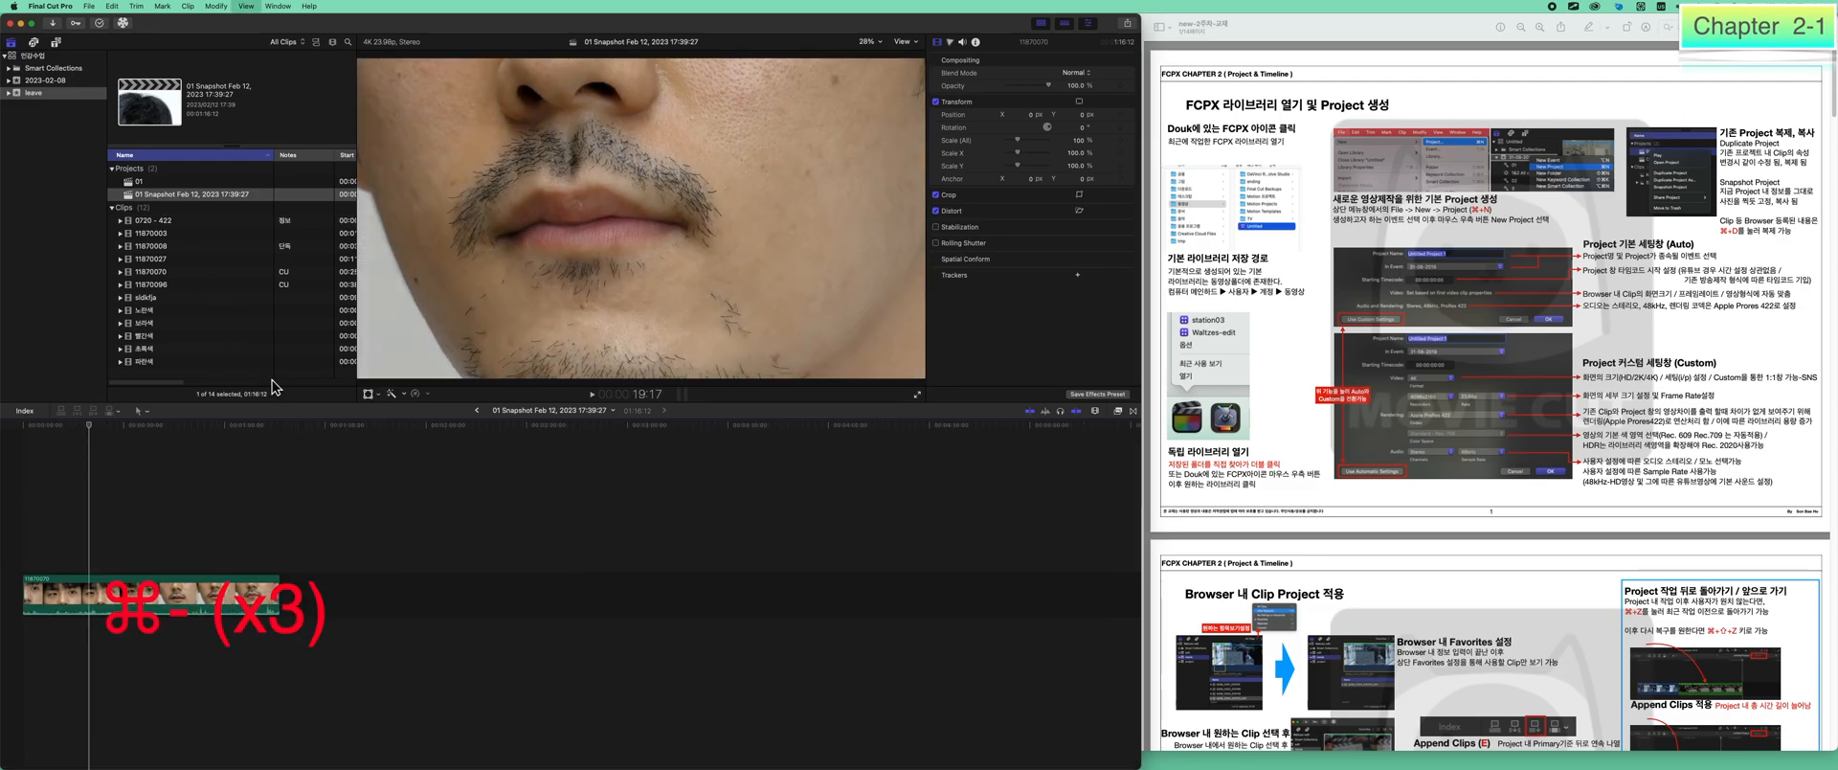